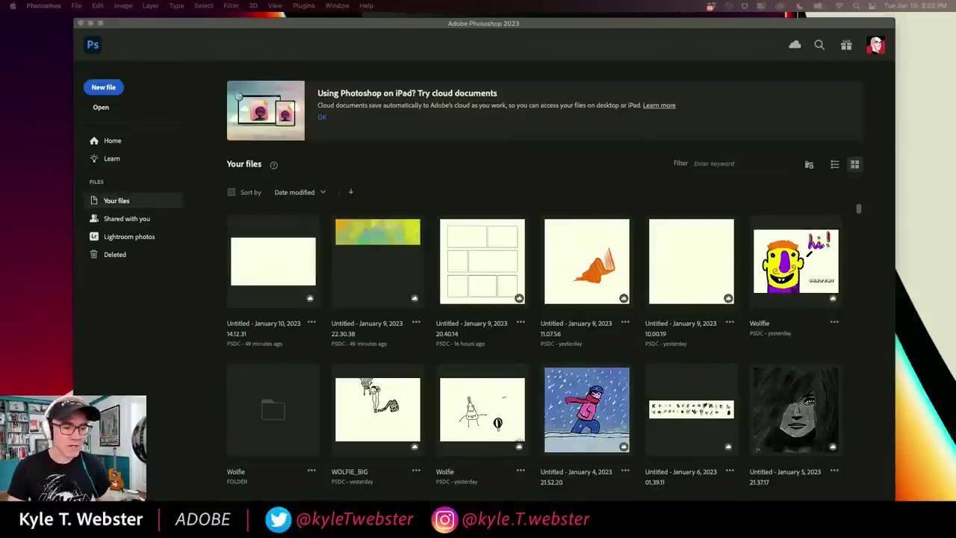
Step: Go back to Photoshop's Home page and scroll through its suggestions and Recent files grid
left_click(219, 24)
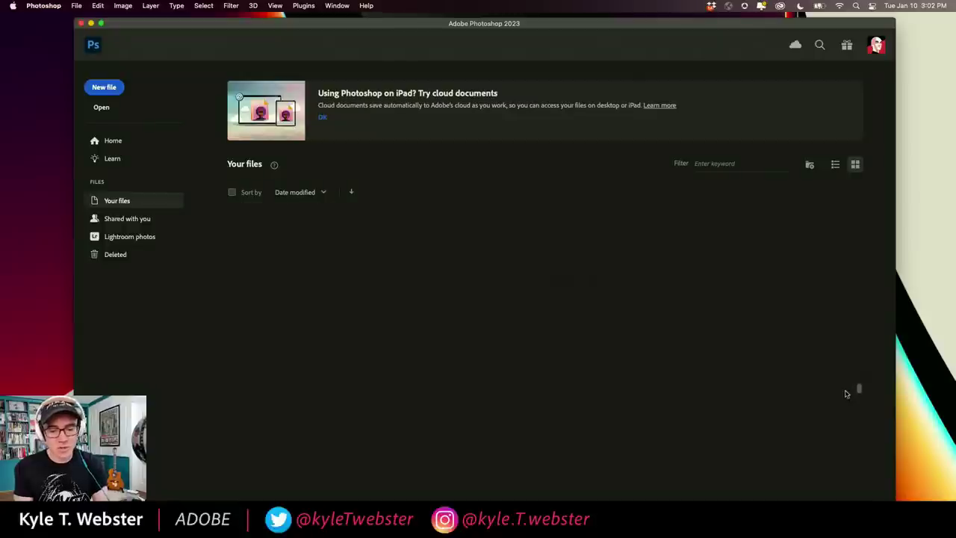
left_click_drag(850, 483, 845, 425)
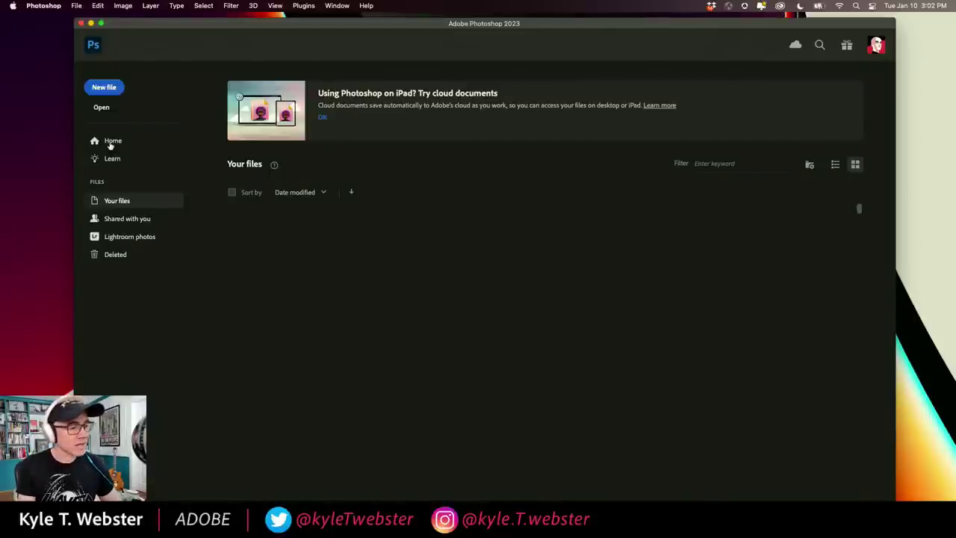
left_click(110, 144)
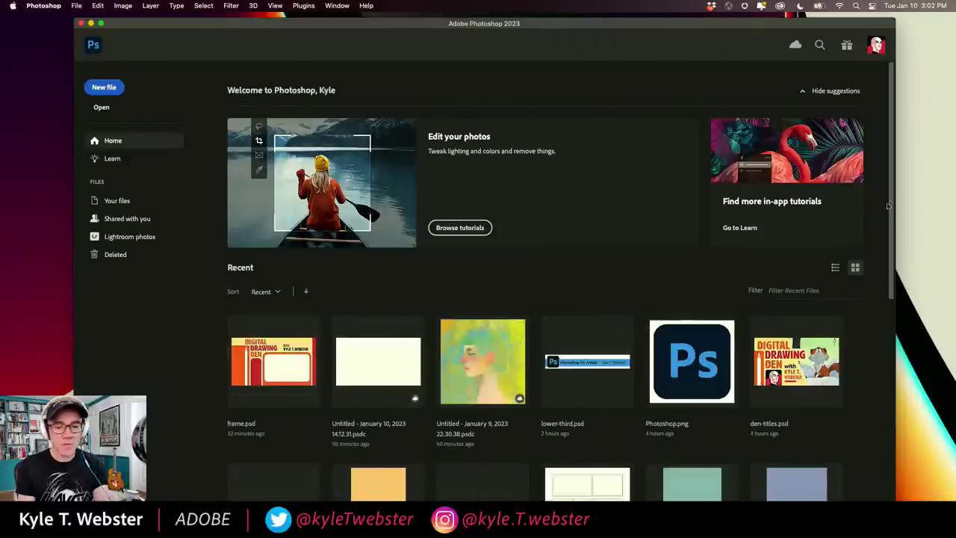
mouse_move(891, 202)
left_mouse_down()
mouse_move(891, 284)
mouse_move(890, 201)
left_mouse_up()
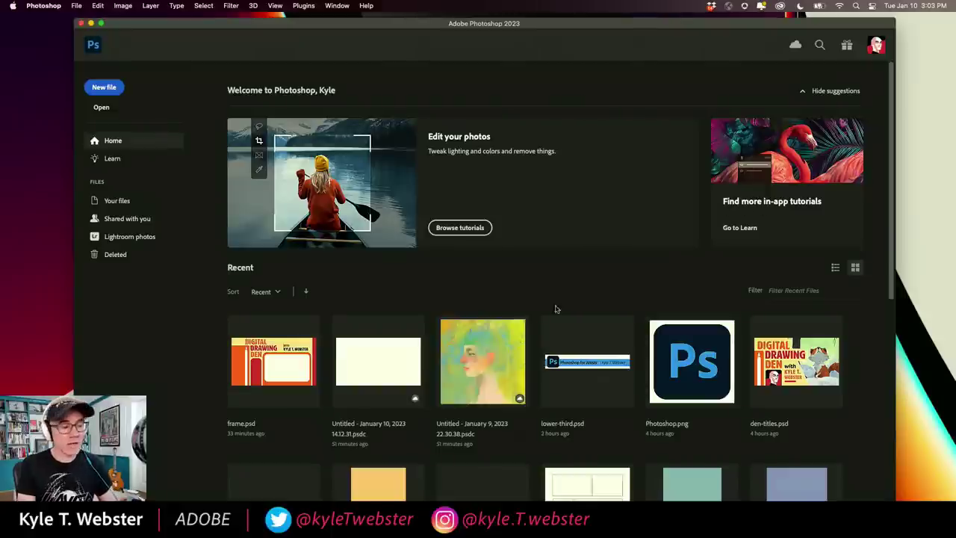
left_click(111, 160)
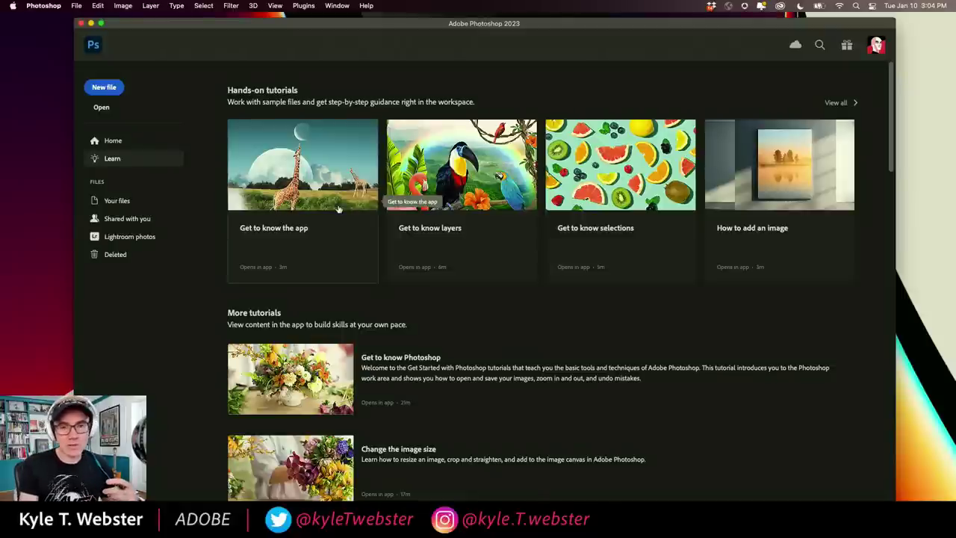
left_click(109, 140)
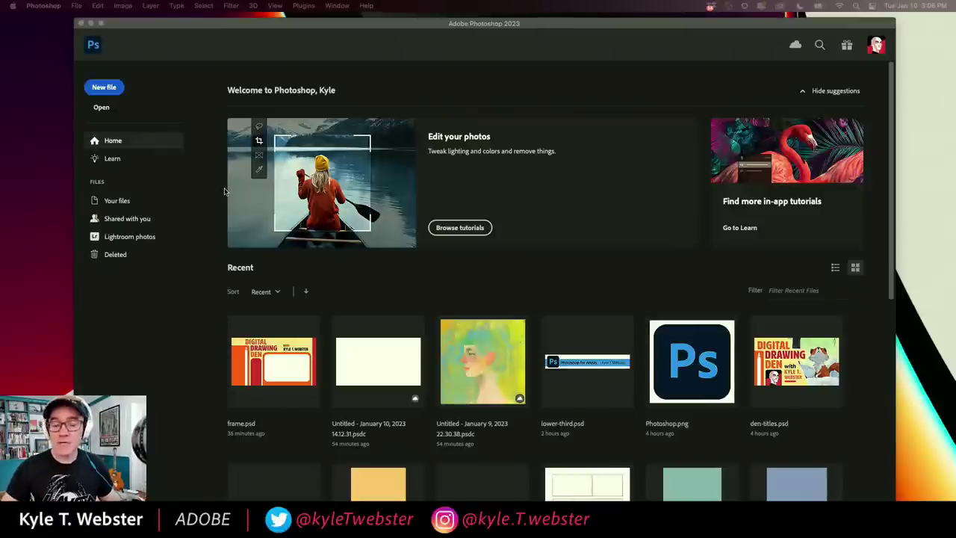
Step: Open the New Document dialog with Cmd+N, browse its recent presets, and nudge the dialog
left_click(275, 28)
key("super+n")
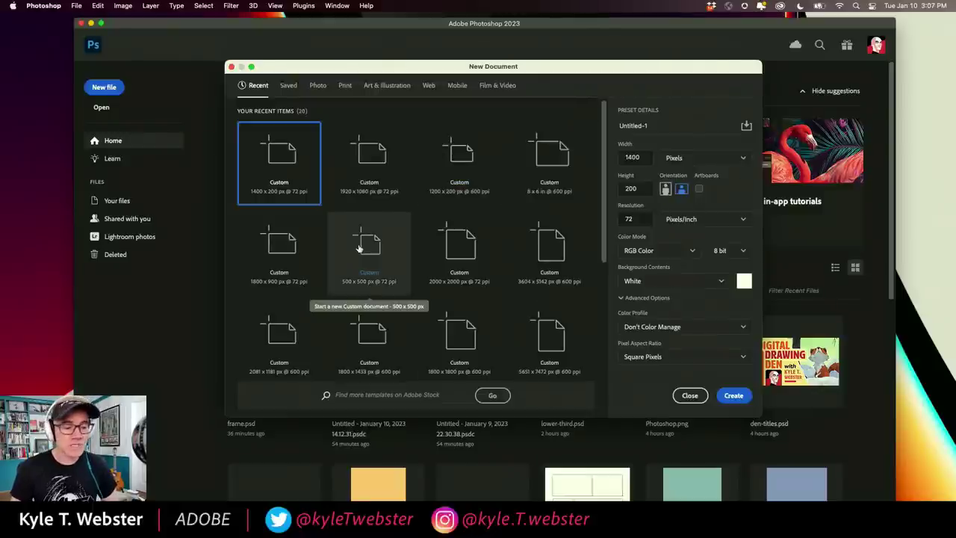
scroll(594, 262, "down", 5)
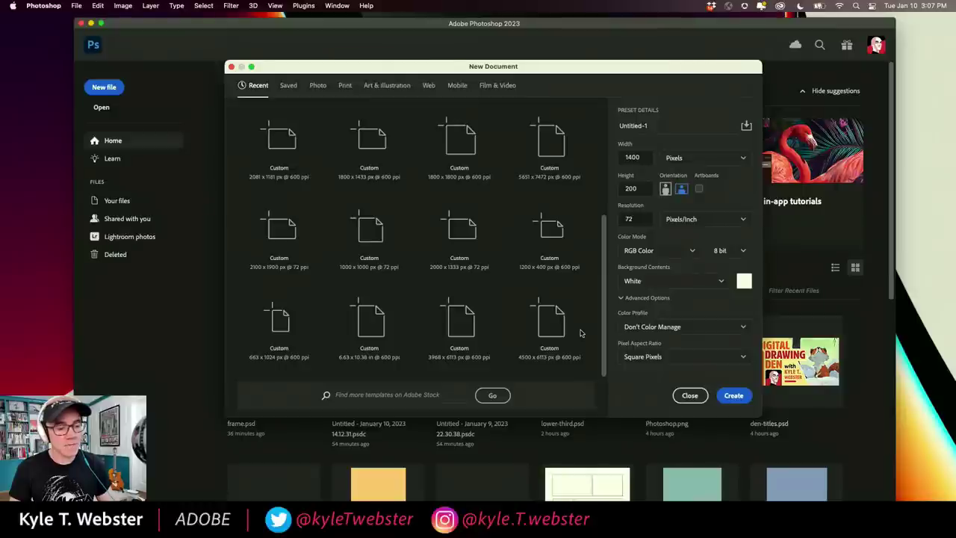
scroll(581, 334, "up", 5)
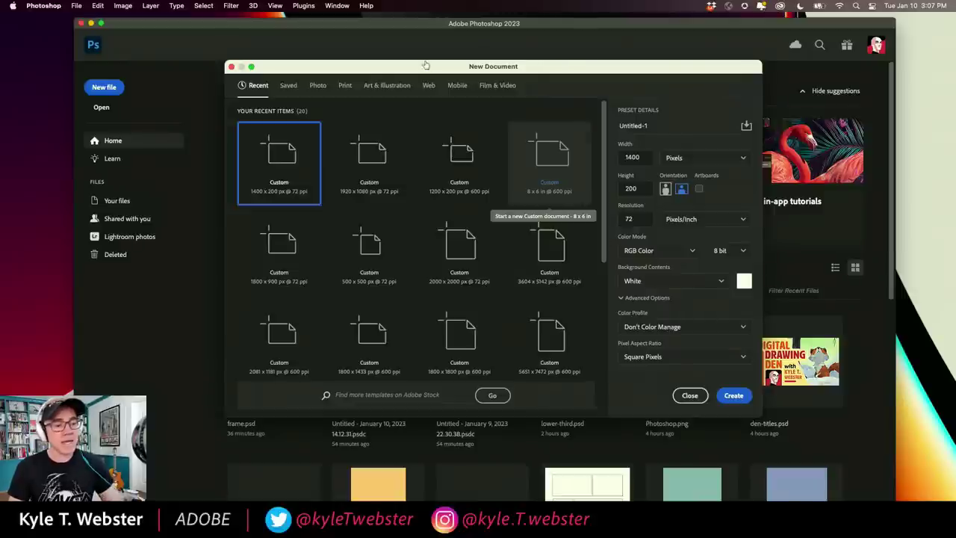
left_click_drag(425, 65, 421, 60)
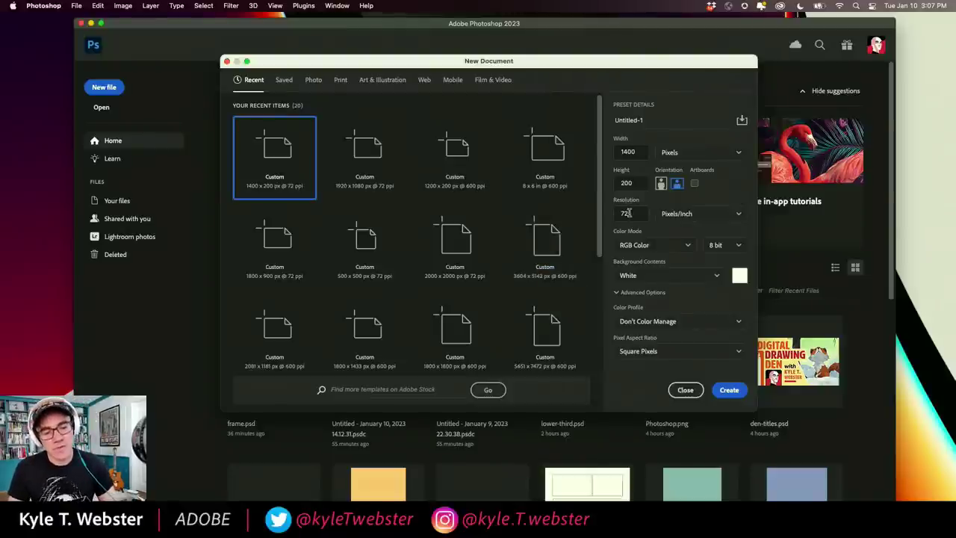
Step: Set the resolution to 300 pixels/inch and bring up the Width units list
left_click_drag(632, 214, 606, 214)
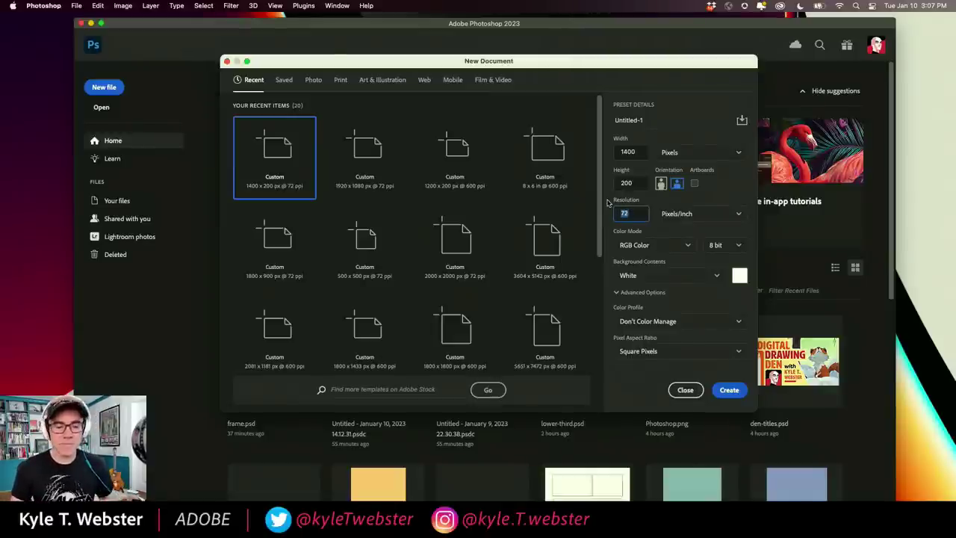
type("300")
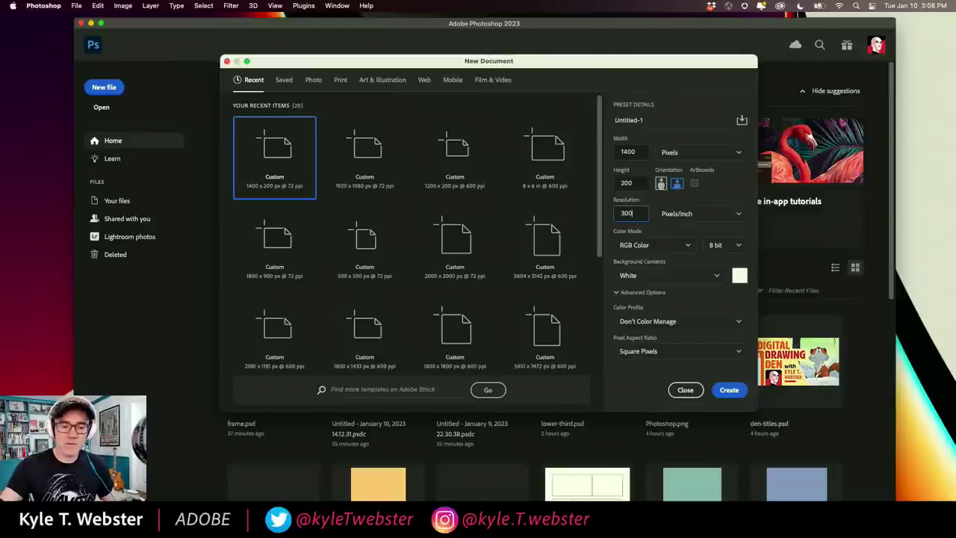
left_click(636, 182)
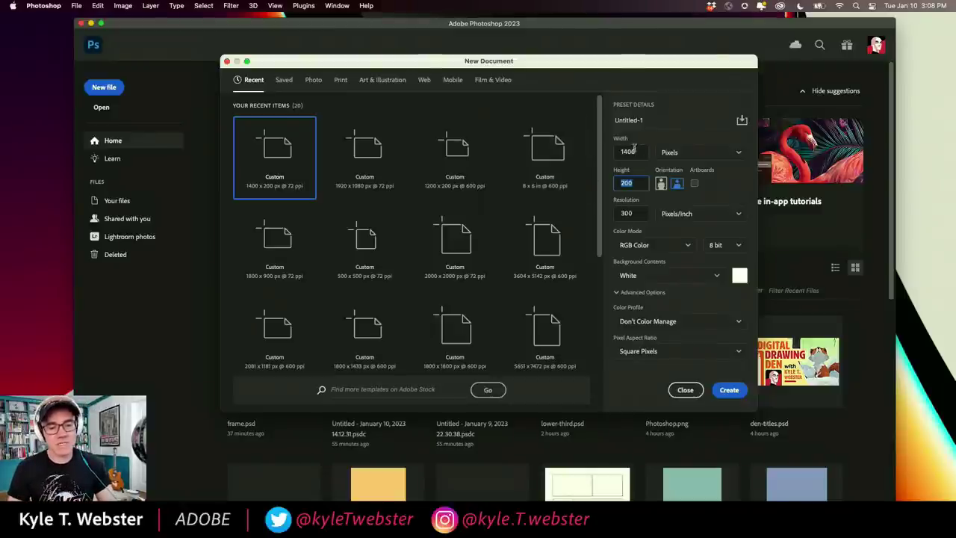
left_click(670, 153)
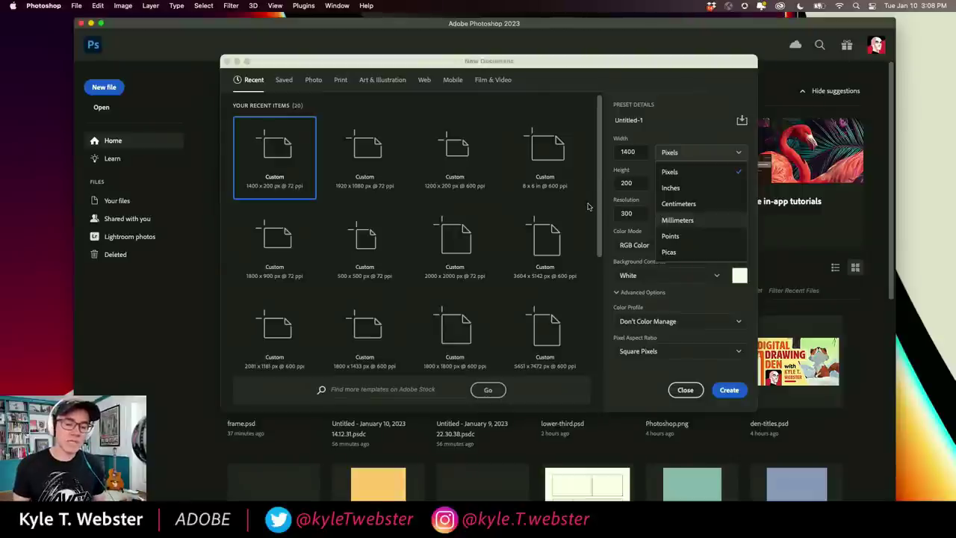
Step: Switch units to Inches and make the canvas 8 inches wide by 6 inches tall
left_click(670, 189)
double_click(635, 151)
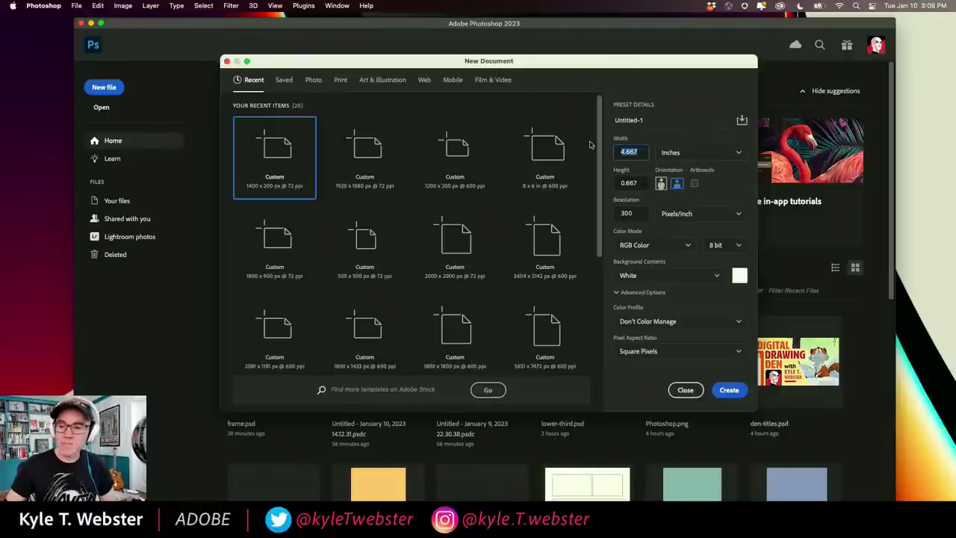
type("8")
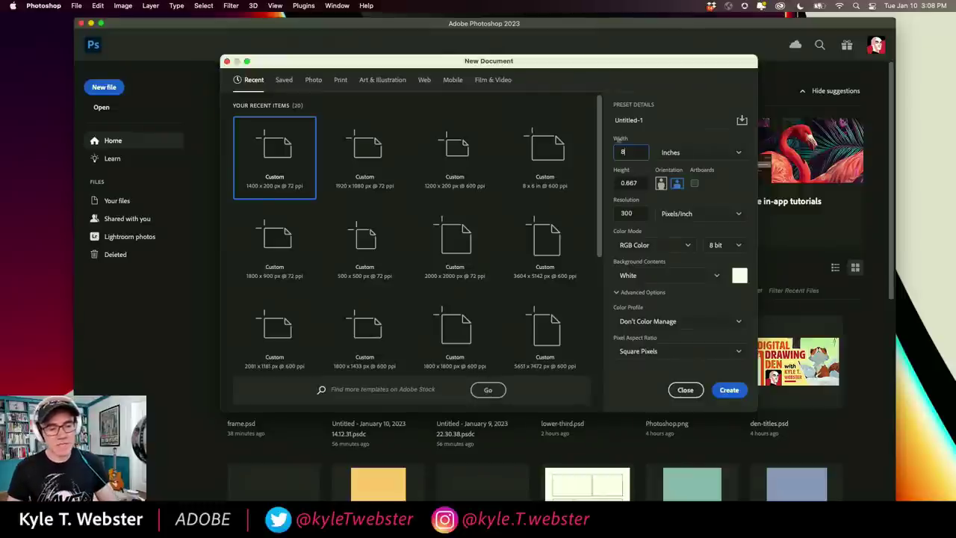
key("Tab")
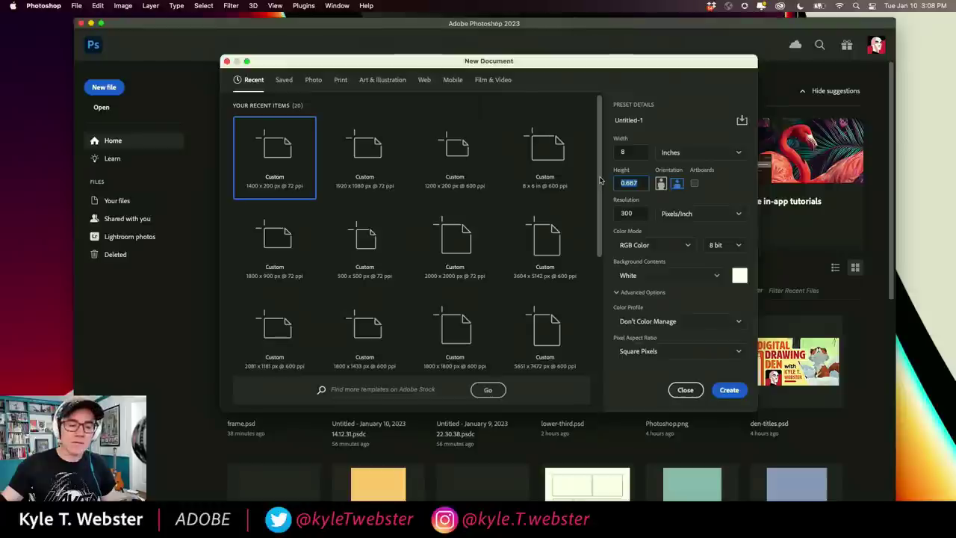
type("6")
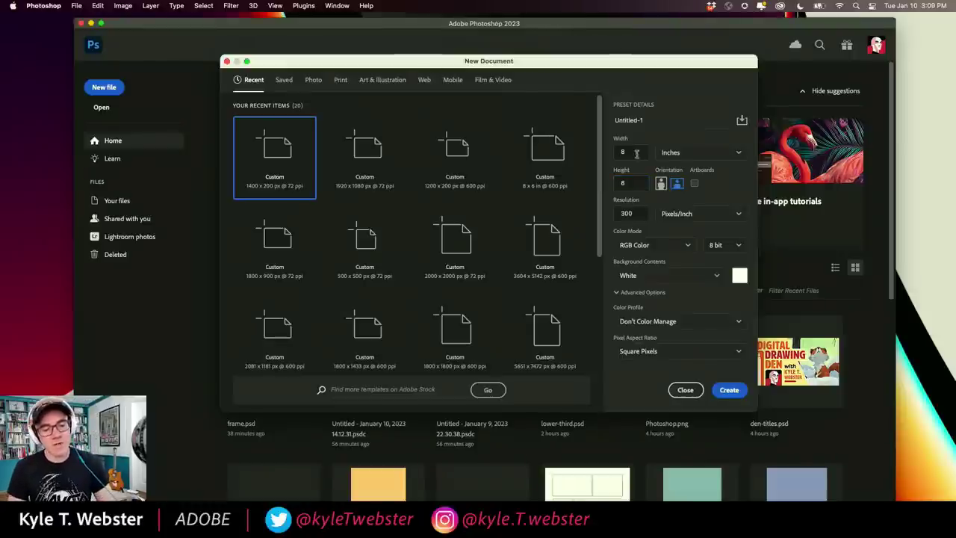
left_click(627, 213)
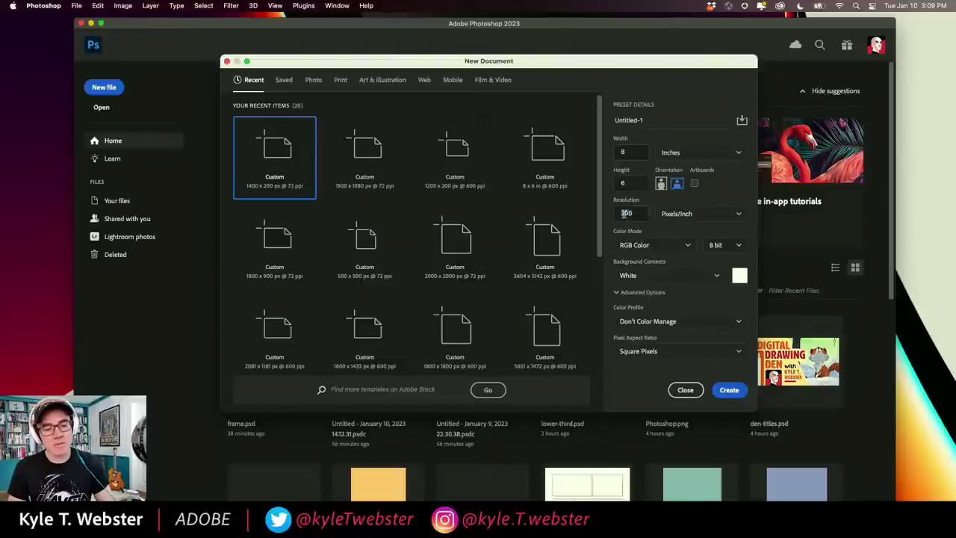
left_click_drag(634, 212, 610, 206)
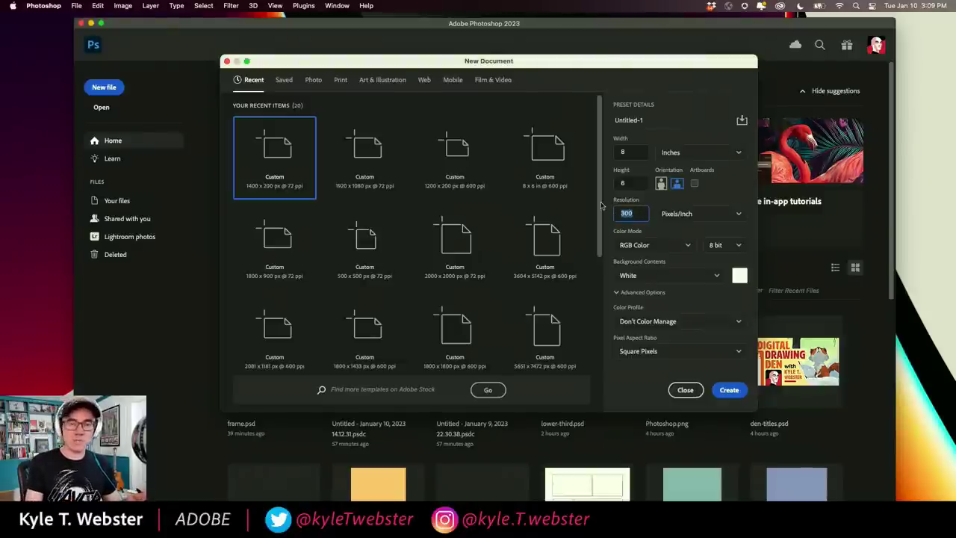
Step: Recheck the 8 x 6 inch Width and Height, then select the 300 resolution value
left_click(620, 151)
key("Tab")
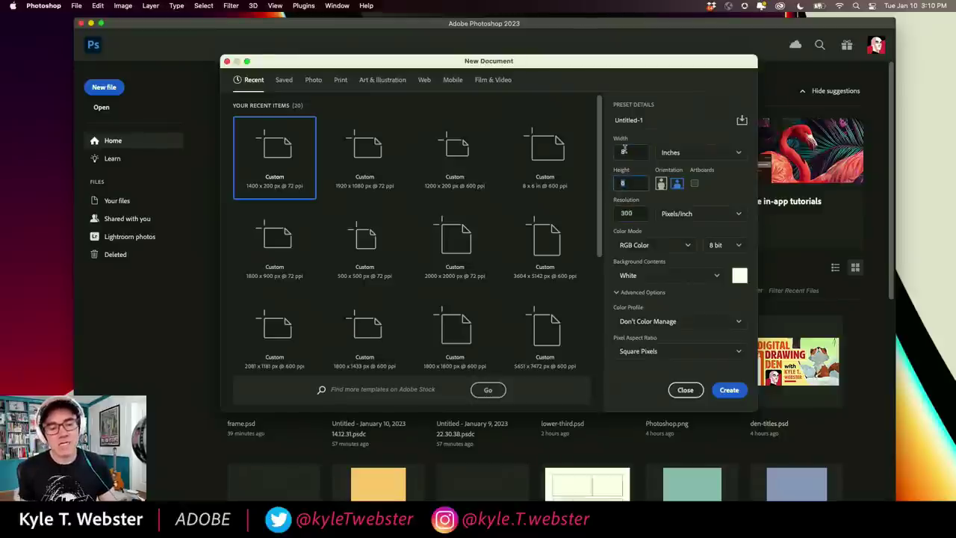
left_click(624, 150)
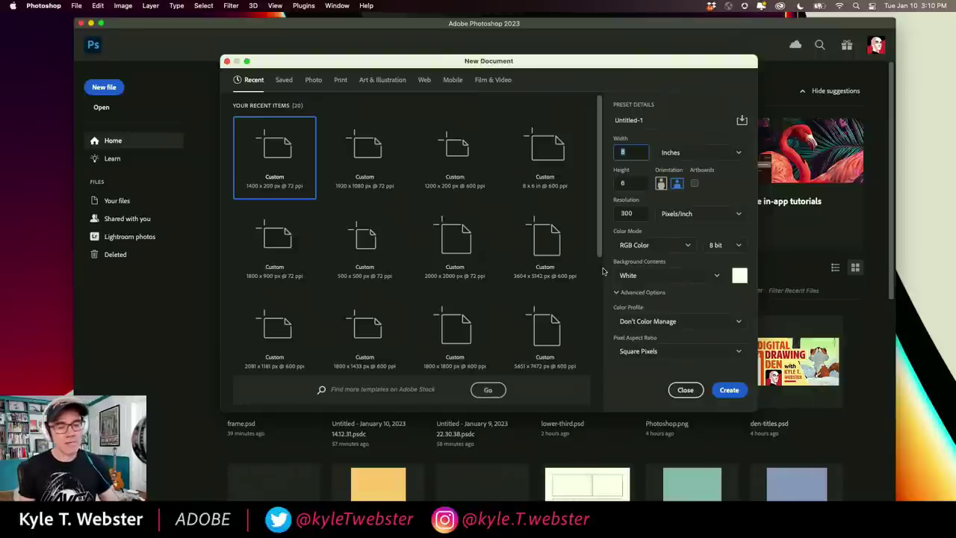
left_click_drag(632, 212, 616, 209)
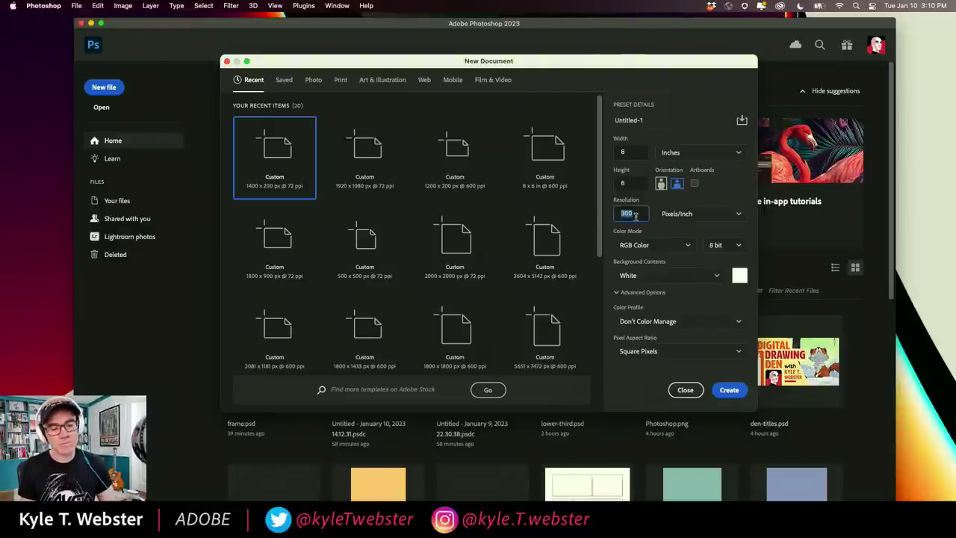
Step: Show the Color Mode list with Bitmap, Grayscale, RGB, CMYK and Lab options
left_click(626, 245)
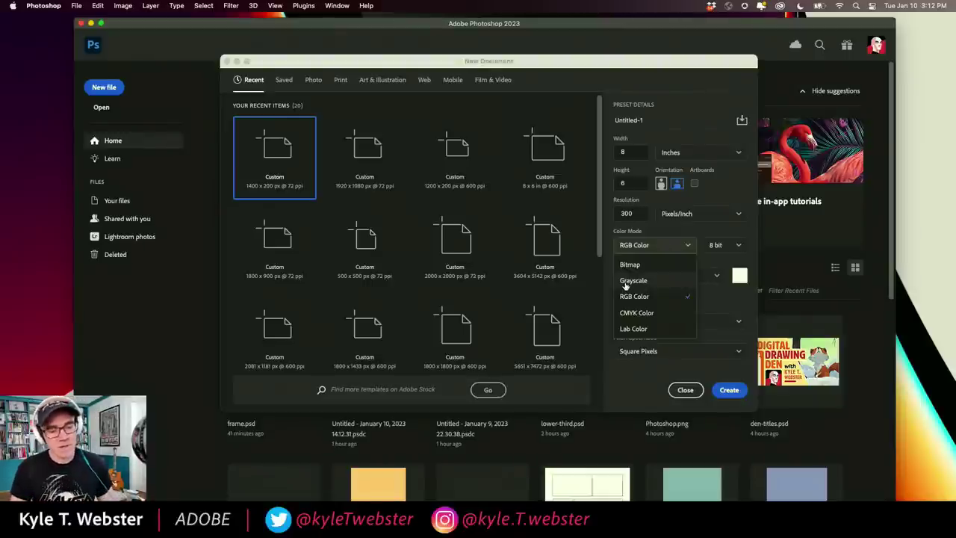
Step: Choose RGB Color as the document's colour mode
left_click(631, 297)
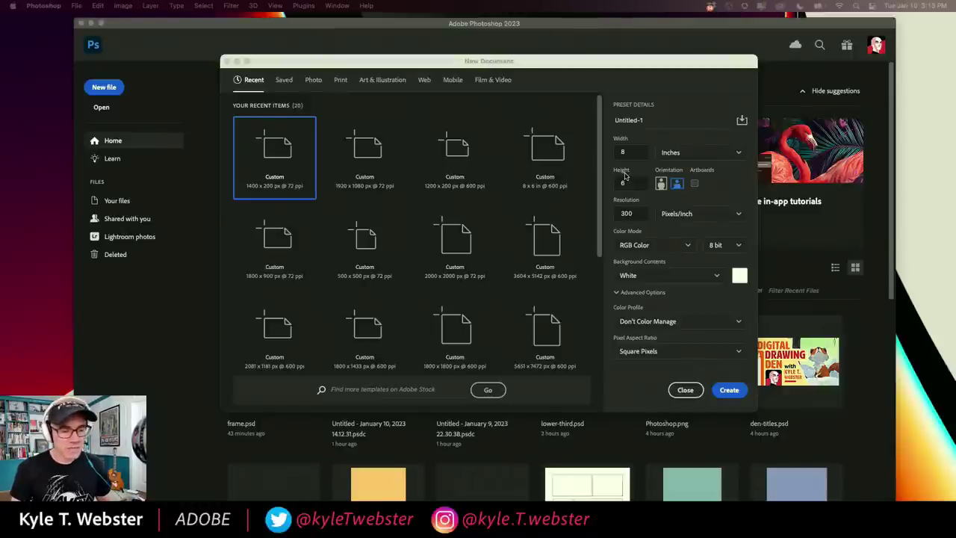
Step: Create the 8 x 6 inch document, switch to full-screen view with menu bar, and zoom in twice
left_click(731, 390)
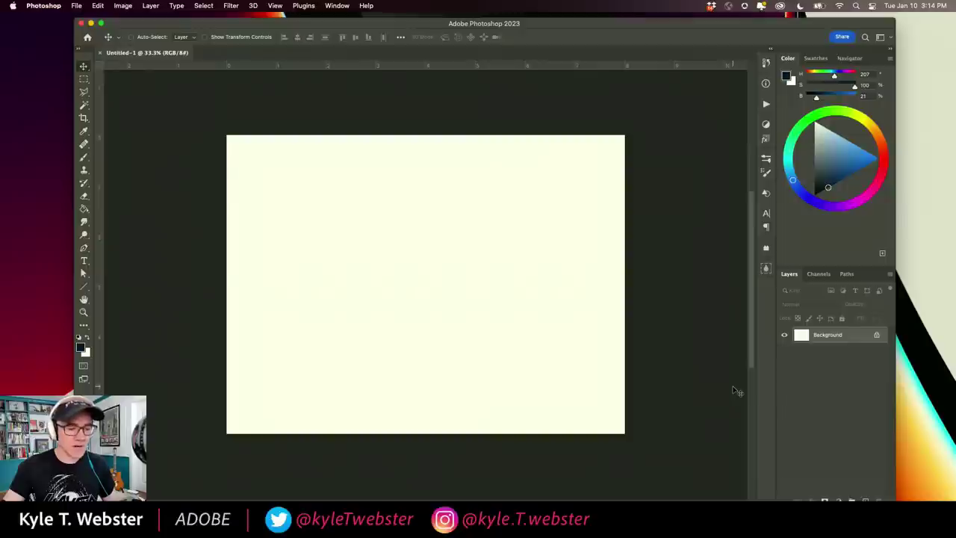
key("f")
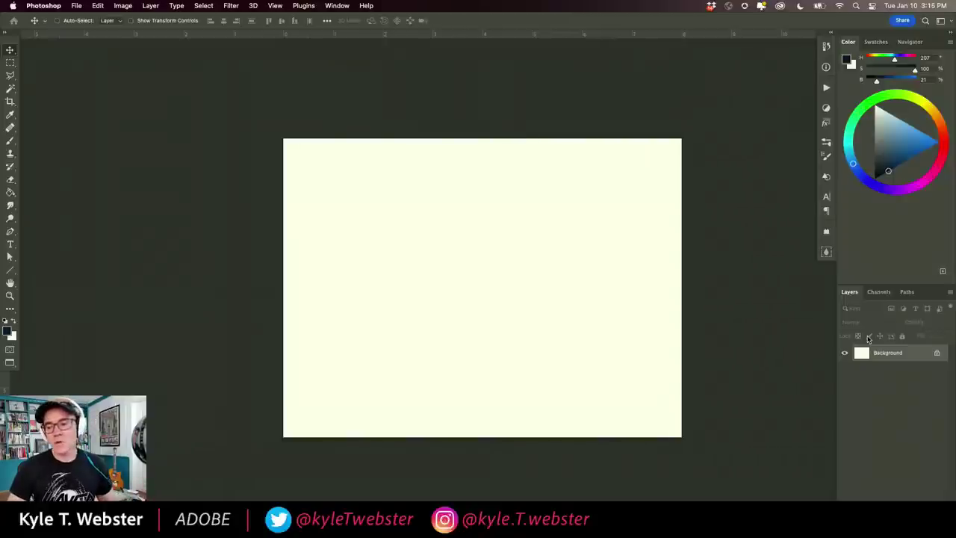
left_click(373, 285, "super")
left_click(374, 286, "super")
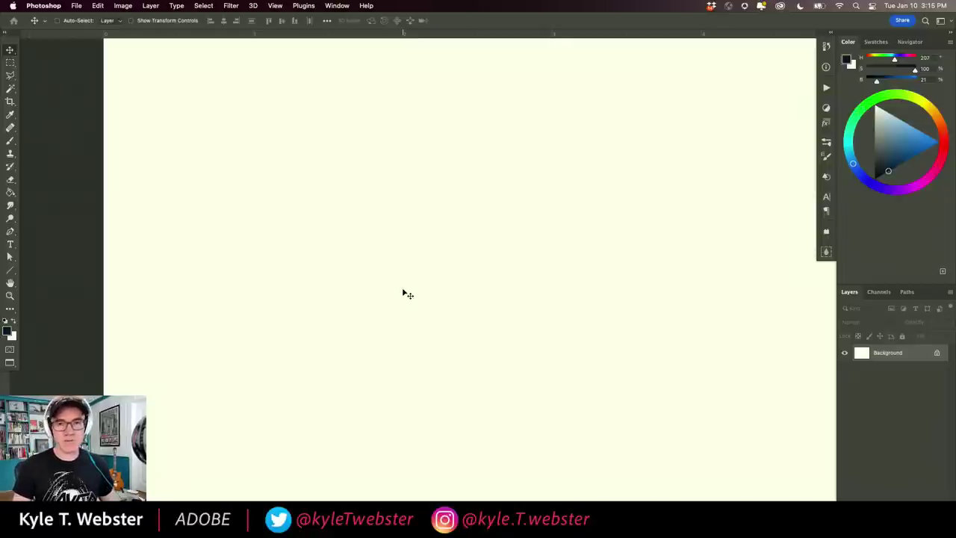
Step: Pan around the zoomed-in canvas and zoom back out to see the whole page
key("space")
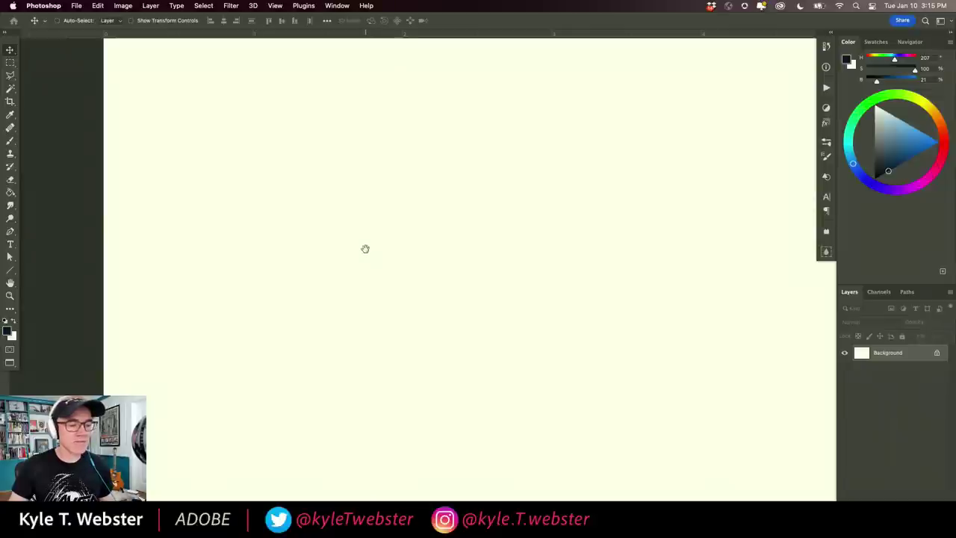
left_click_drag(363, 250, 406, 299)
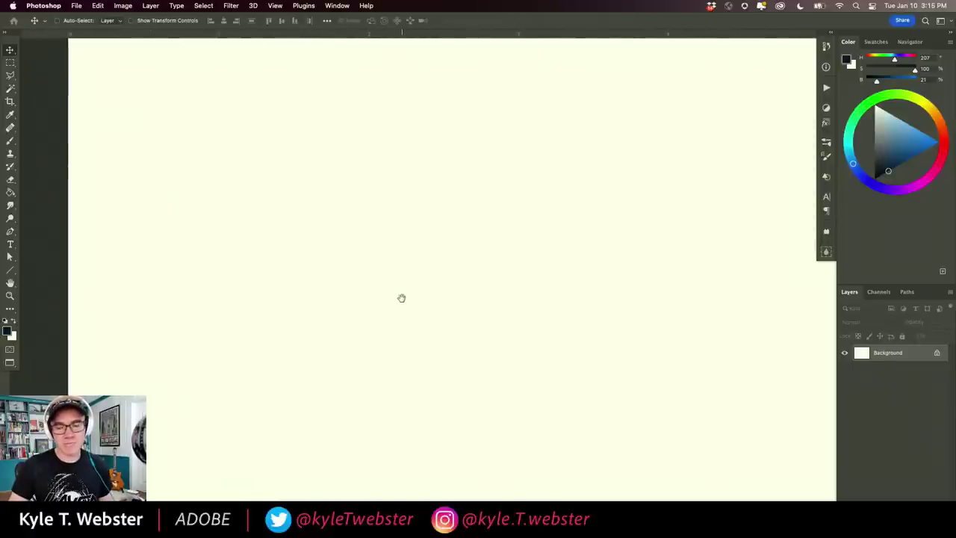
scroll(398, 298, "down", 5)
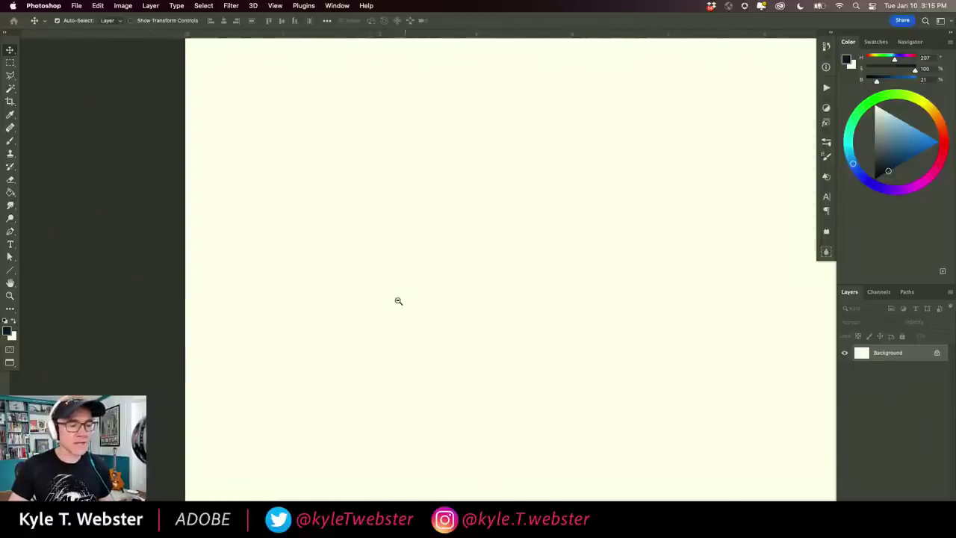
left_click_drag(404, 292, 395, 299)
mouse_move(348, 265)
left_mouse_down()
mouse_move(322, 278)
mouse_move(444, 286)
mouse_move(313, 210)
mouse_move(228, 324)
mouse_move(455, 228)
mouse_move(238, 250)
mouse_move(426, 276)
mouse_move(350, 259)
left_mouse_up()
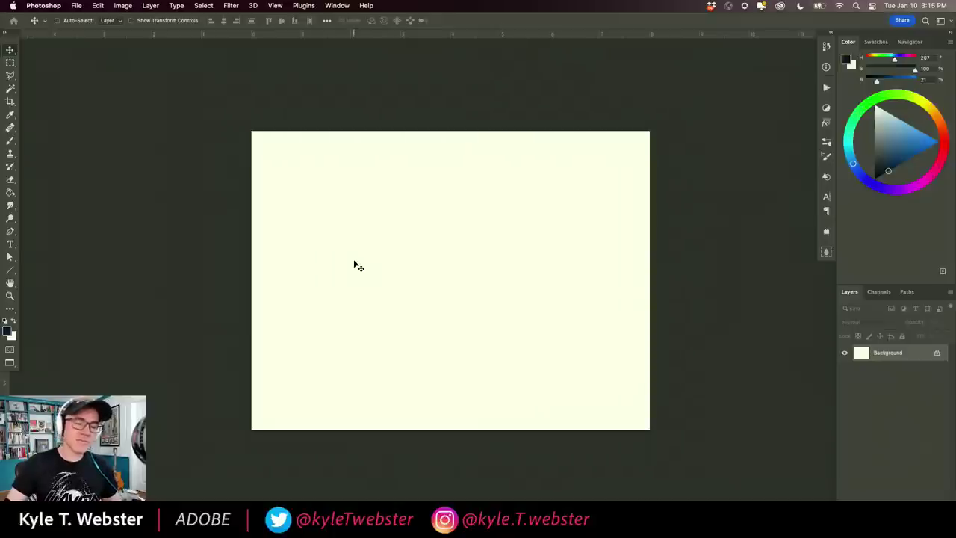
key("f")
key("f")
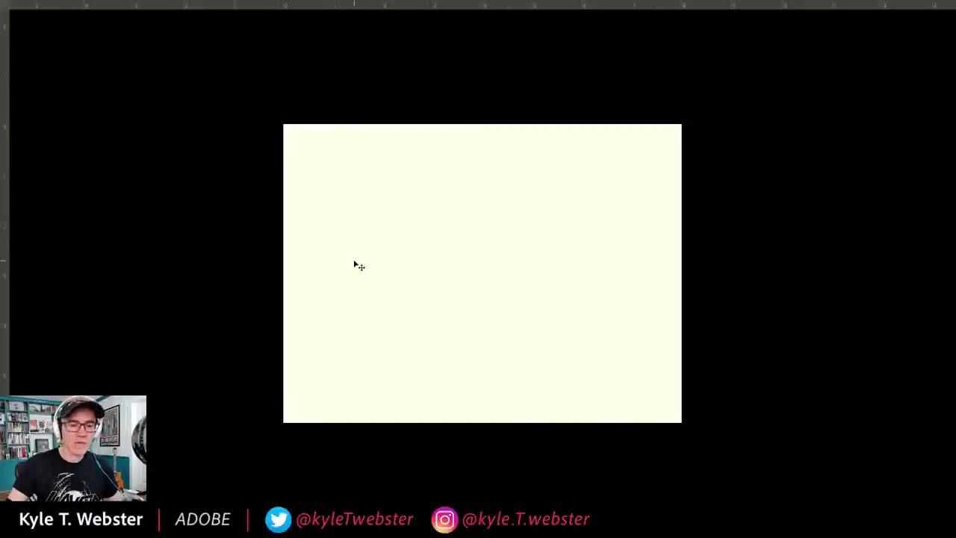
key("f")
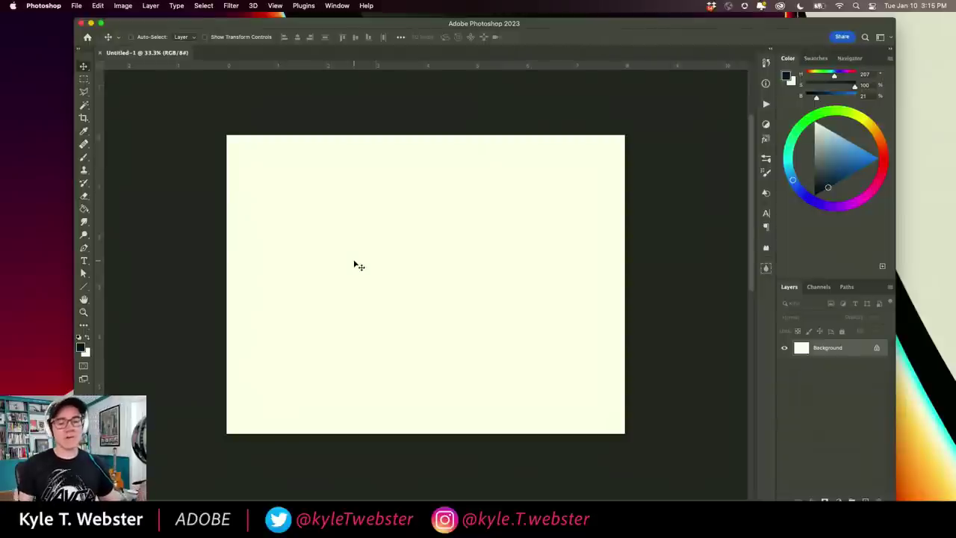
left_click_drag(752, 228, 713, 345)
scroll(487, 436, "left", 10)
scroll(487, 437, "right", 10)
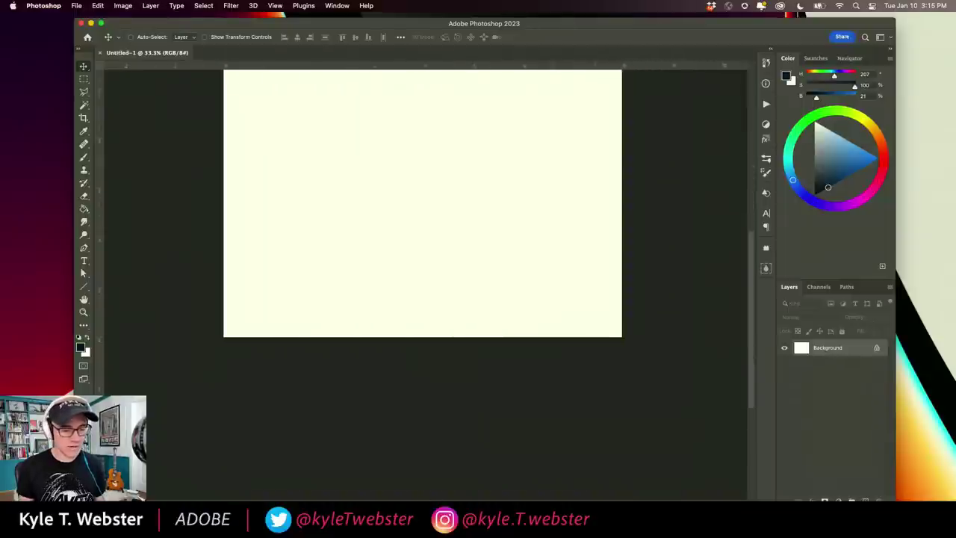
scroll(487, 437, "left", 1)
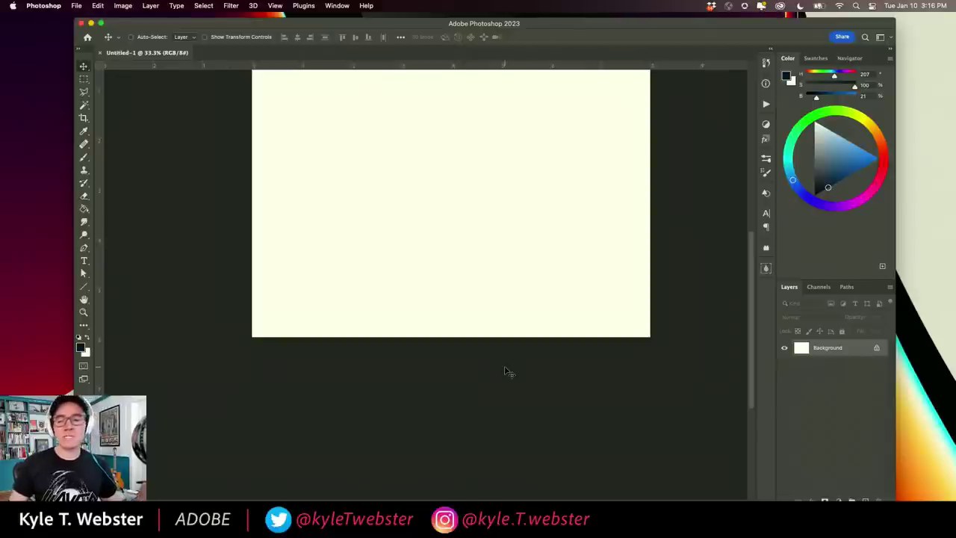
left_click_drag(416, 214, 411, 298)
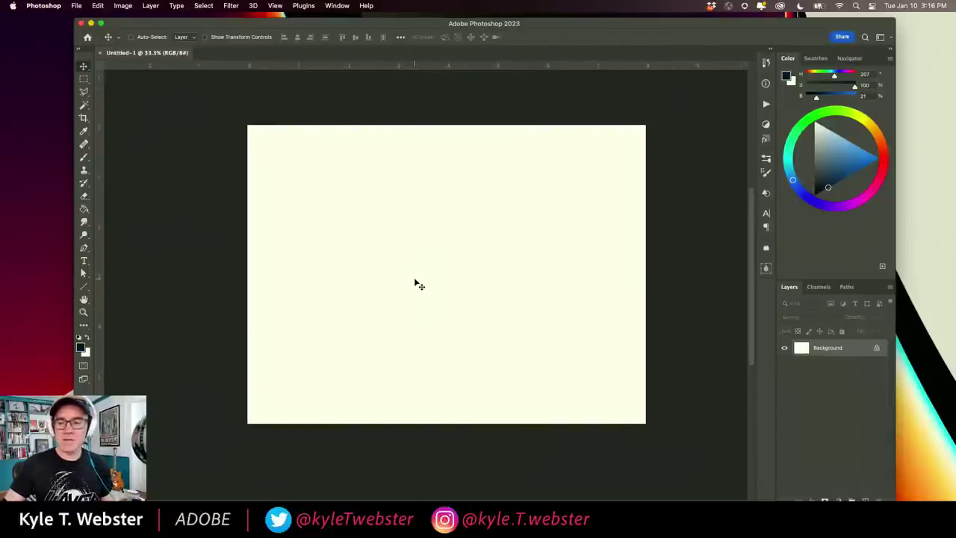
key("f")
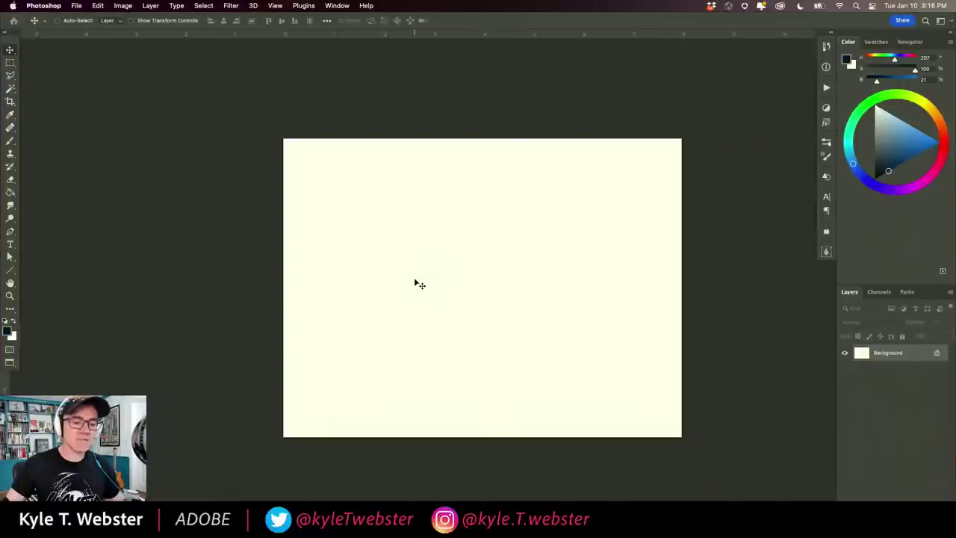
left_click_drag(449, 299, 420, 295)
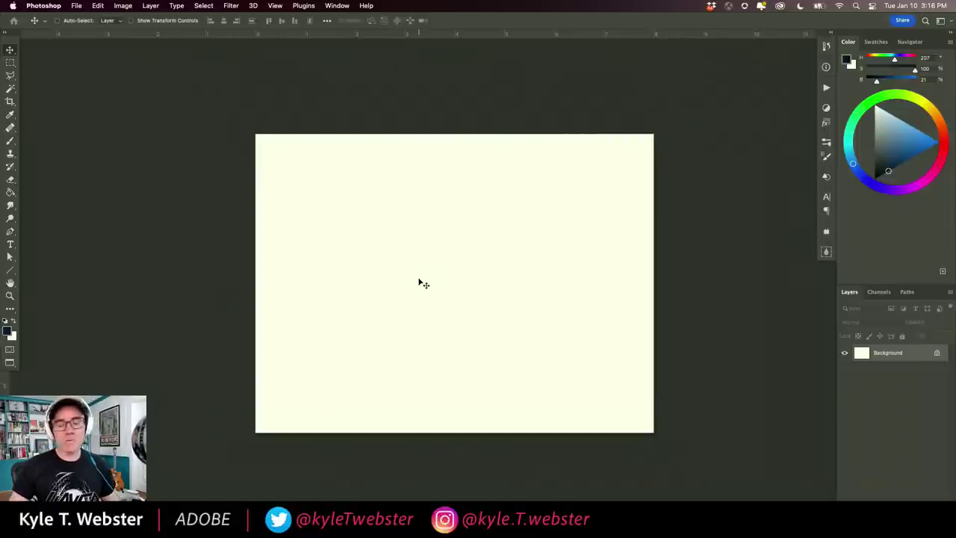
left_click(372, 317, "alt")
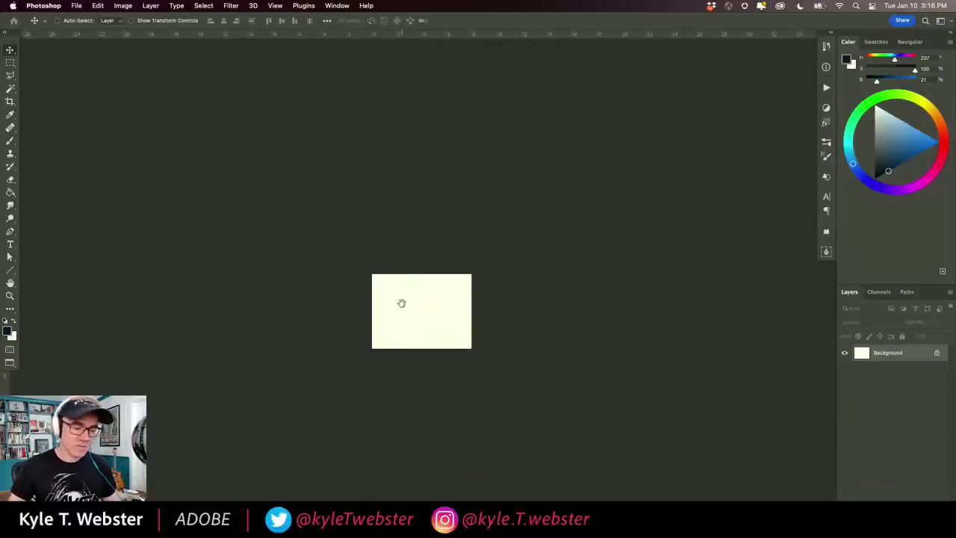
left_click_drag(407, 309, 399, 319)
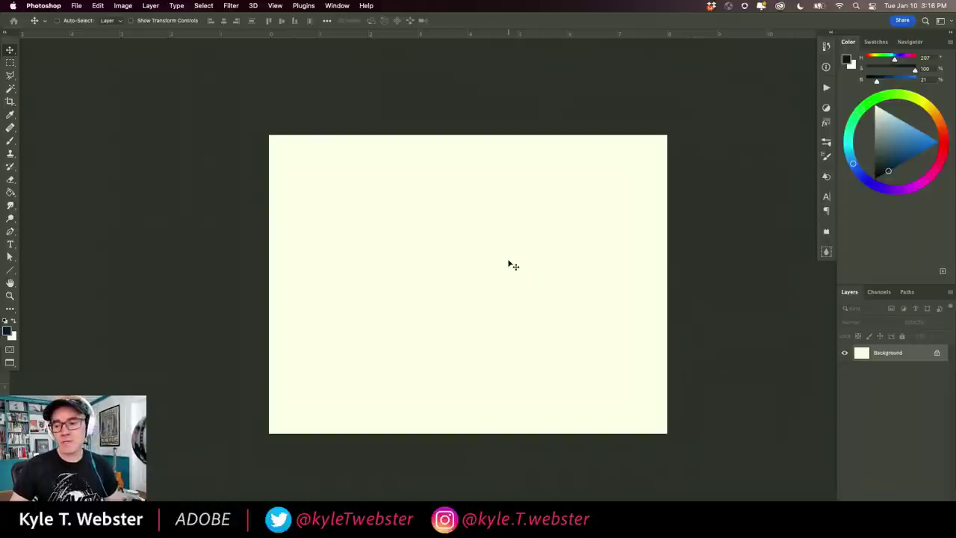
key("space")
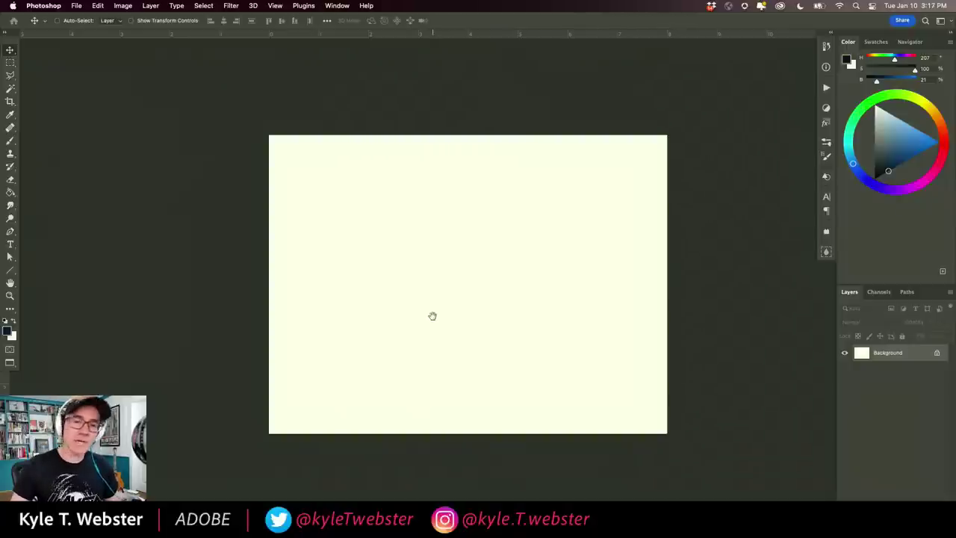
key("super")
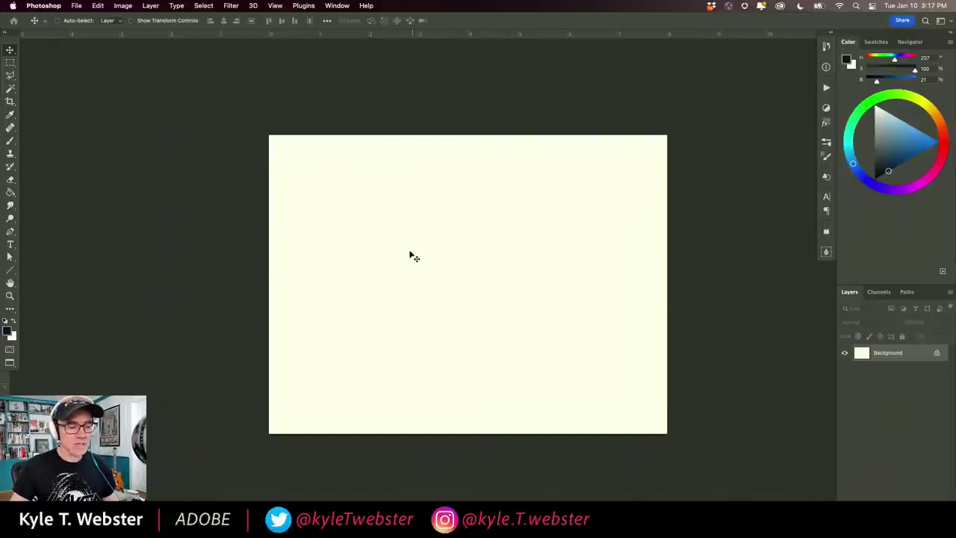
left_click(448, 288)
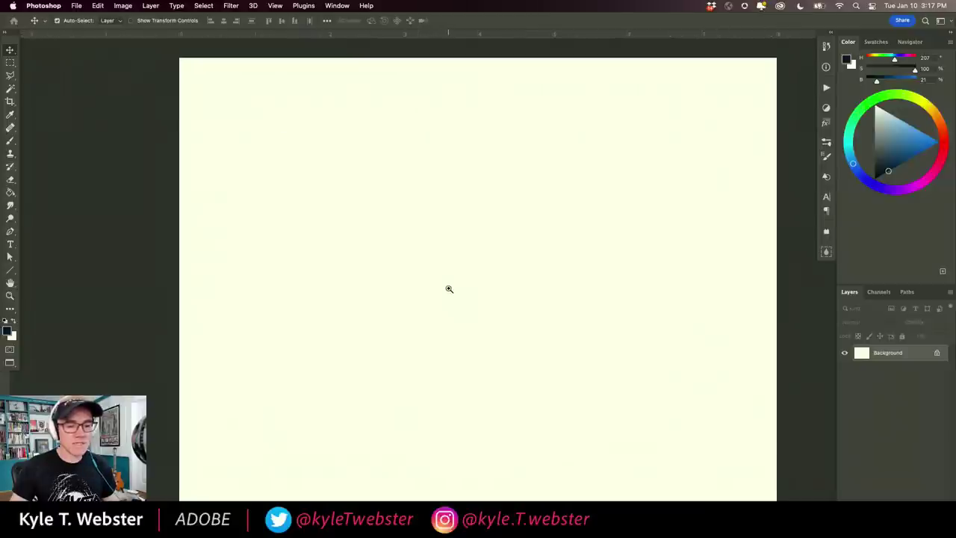
left_click(448, 289)
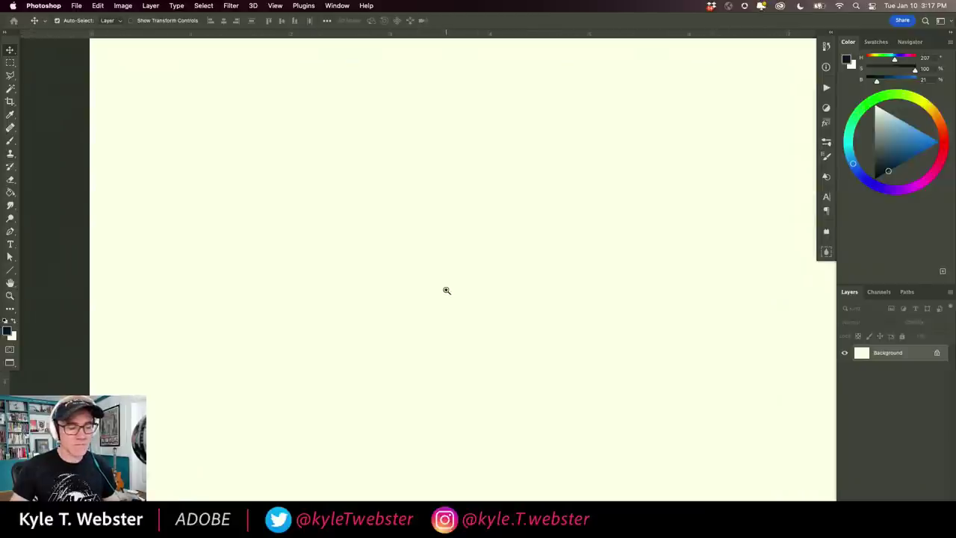
left_click(446, 290)
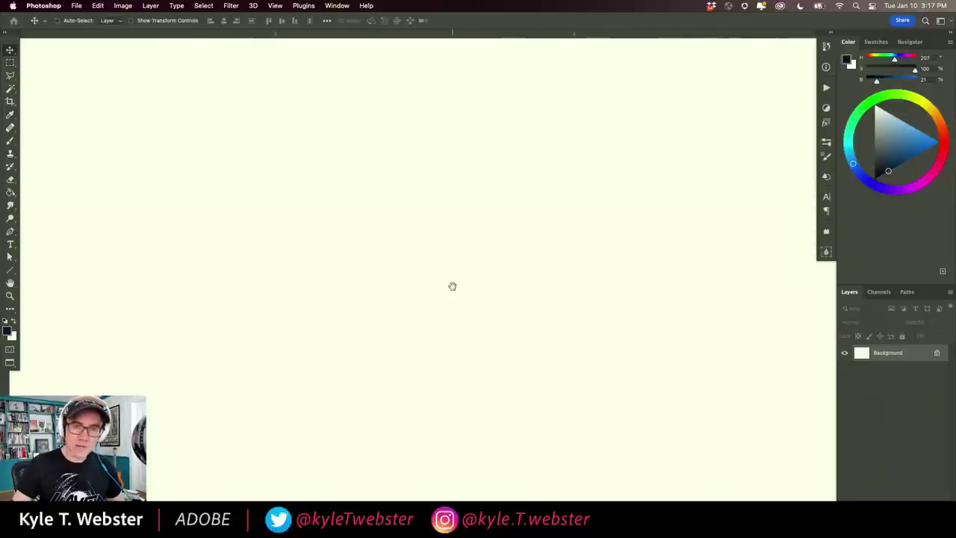
left_click(400, 295, "alt")
left_click(399, 294, "alt")
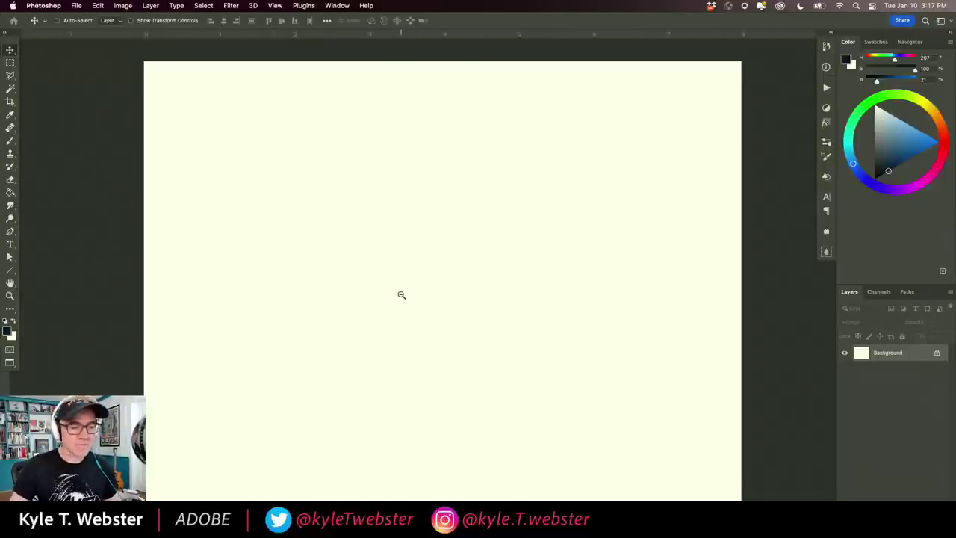
left_click(399, 295, "alt")
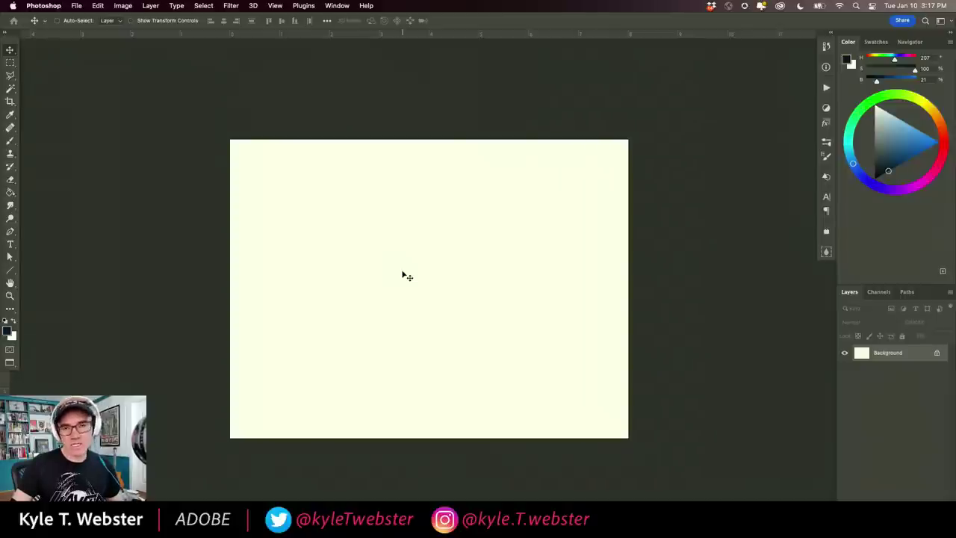
left_click_drag(371, 286, 395, 296)
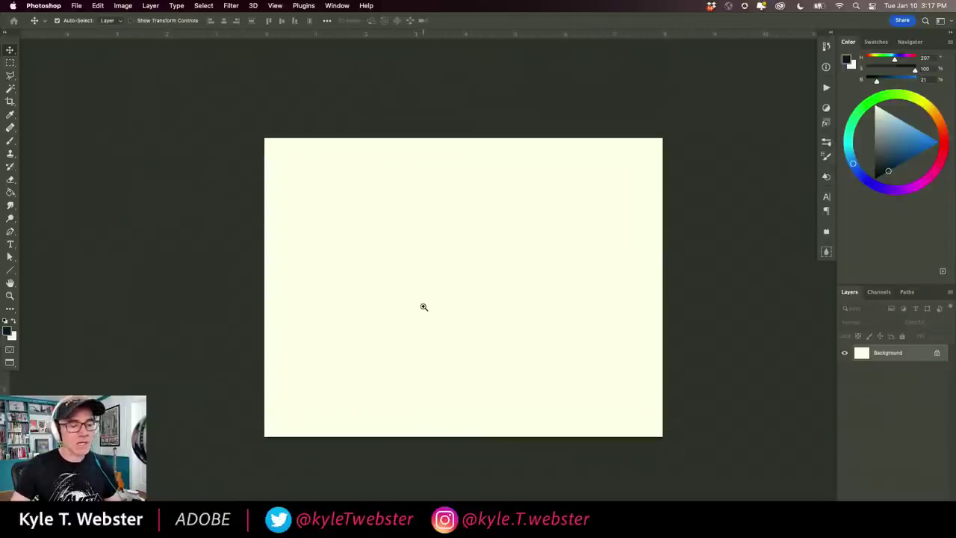
left_click(422, 307)
left_click(422, 308)
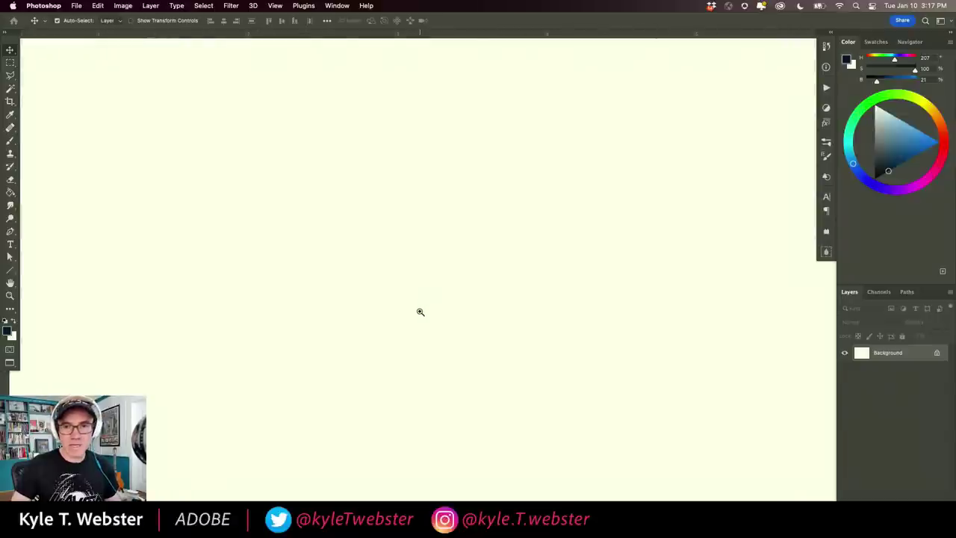
left_click(421, 312, "alt")
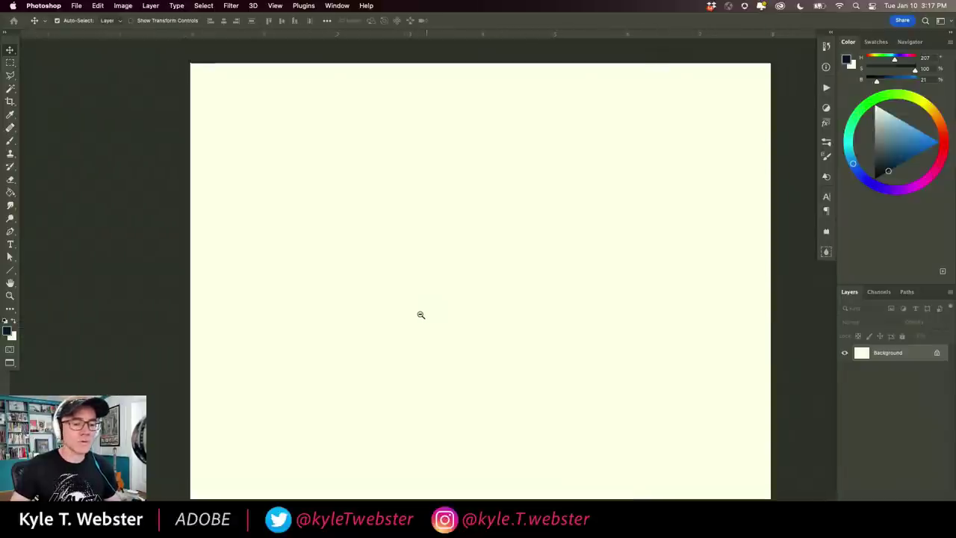
left_click_drag(421, 313, 393, 313)
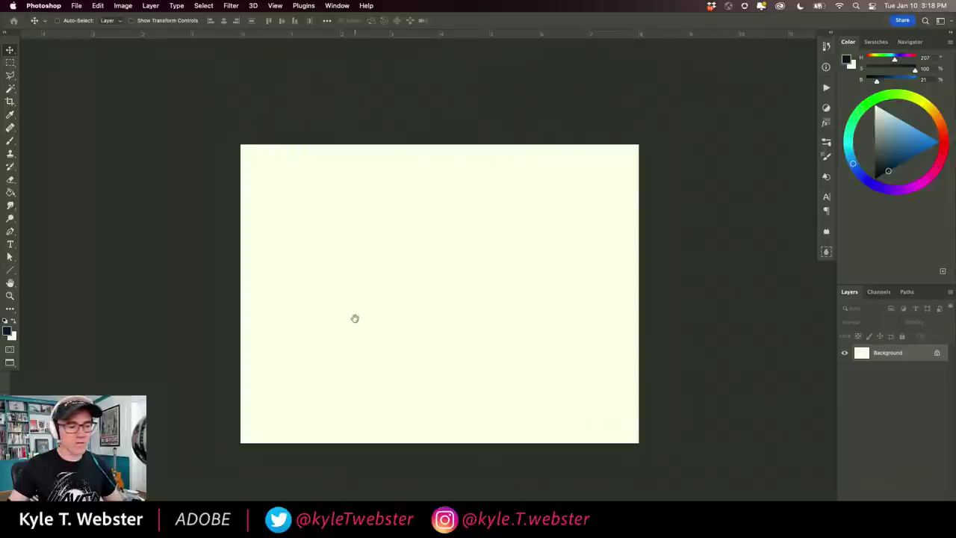
left_click_drag(354, 318, 388, 321)
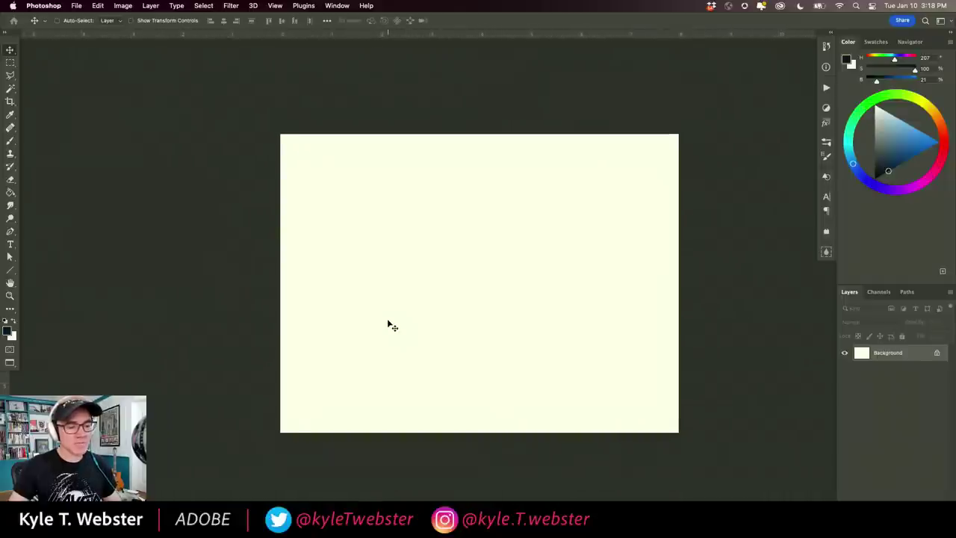
left_click(418, 297)
left_click(414, 299, "alt")
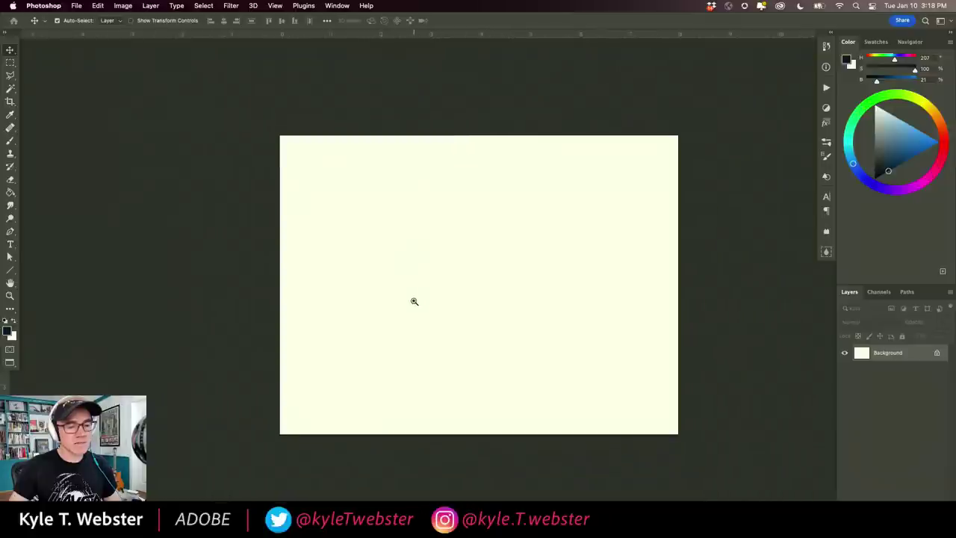
left_click_drag(411, 301, 406, 307)
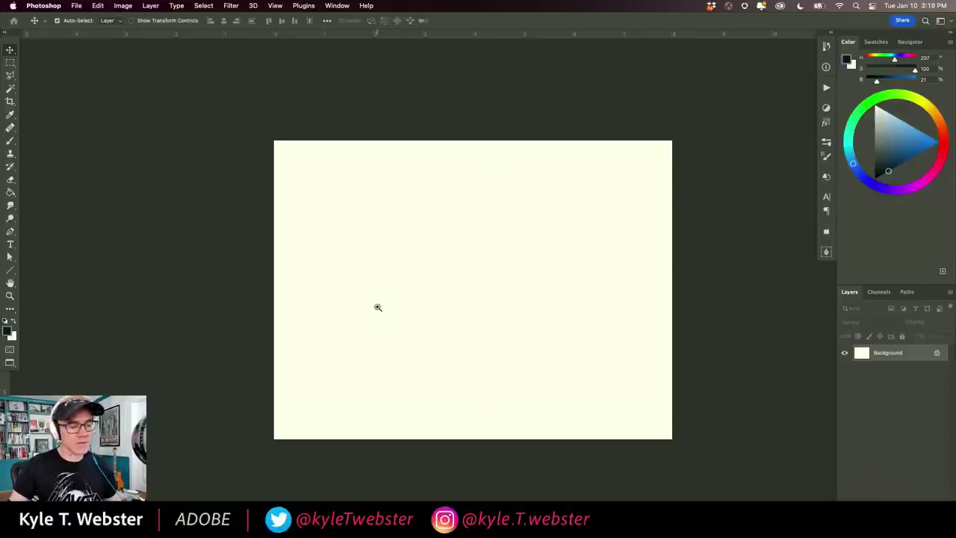
scroll(376, 307, "up", 1)
Step: Nudge the canvas view, then detach the Layers panel into a floating window
scroll(376, 307, "down", 1)
left_click_drag(376, 307, 368, 301)
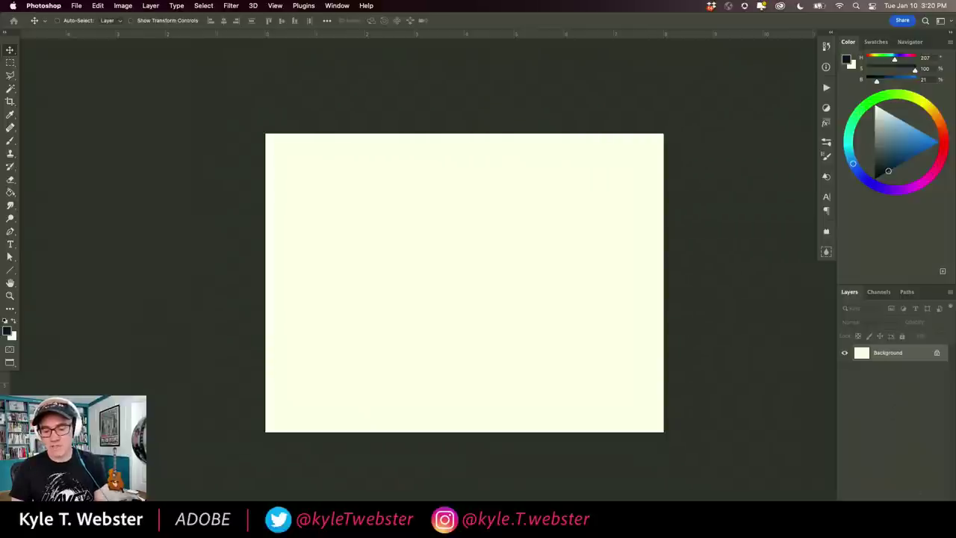
left_click_drag(849, 291, 694, 91)
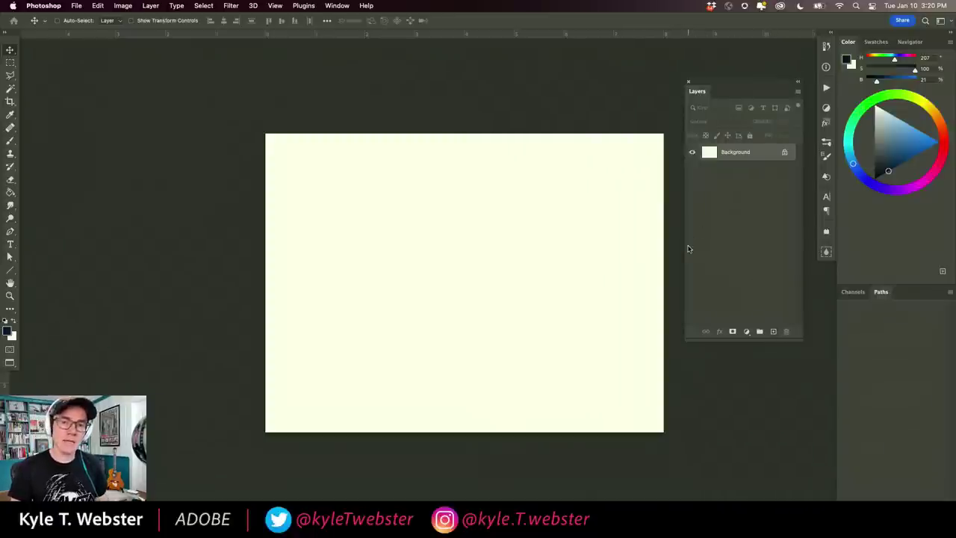
Step: Create empty Layer 1 above the Background and return the floating Layers panel to the right dock
left_click(774, 331)
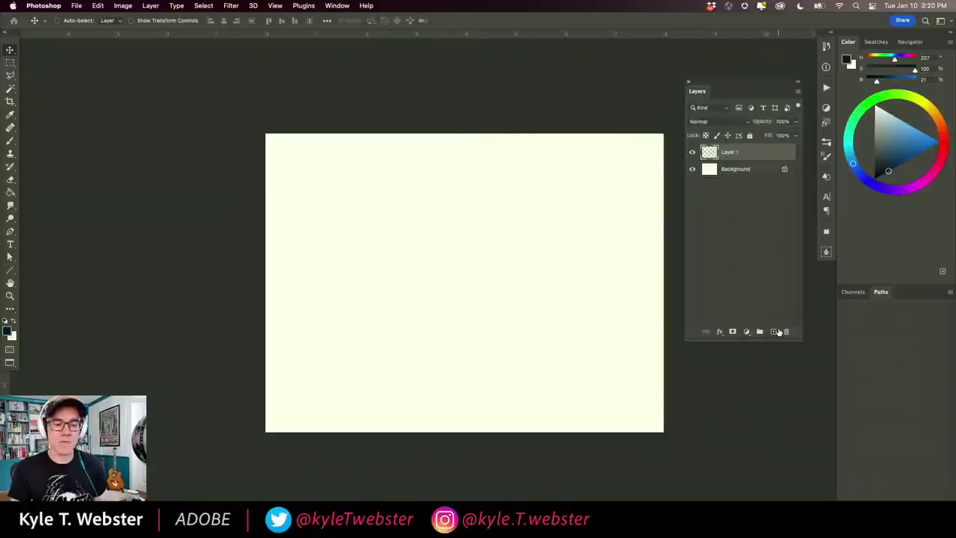
left_click_drag(698, 91, 847, 300)
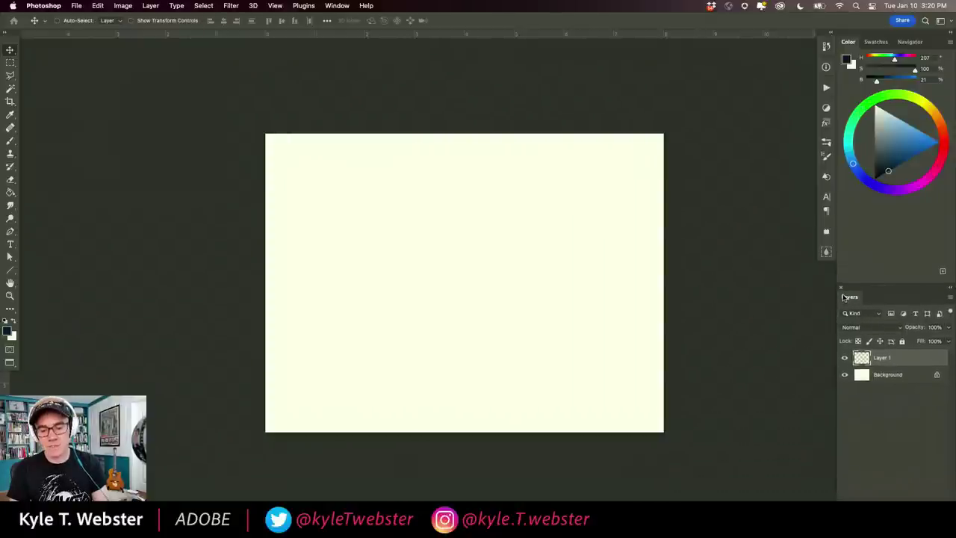
mouse_move(849, 297)
left_mouse_down()
mouse_move(820, 306)
mouse_move(870, 293)
mouse_move(846, 293)
left_mouse_up()
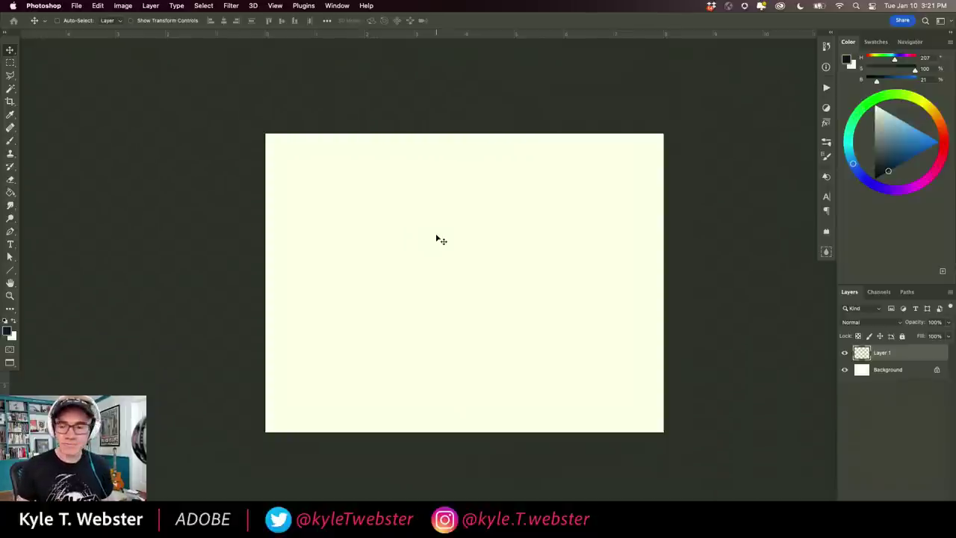
Step: Lasso a freeform blob at the canvas centre and fill it with blue on Layer 1
key("l")
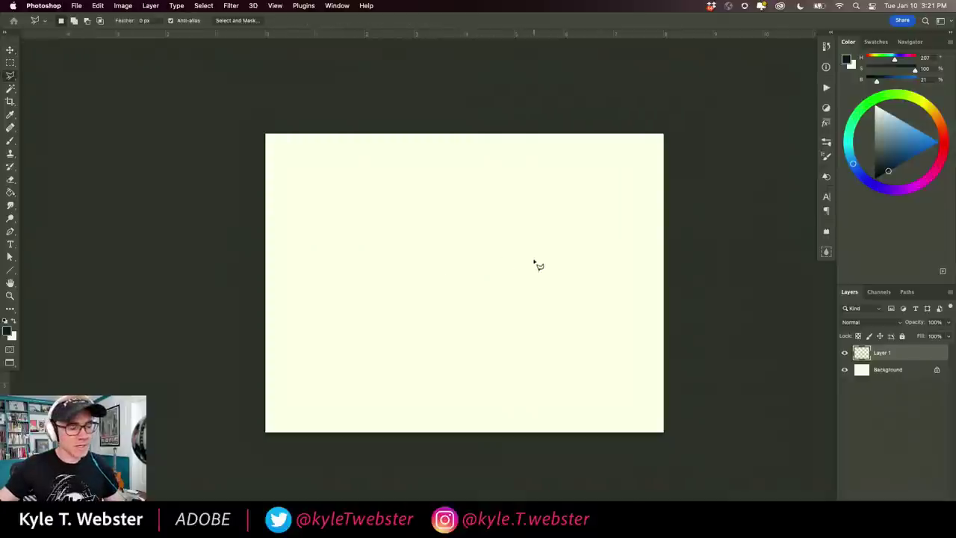
key("shift+l")
key("shift+l")
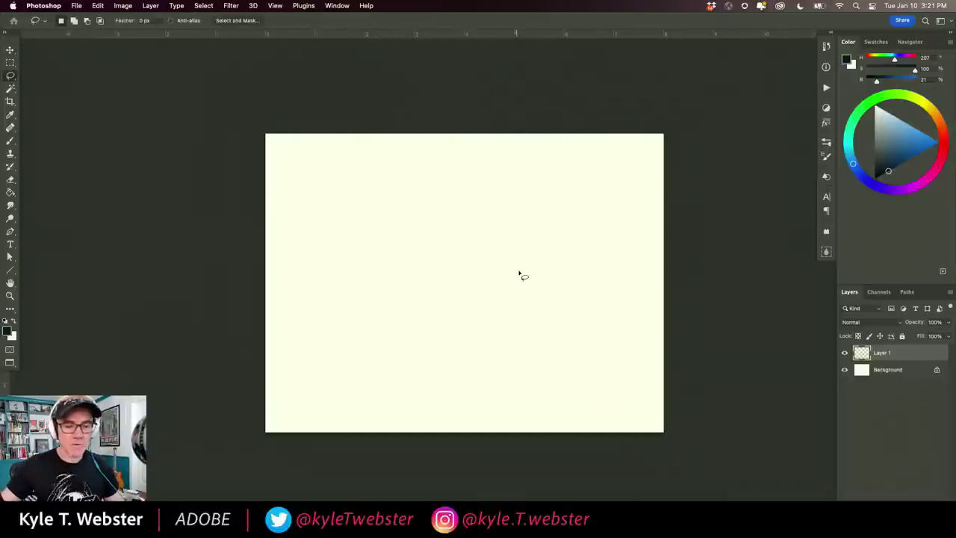
mouse_move(491, 289)
left_mouse_down()
mouse_move(563, 231)
mouse_move(476, 235)
mouse_move(413, 306)
mouse_move(461, 292)
mouse_move(481, 339)
mouse_move(519, 289)
left_mouse_up()
key("alt+BackSpace")
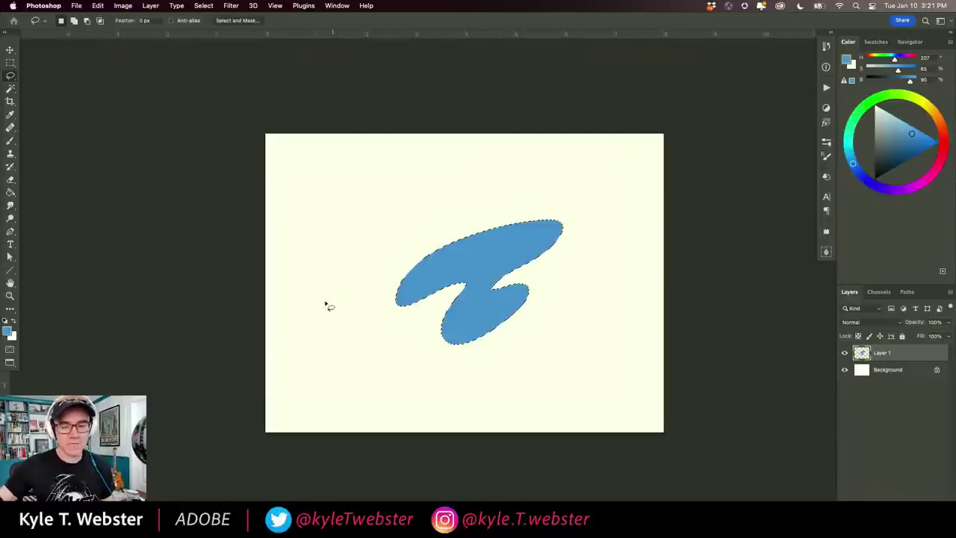
key("ctrl+d")
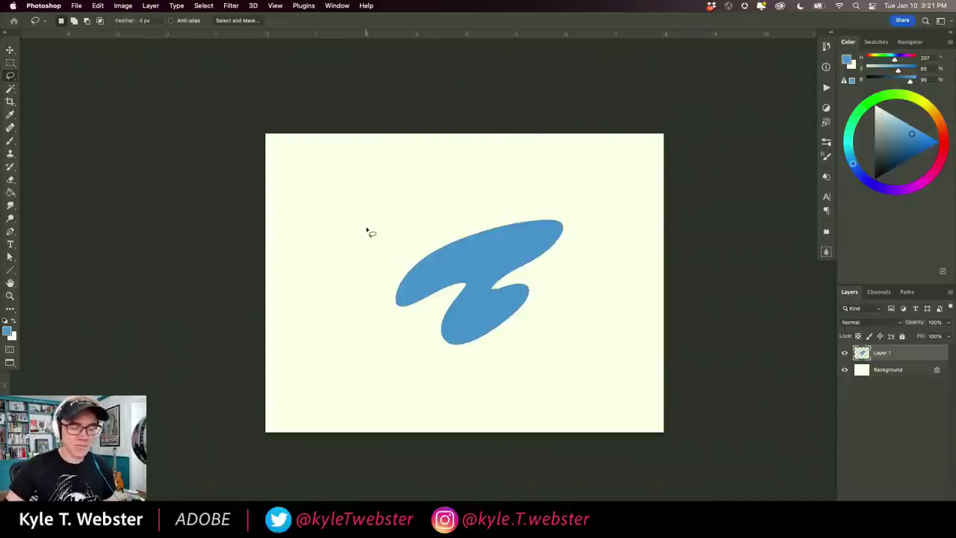
Step: Outline a small notch area on the blob's top, then shift the blue shape left
mouse_move(458, 239)
left_mouse_down()
mouse_move(482, 220)
mouse_move(460, 240)
left_mouse_up()
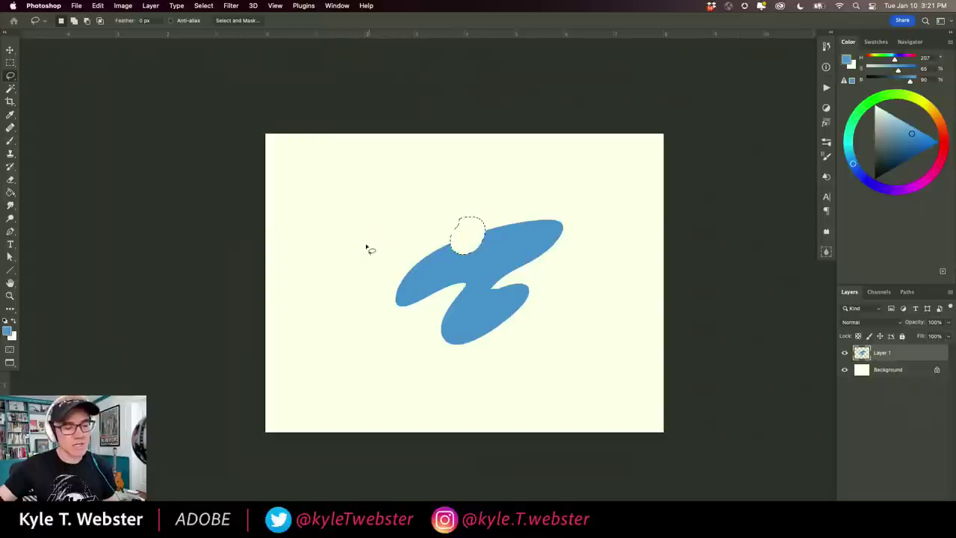
key("super+d")
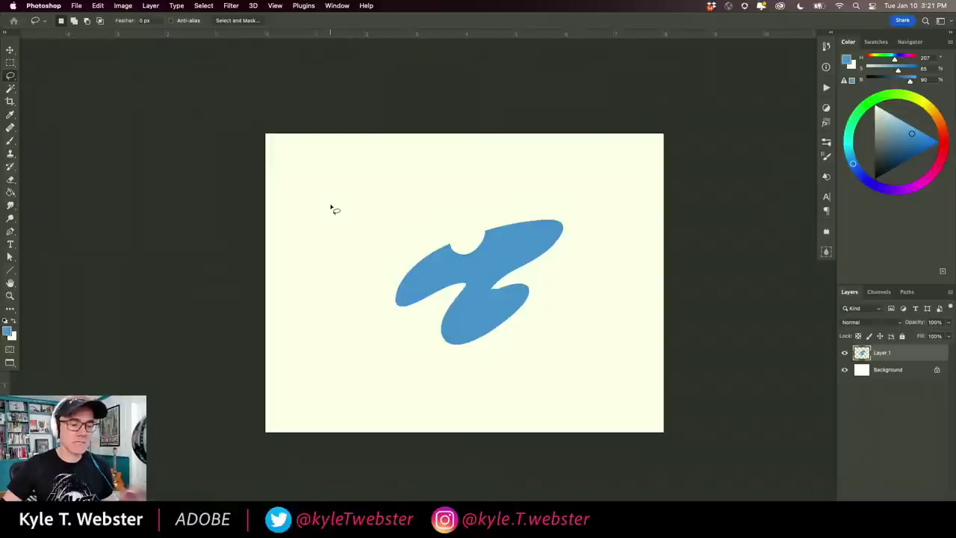
key("v")
mouse_move(440, 254)
left_mouse_down()
mouse_move(359, 268)
mouse_move(485, 288)
mouse_move(393, 270)
mouse_move(411, 270)
left_mouse_up()
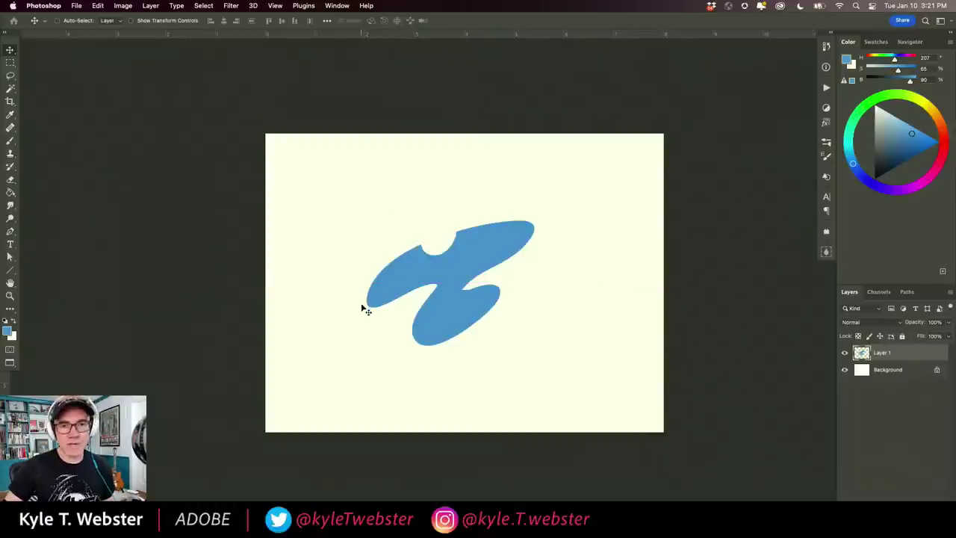
Step: Hide Layer 1, select the Background, and lasso-fill a blue freeform shape on it
left_click(845, 352)
left_click(861, 371)
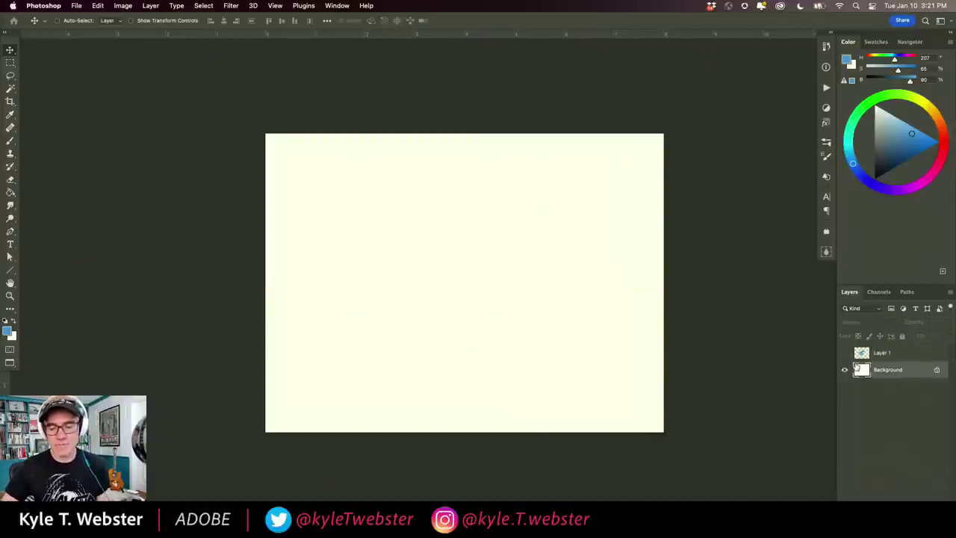
key("l")
mouse_move(520, 256)
left_mouse_down()
mouse_move(452, 241)
mouse_move(404, 319)
mouse_move(443, 314)
mouse_move(477, 342)
mouse_move(514, 296)
mouse_move(519, 252)
left_mouse_up()
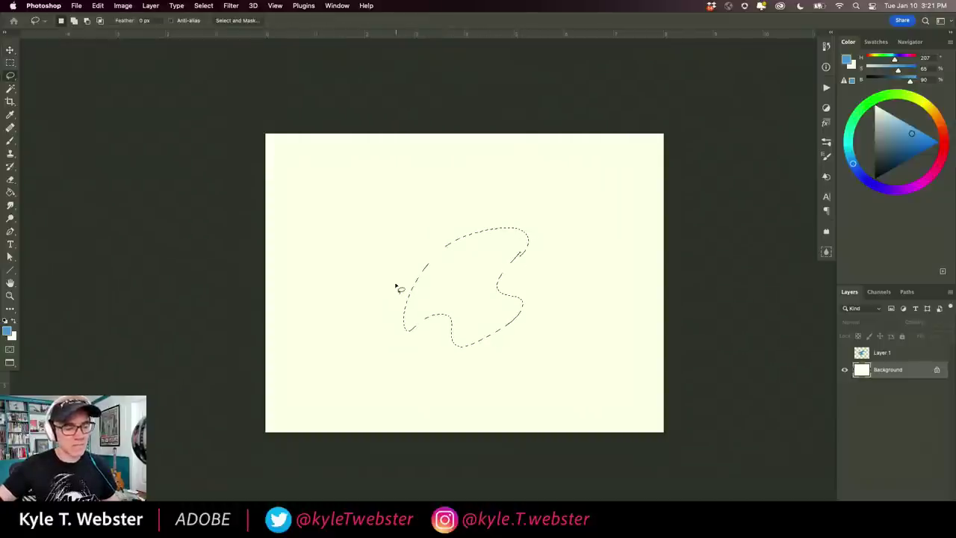
key("alt+BackSpace")
key("super+d")
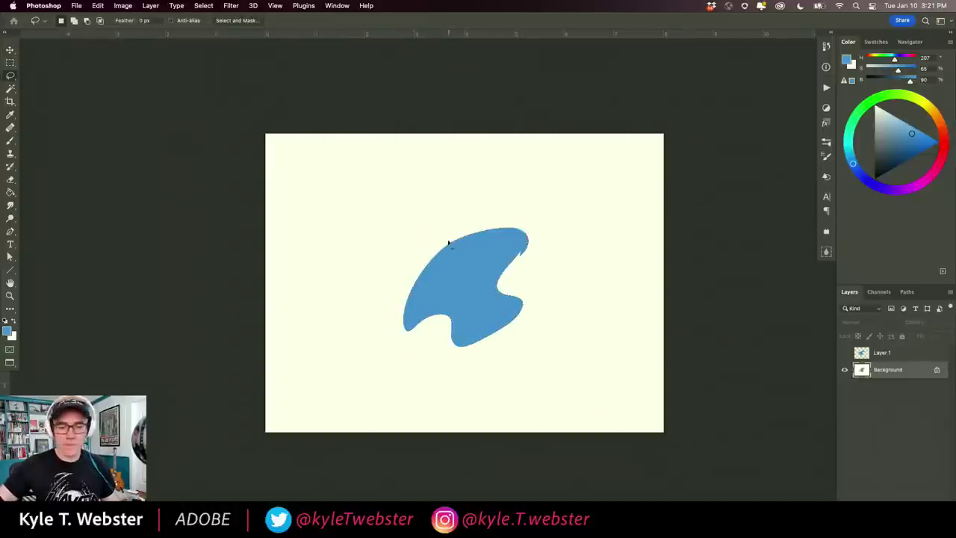
Step: Select a small area at the shape's top-left, open the Fill dialog, cancel it, and deselect
mouse_move(448, 225)
left_mouse_down()
mouse_move(431, 244)
mouse_move(451, 224)
left_mouse_up()
key("shift+BackSpace")
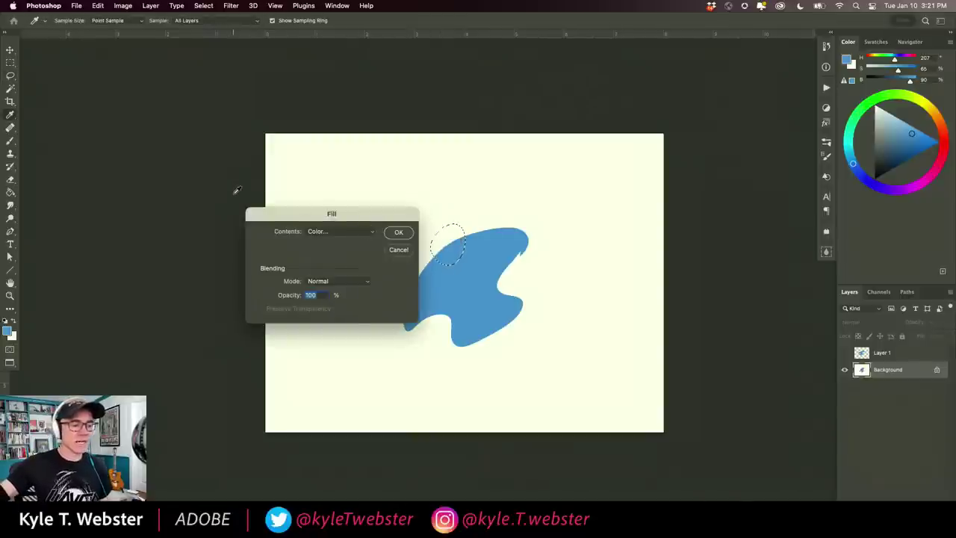
left_click_drag(284, 211, 277, 193)
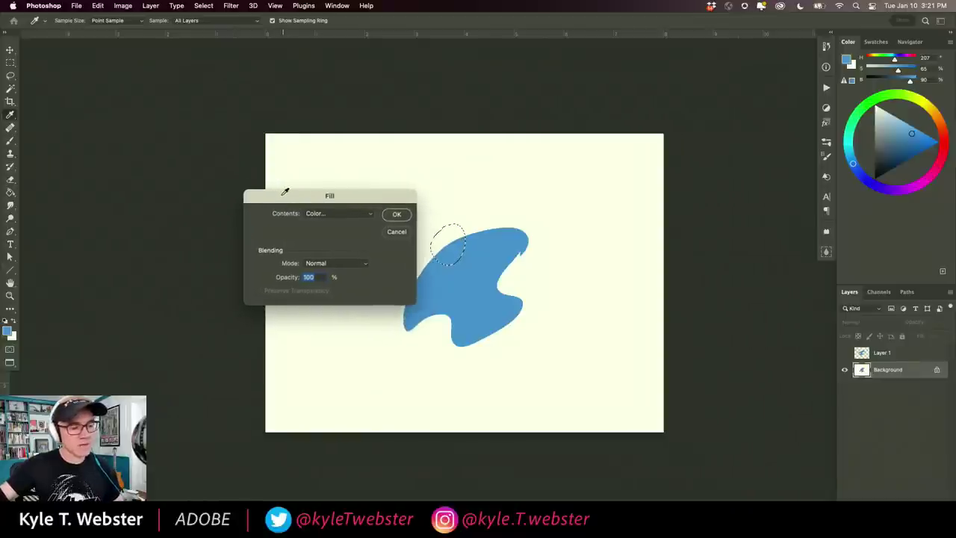
left_click(391, 232)
left_click(278, 278)
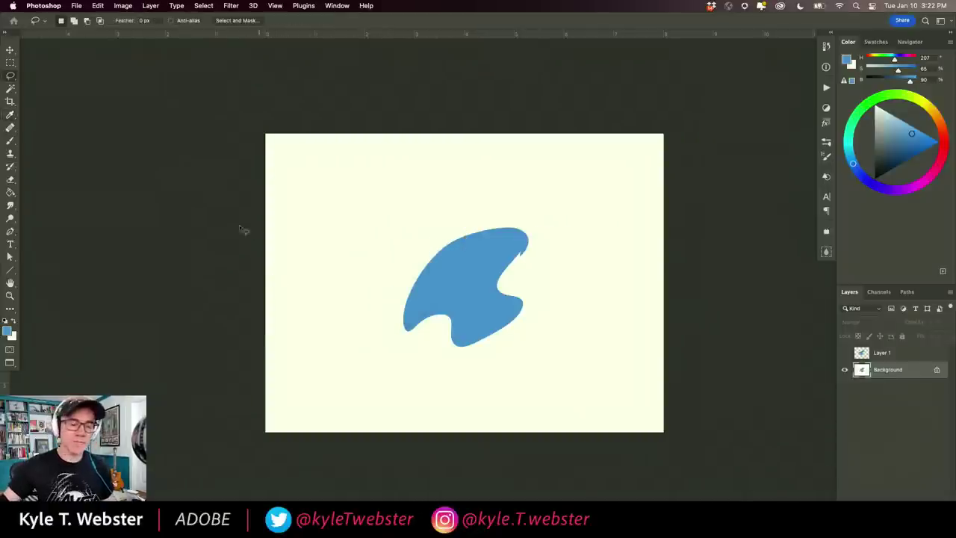
Step: Undo the Background's blue fill, then make Layer 1 visible and active
key("super+equal")
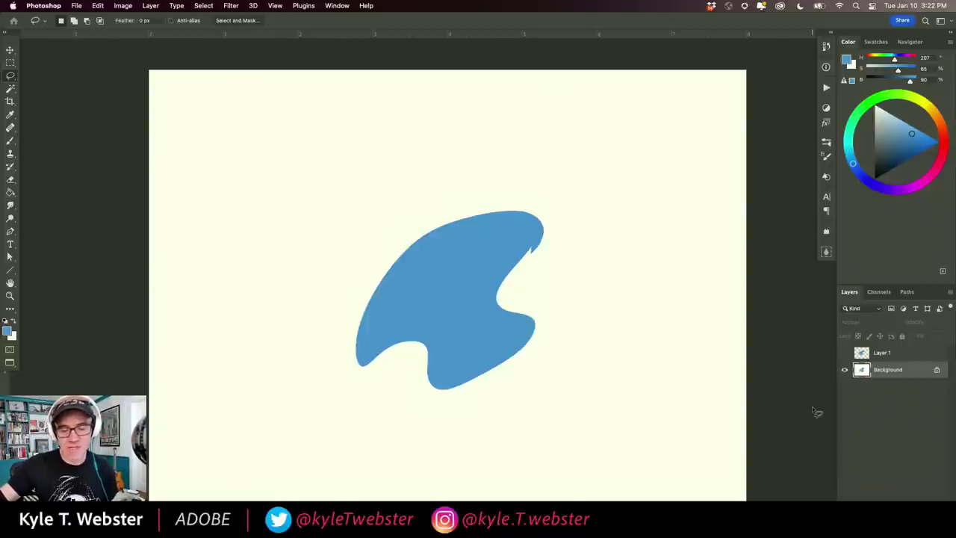
key("super+z")
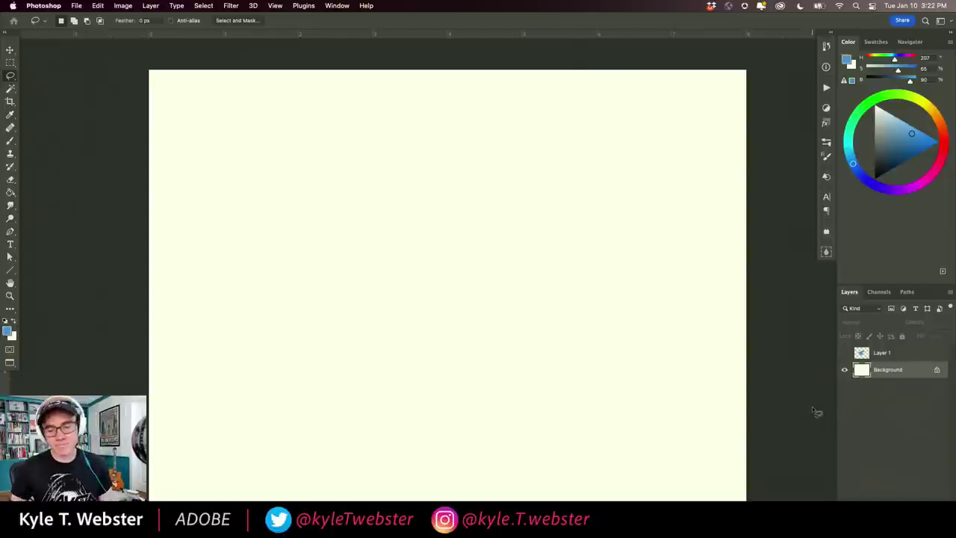
left_click(845, 351)
left_click(862, 352)
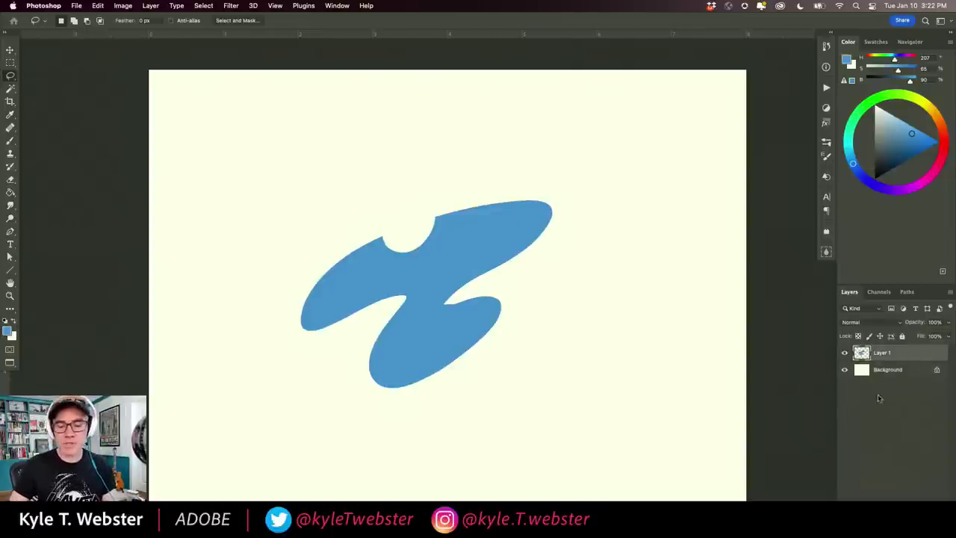
scroll(522, 305, "down", 1)
Step: Nudge the blue shape down-right, then draw Frame 1 and drag it to the canvas's left
key("v")
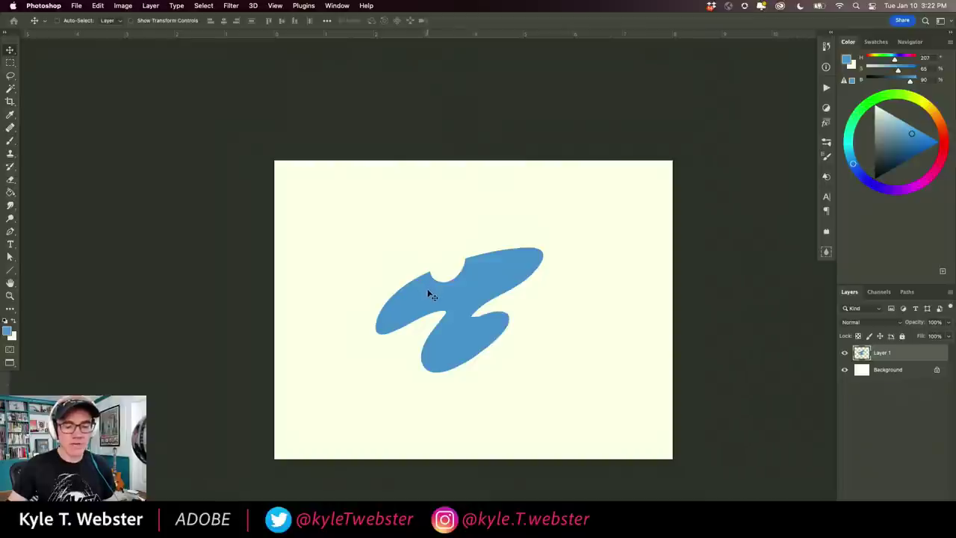
mouse_move(441, 290)
left_mouse_down()
mouse_move(408, 296)
mouse_move(534, 299)
mouse_move(466, 319)
mouse_move(437, 293)
mouse_move(425, 296)
mouse_move(485, 268)
mouse_move(463, 286)
left_mouse_up()
key("k")
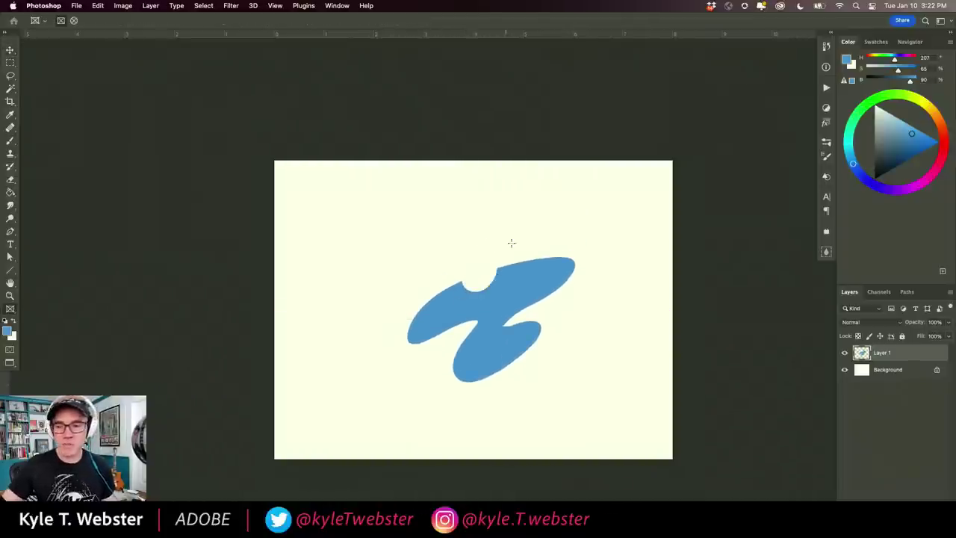
left_click_drag(536, 239, 589, 309)
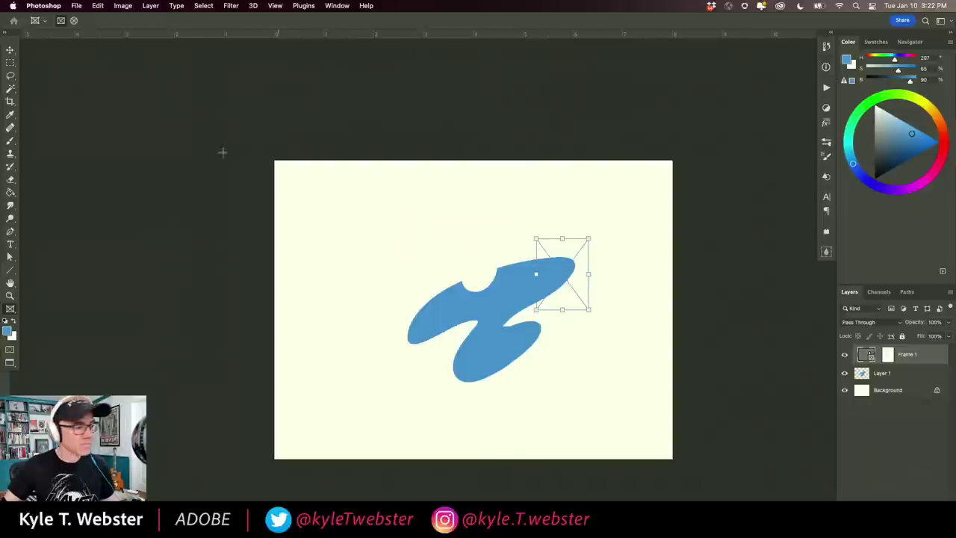
left_click(10, 50)
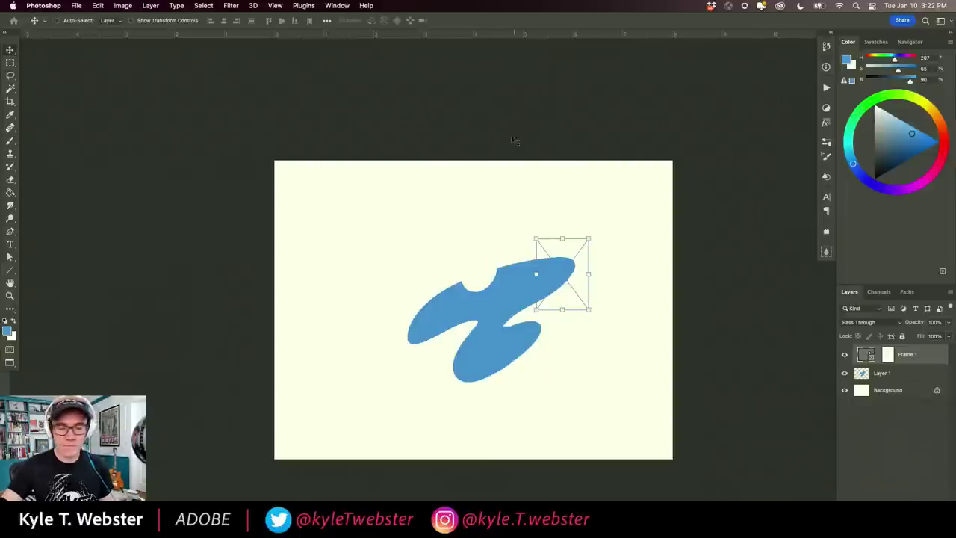
left_click_drag(561, 266, 174, 274)
Step: Move the blue shape's upper-right tip to the upper left on Layer 1, then delete Frame 1
key("l")
mouse_move(552, 236)
left_mouse_down()
mouse_move(543, 299)
mouse_move(575, 238)
left_mouse_up()
key("v")
left_click_drag(549, 271, 583, 226)
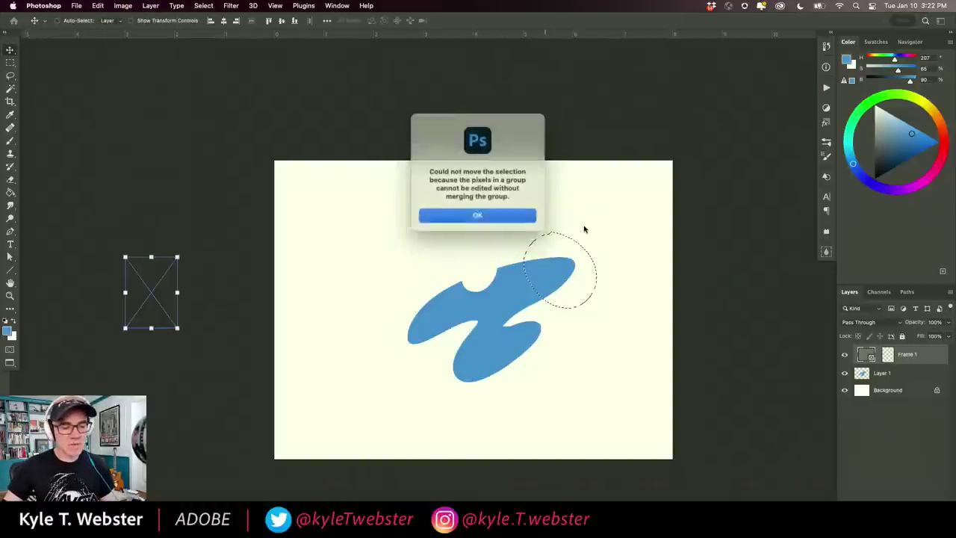
left_click(478, 213)
left_click(862, 373)
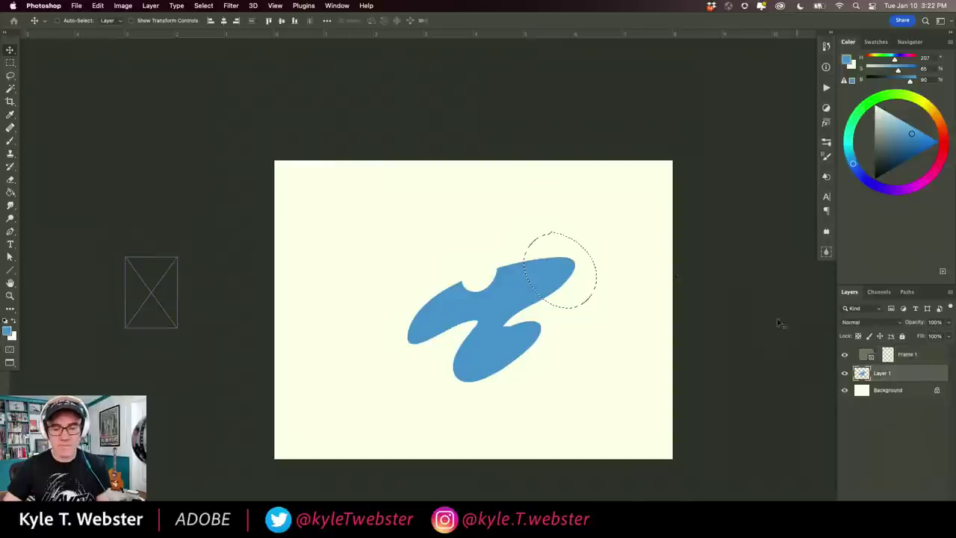
mouse_move(557, 269)
left_mouse_down()
mouse_move(485, 209)
mouse_move(587, 240)
mouse_move(410, 221)
left_mouse_up()
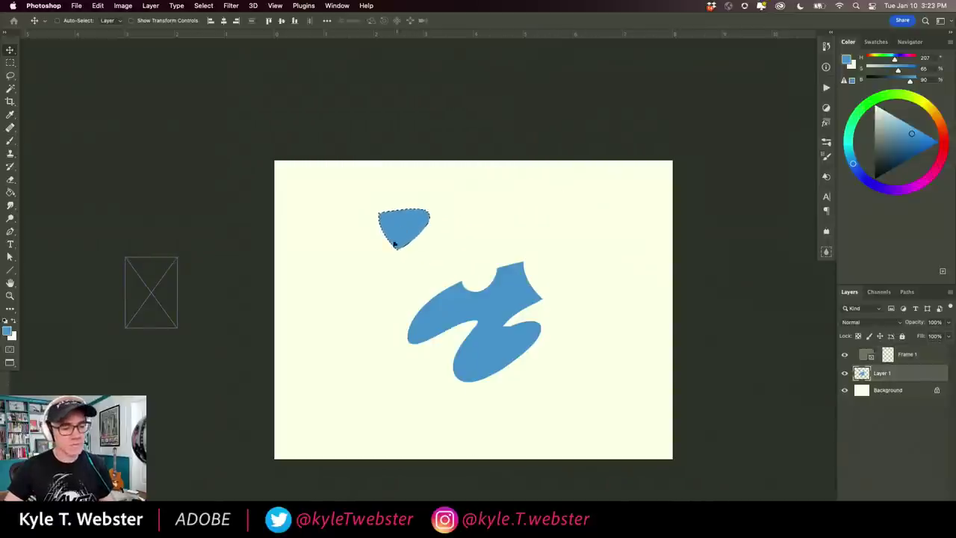
key("super+d")
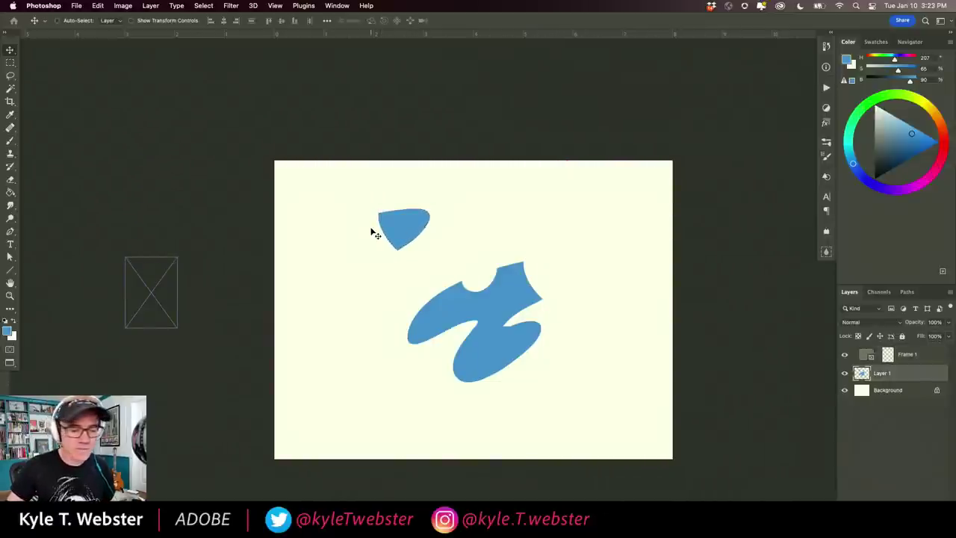
left_click(863, 355)
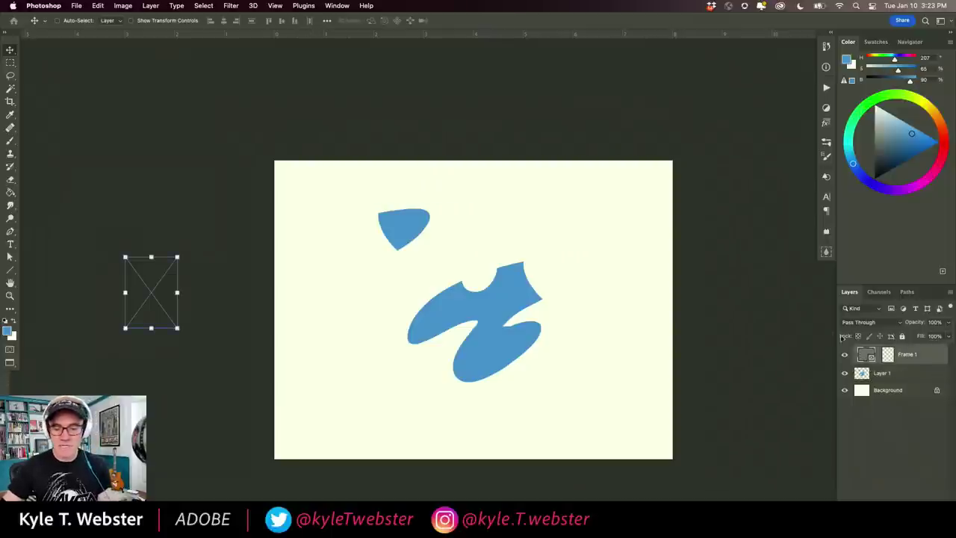
key("Delete")
Step: Show and select Layer 1, then select all and delete its blue shapes
key("l")
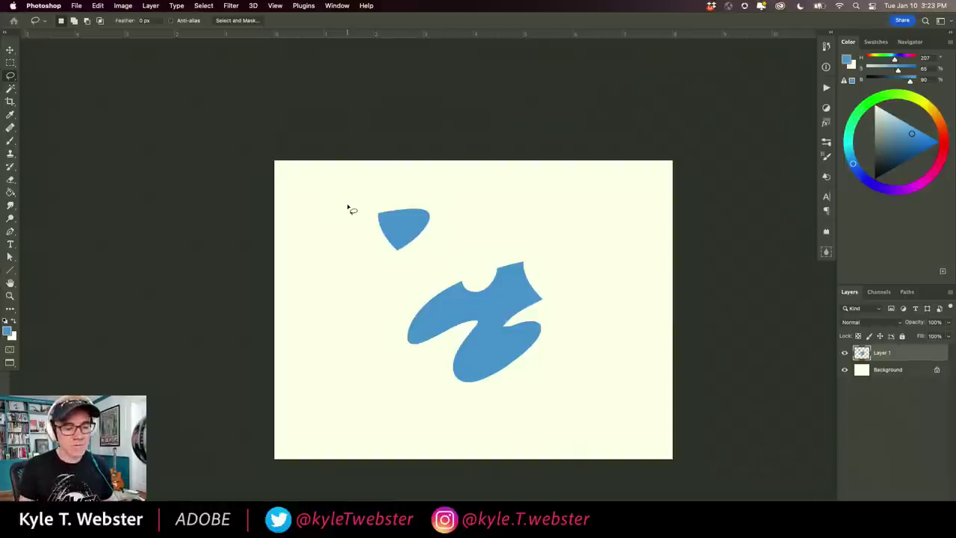
left_click(859, 371)
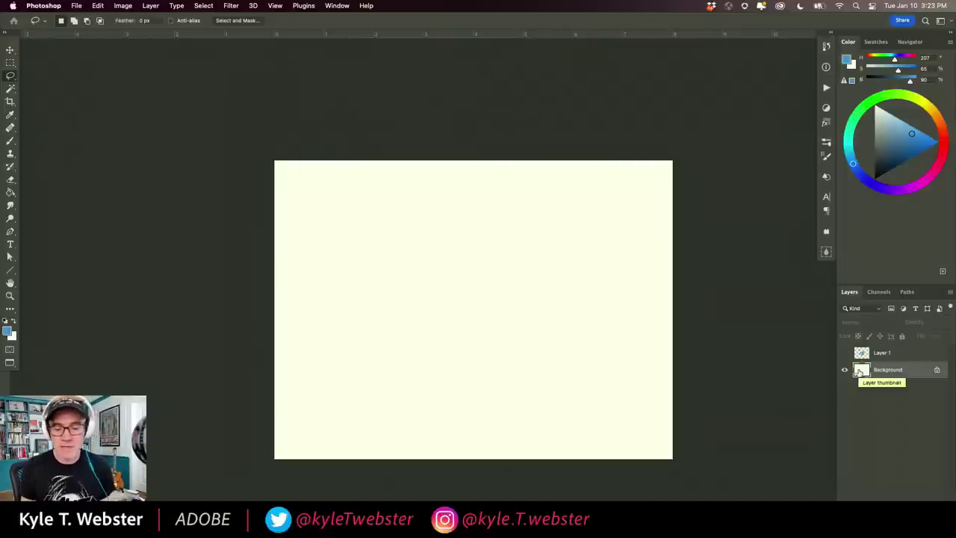
left_click(845, 353)
left_click(860, 354)
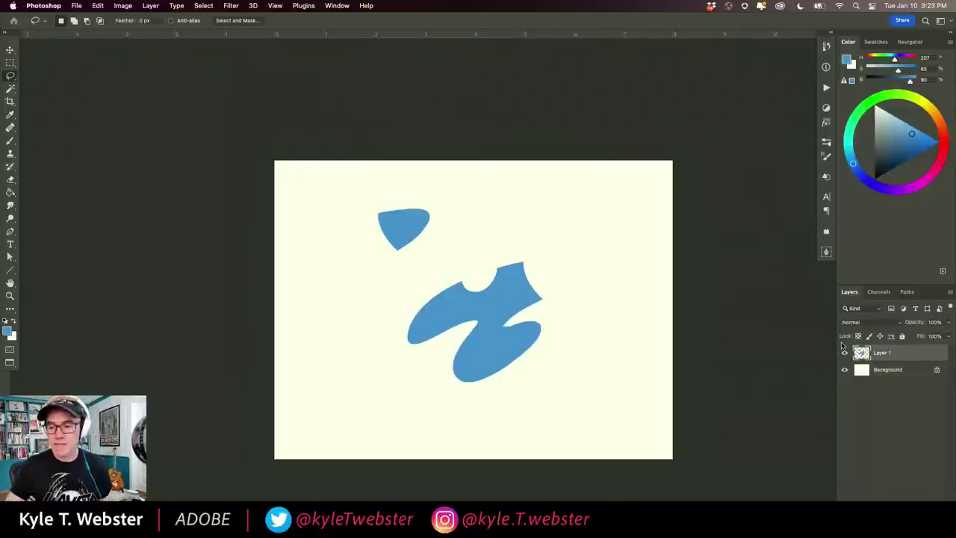
key("super+a")
key("Delete")
Step: Switch to the Brush tool and clear the full-canvas selection
key("b")
key("super+d")
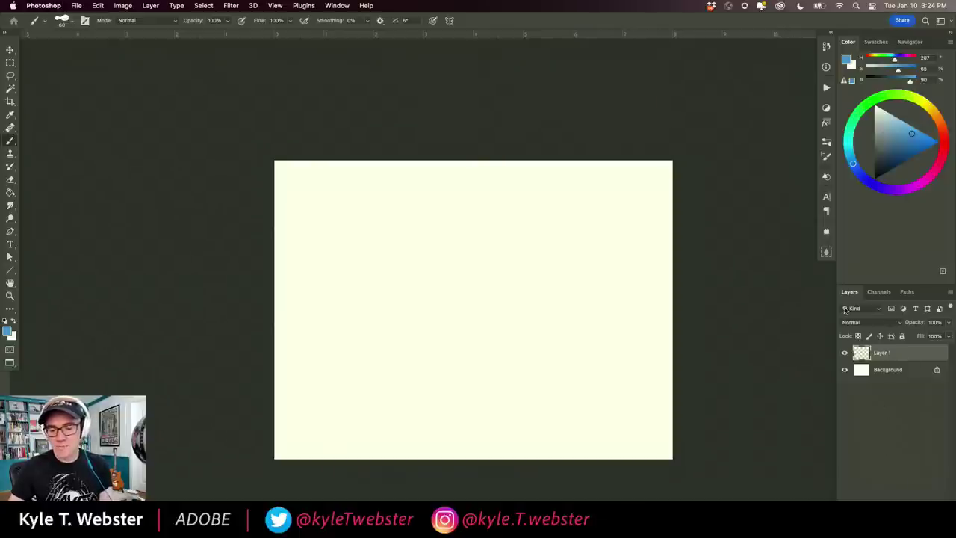
Step: Float the Layers panel, add Layers 2 through 8, and brush a small dark mark near centre
left_click_drag(849, 292, 665, 84)
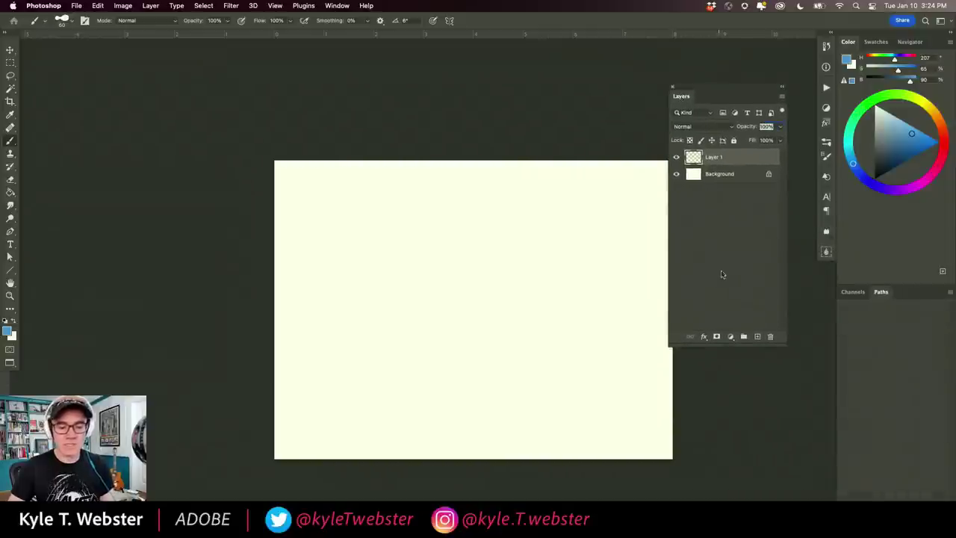
left_click(757, 337)
left_click(756, 336)
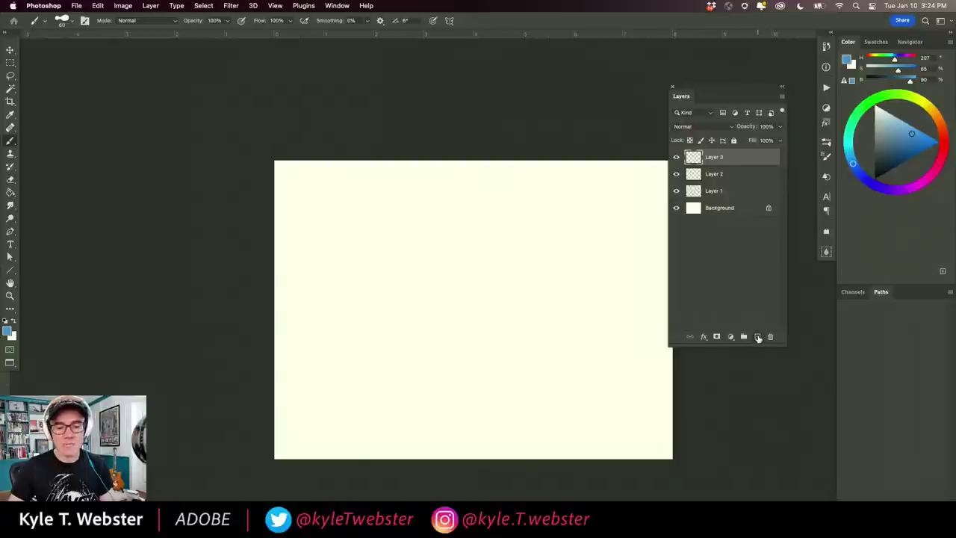
left_click(757, 336)
left_click(758, 337)
left_click(757, 337)
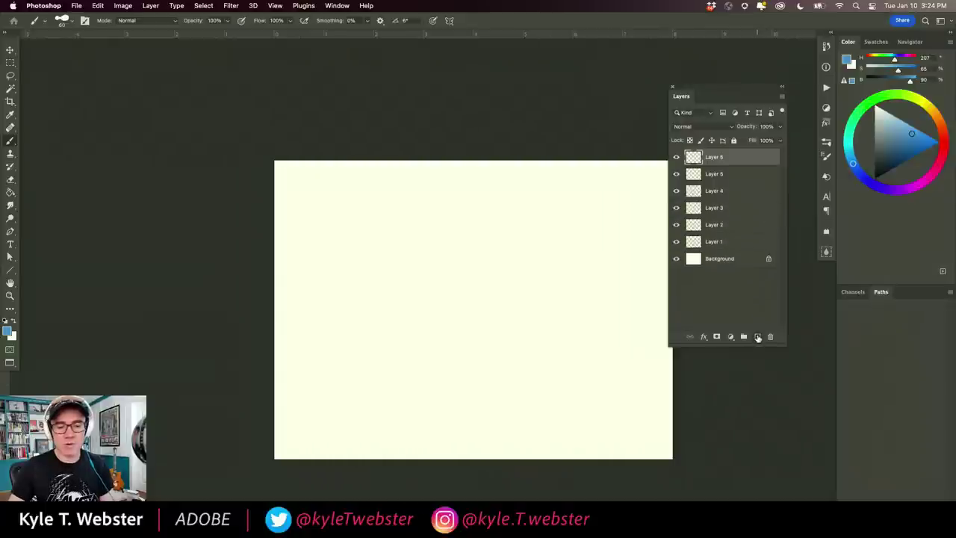
left_click(757, 337)
left_click(757, 337)
left_click_drag(504, 266, 512, 266)
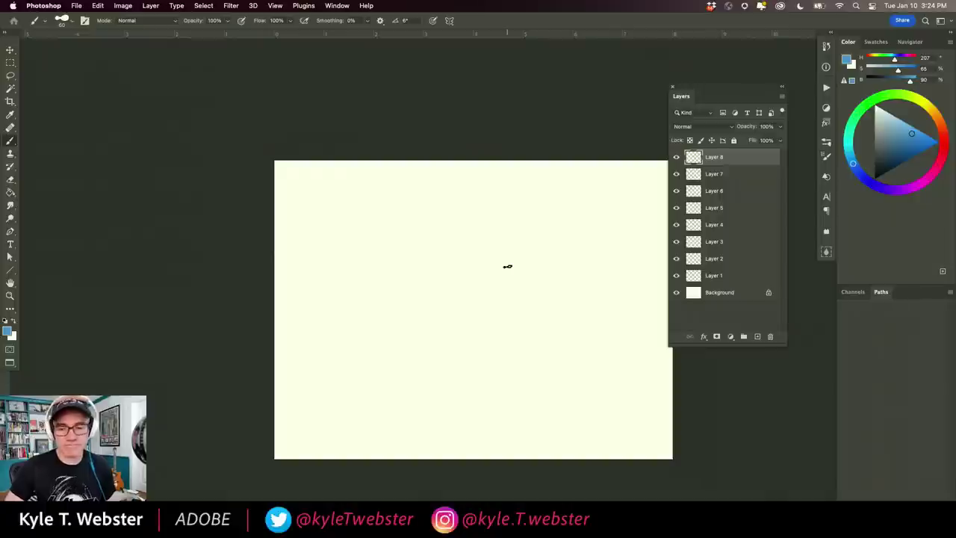
Step: Undo the test mark and Layers 2–8, then dock the Layers panel back on the right
key("super+z")
key("super+z")
key("super+z")
key("super+z")
key("super+z")
key("super+z")
key("super+z")
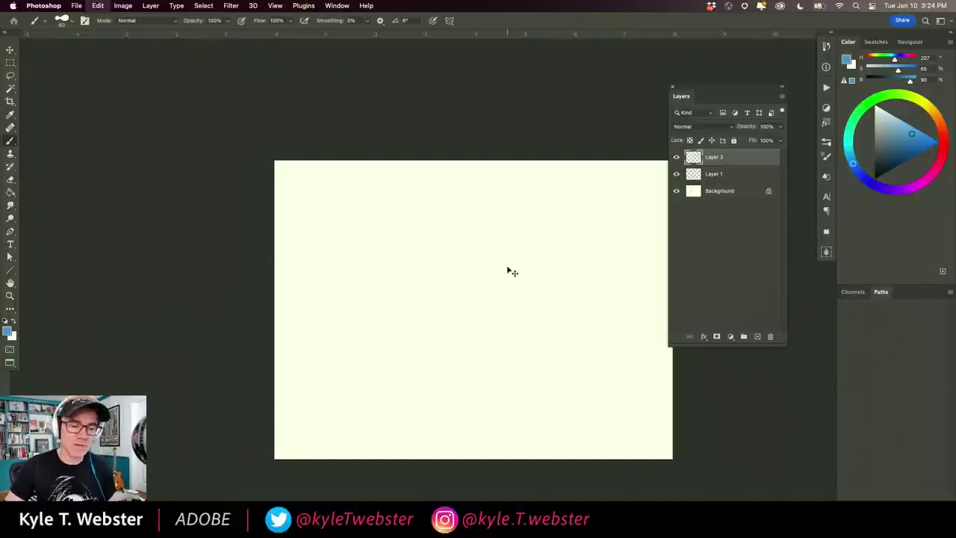
key("super+z")
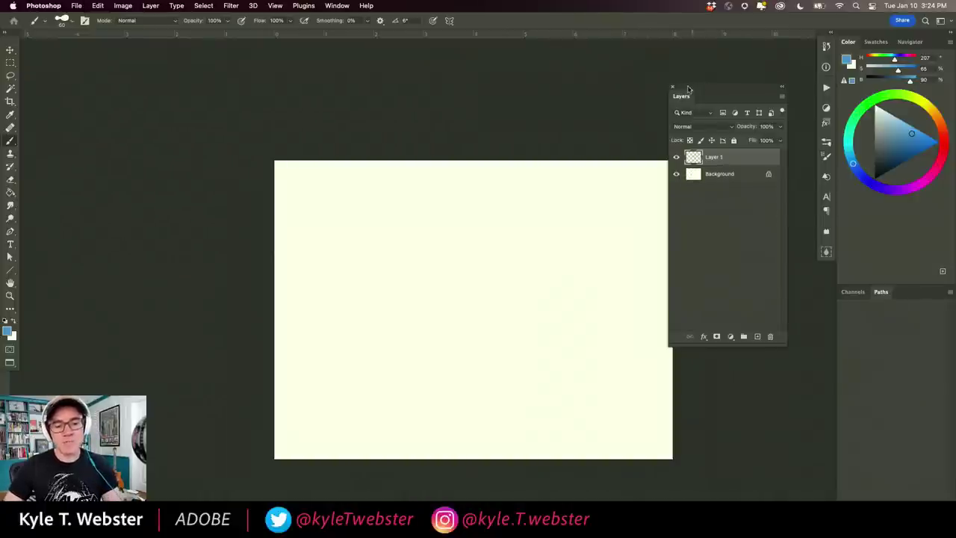
left_click_drag(680, 96, 846, 297)
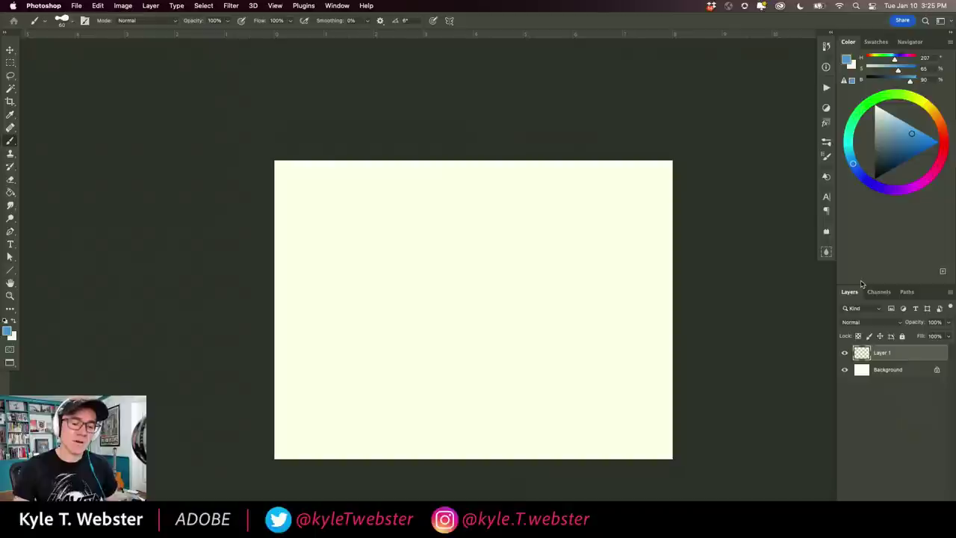
Step: Create a new empty Layer 2, then make Layer 1 the active layer
left_click_drag(358, 301, 354, 267)
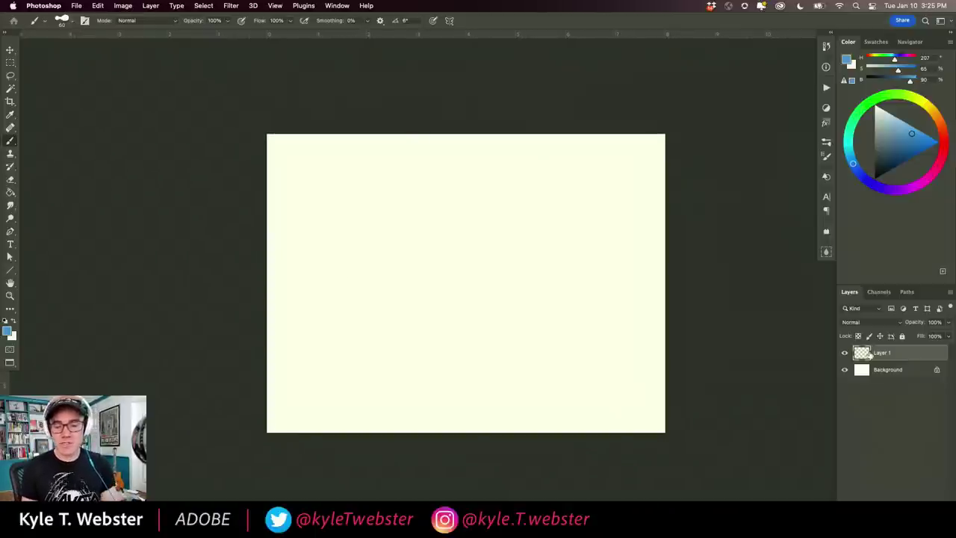
key("super+shift+alt+n")
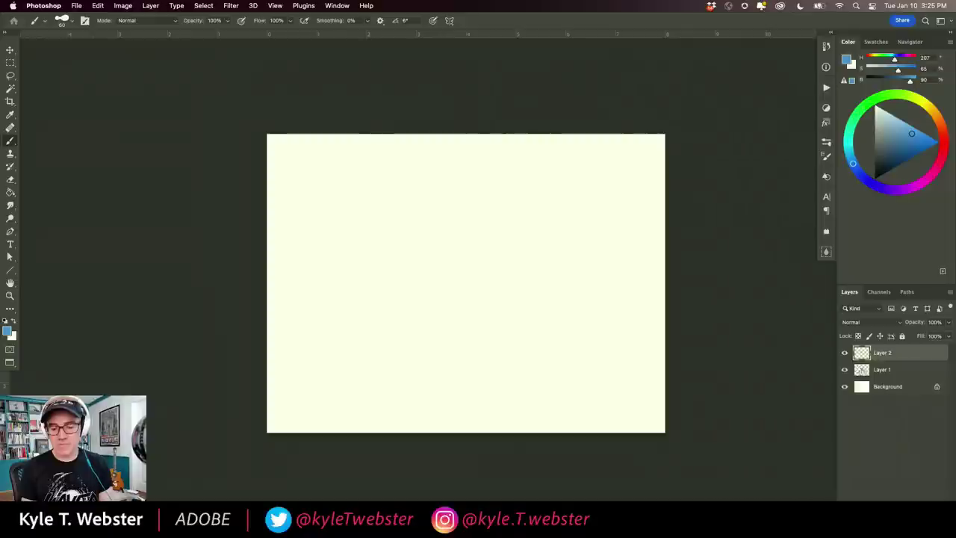
left_click(863, 369)
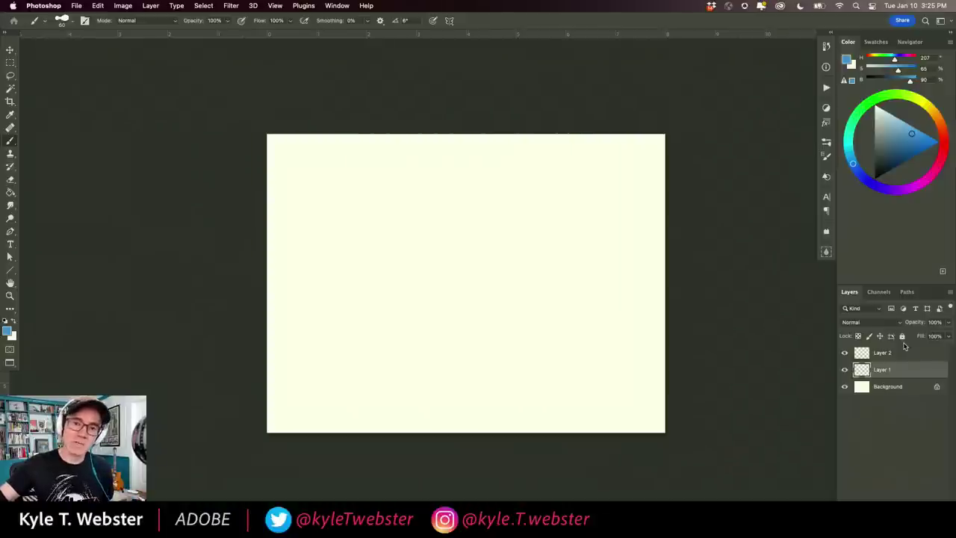
Step: Fill Layer 1 with the blue foreground colour, then refill it with the background colour
key("alt+BackSpace")
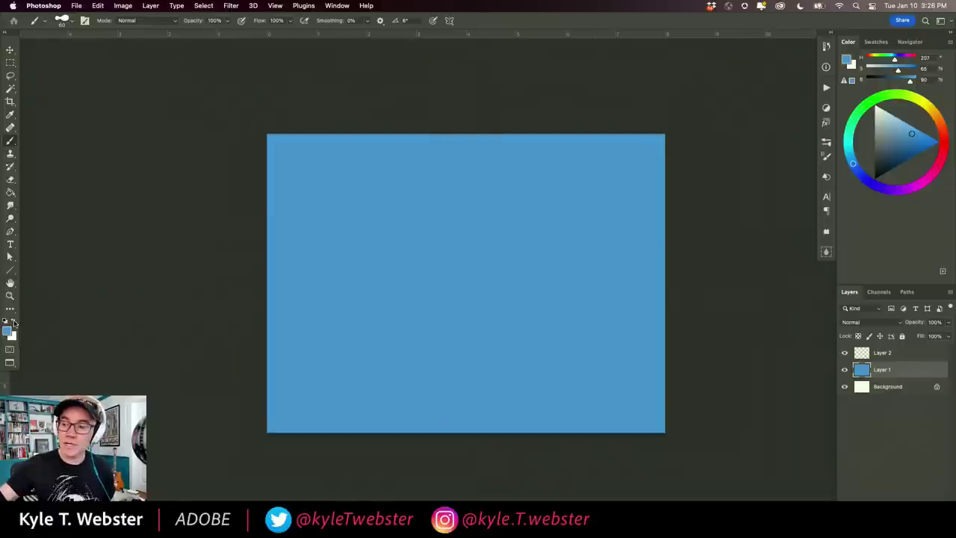
key("super+BackSpace")
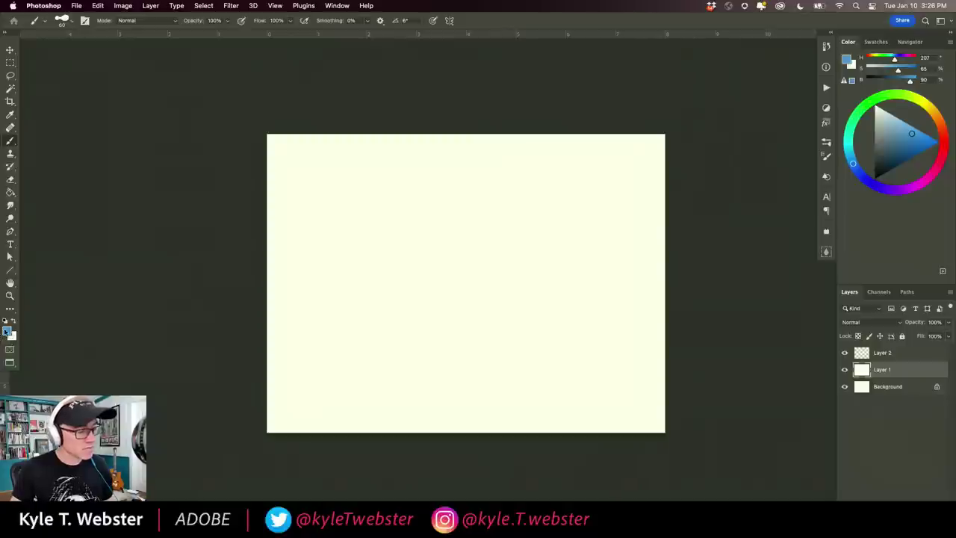
Step: Swap foreground and background colours three times, then restore default black and white
key("x")
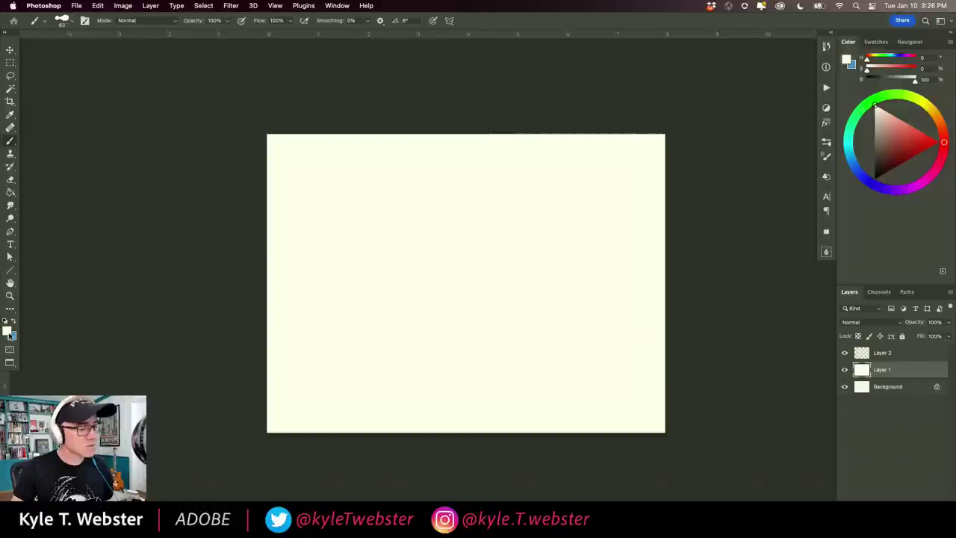
key("x")
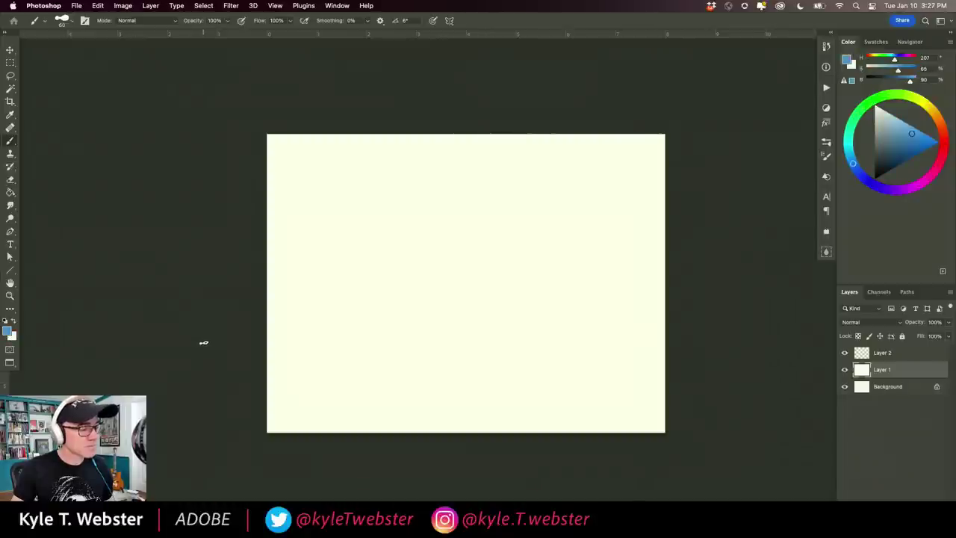
key("x")
key("x")
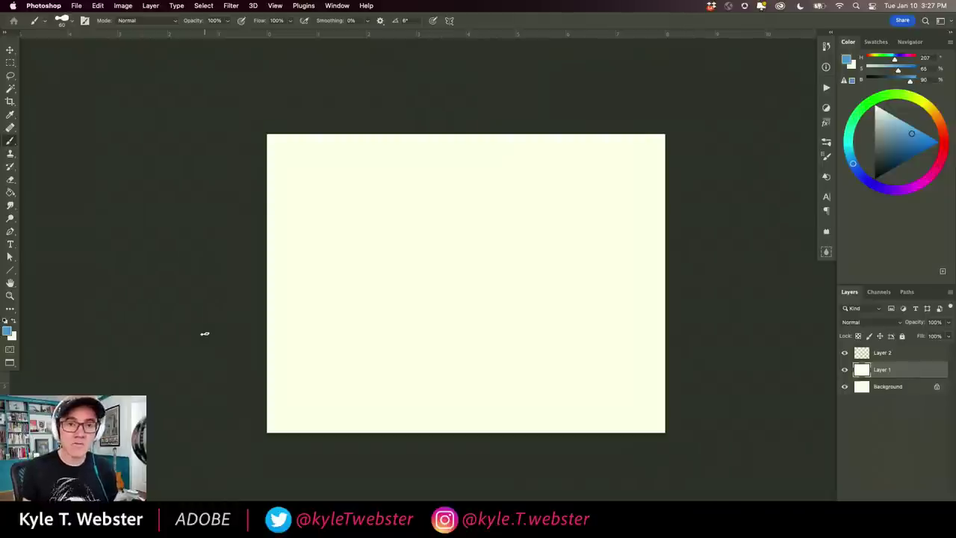
left_click(6, 321)
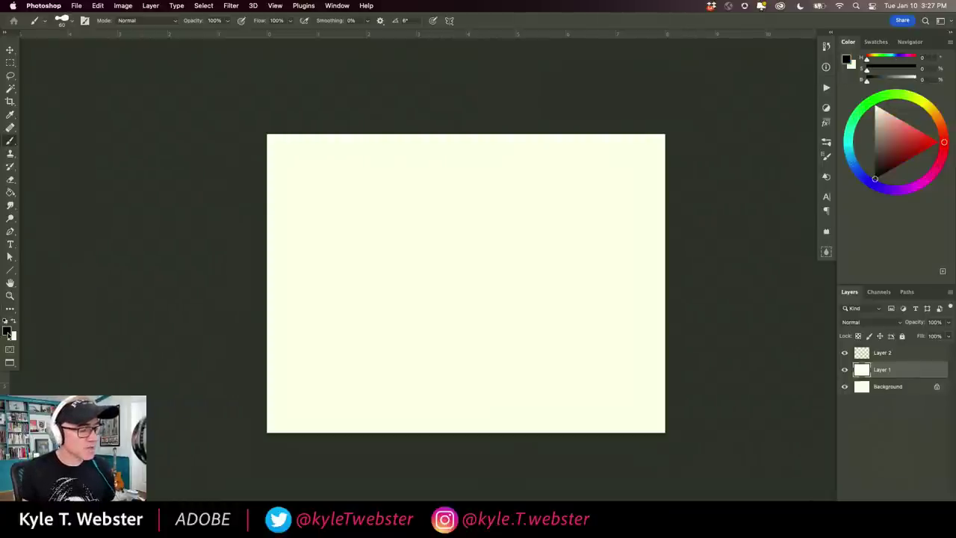
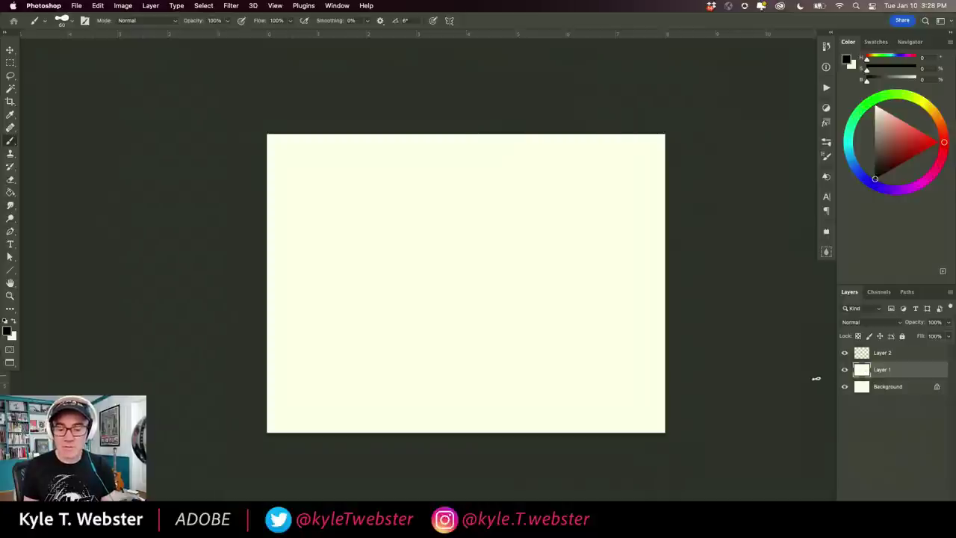
Step: Rename Layer 2 in the Layers panel to 'shape'
left_click(863, 356)
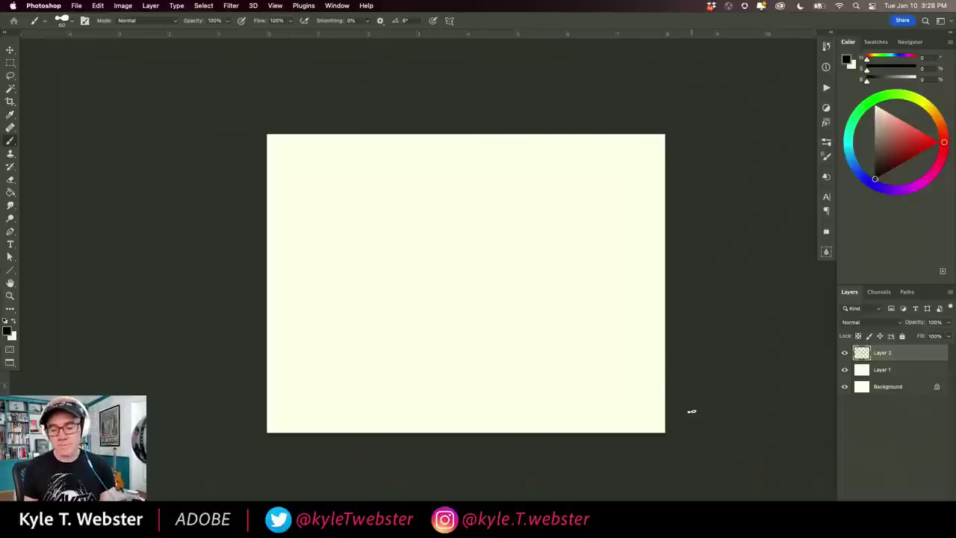
double_click(883, 352)
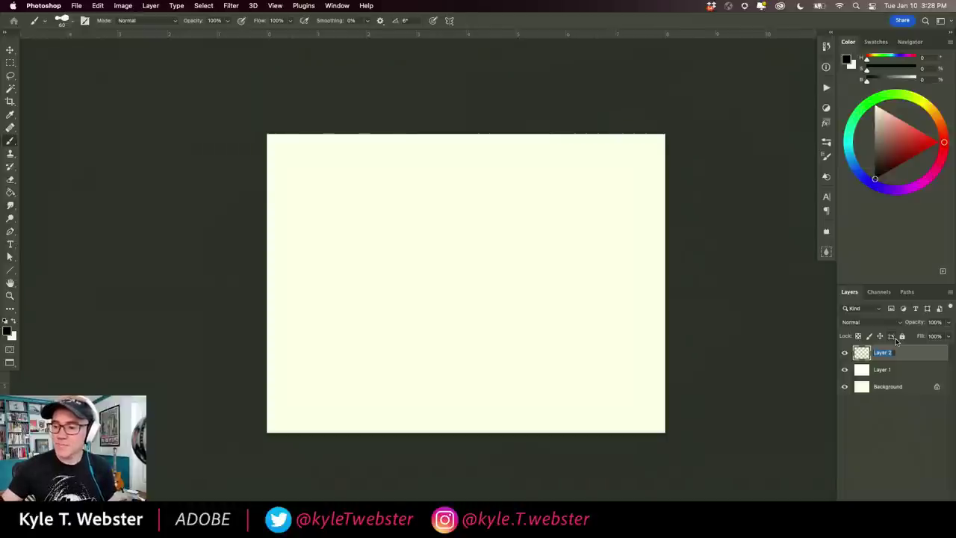
type("shape")
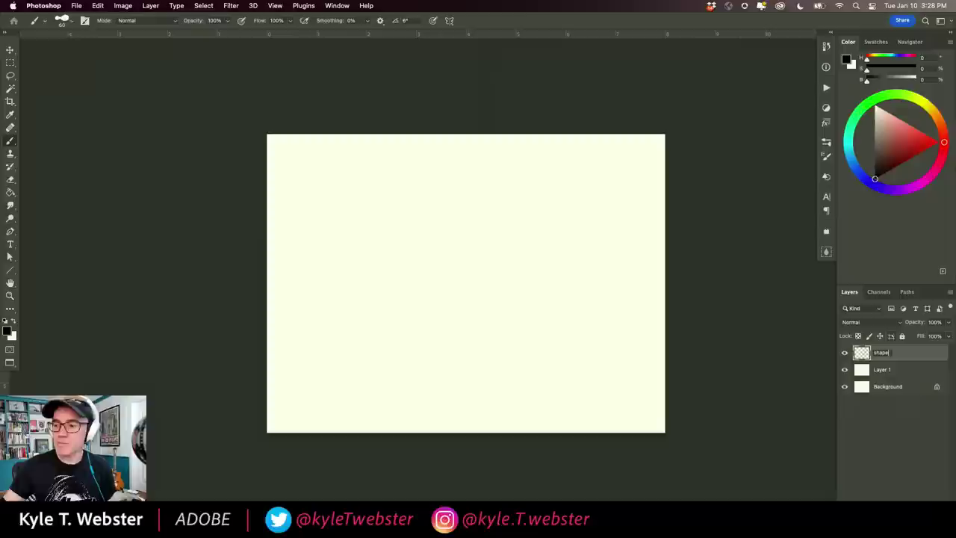
key("Return")
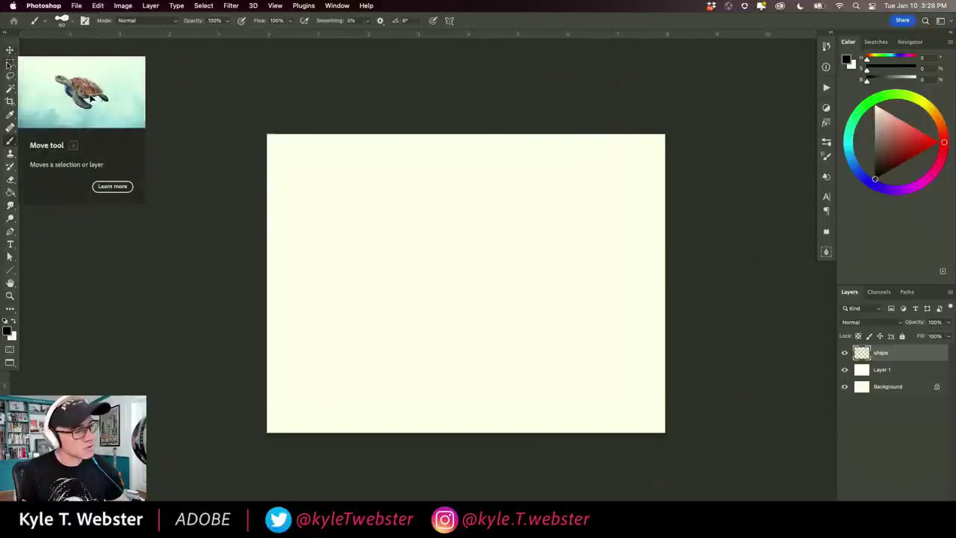
Step: Choose the Rectangular Marquee tool from the toolbar
left_click(10, 63)
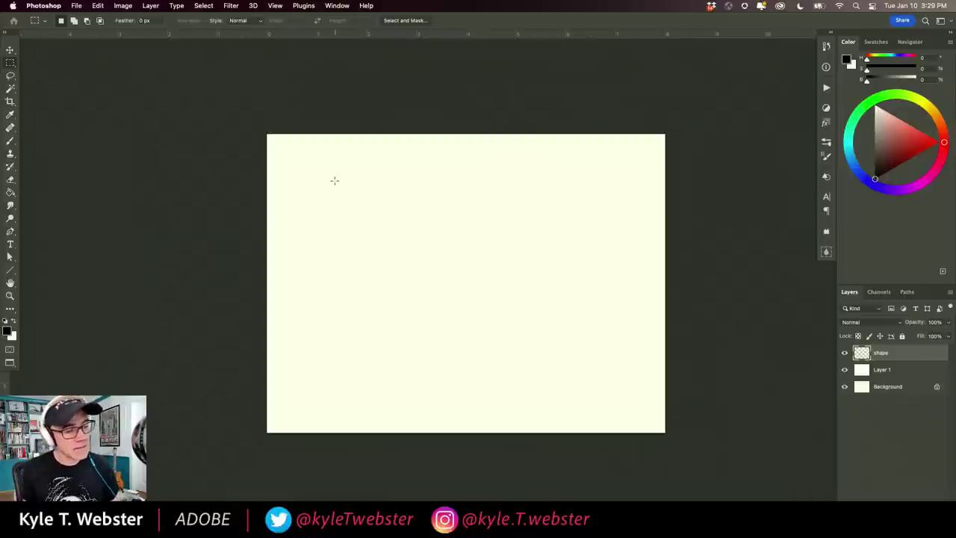
Step: Marquee a large rectangle left of centre, zoom in, and fill it with black
left_click_drag(343, 182, 541, 330)
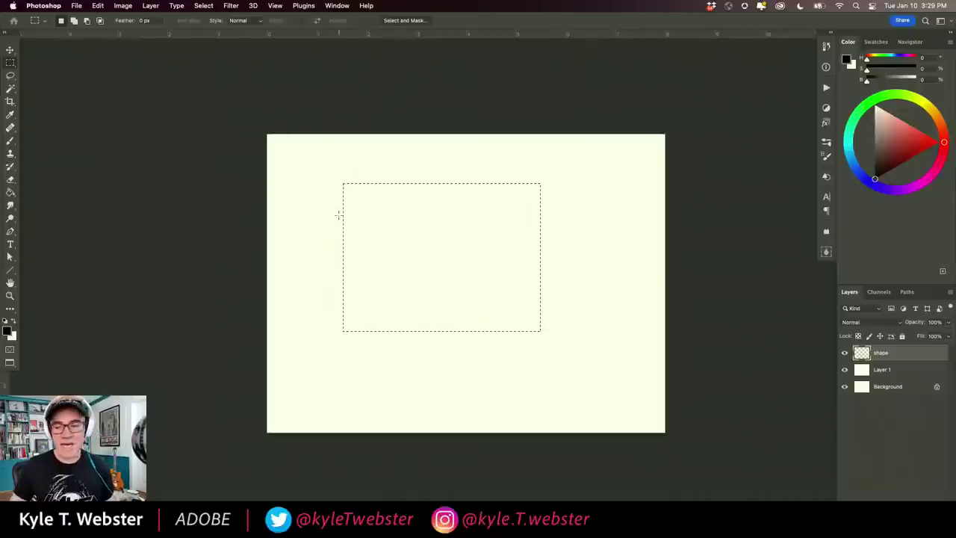
left_click(357, 320)
left_click_drag(356, 321, 312, 331)
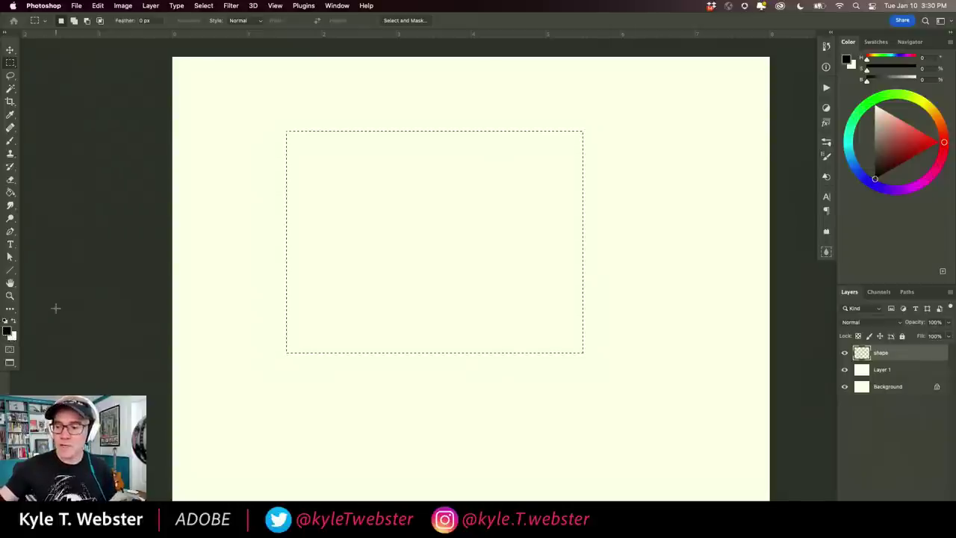
key("alt")
key("alt+BackSpace")
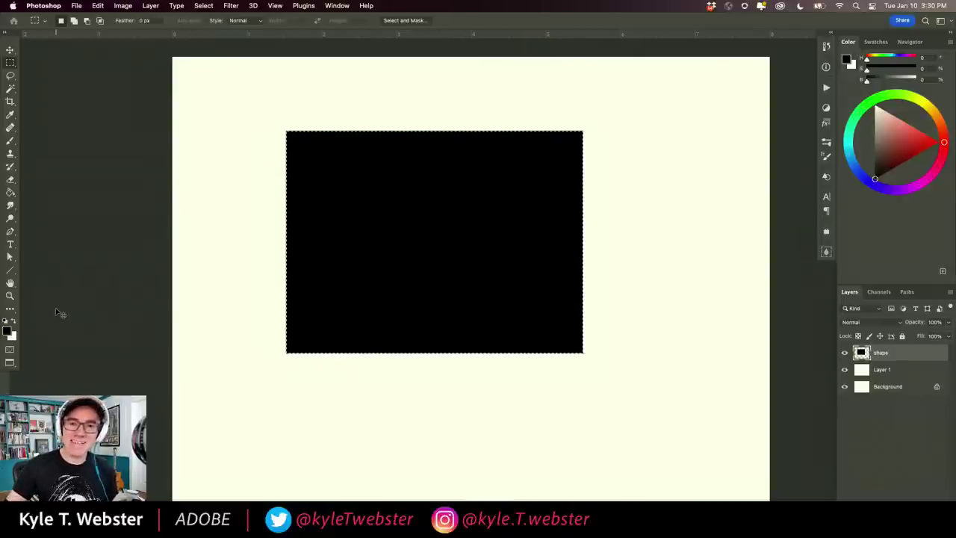
Step: Deselect the black rectangle and check the foreground colour, leaving it black
key("super+d")
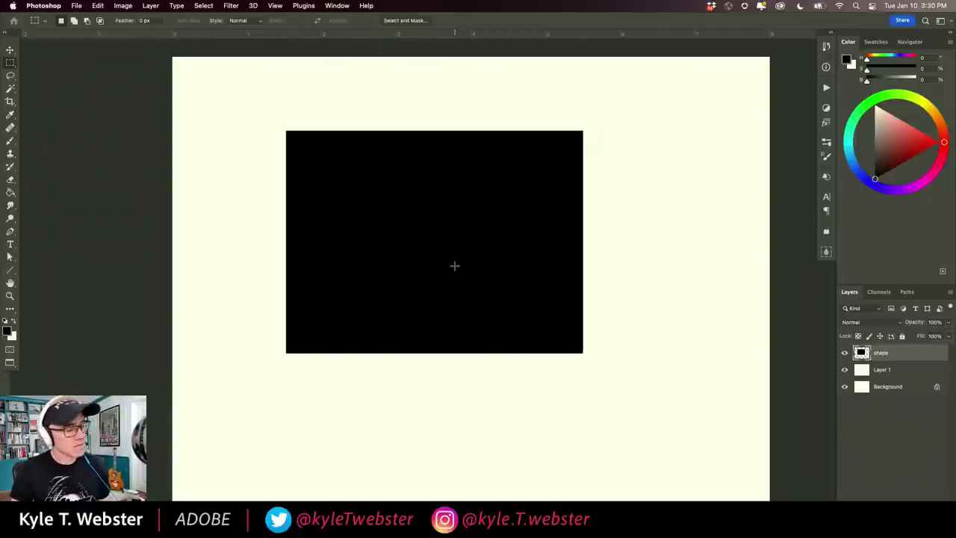
left_click(9, 331)
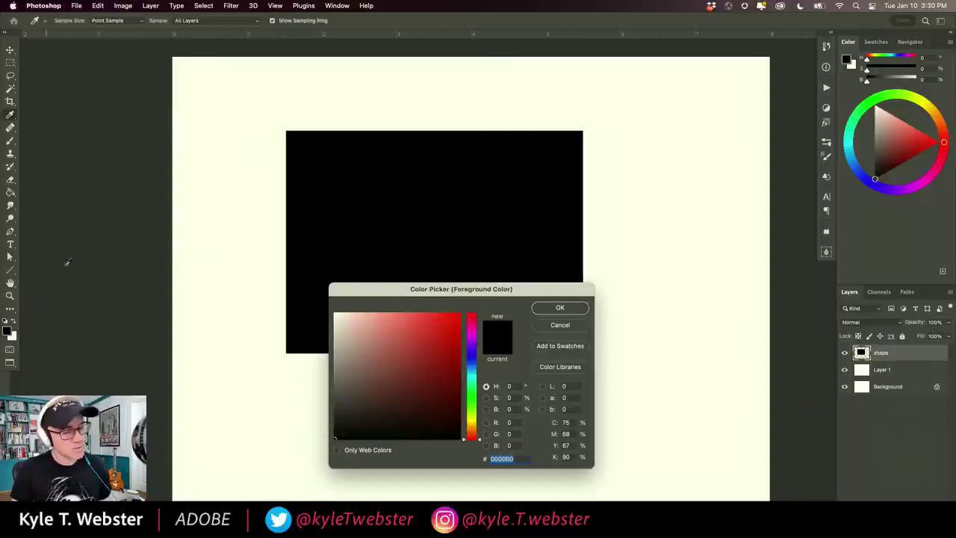
left_click_drag(399, 286, 458, 125)
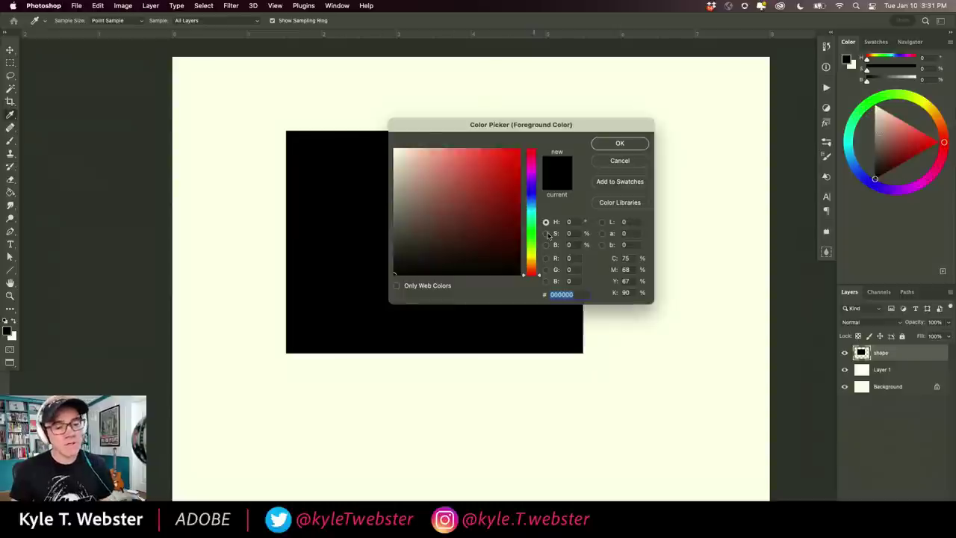
left_click(619, 161)
key("m")
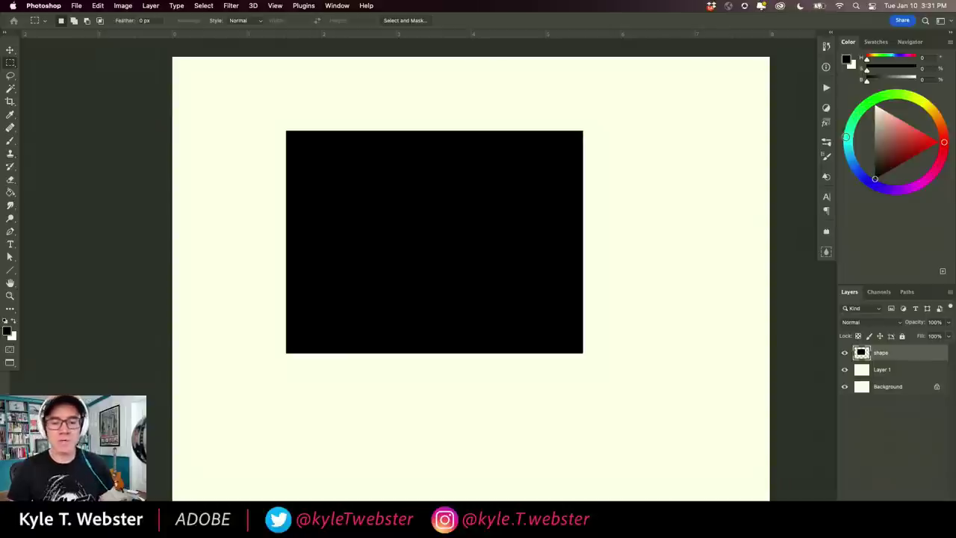
Step: Use the Color panel's wheel to set a muted yellow-green foreground colour
mouse_move(867, 61)
left_mouse_down()
mouse_move(896, 71)
mouse_move(866, 69)
mouse_move(893, 81)
mouse_move(867, 80)
left_mouse_up()
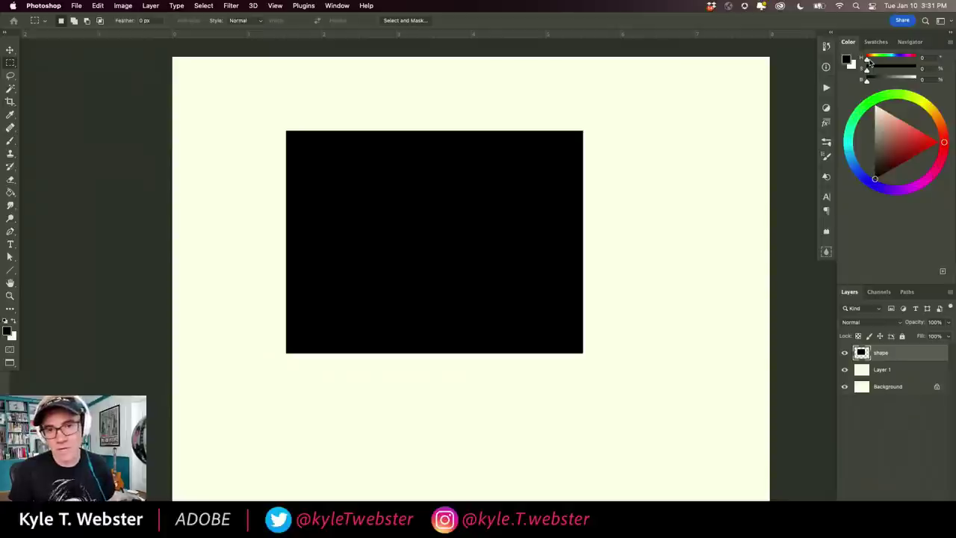
left_click_drag(868, 63, 911, 59)
mouse_move(920, 174)
left_mouse_down()
mouse_move(918, 123)
mouse_move(902, 122)
mouse_move(900, 142)
mouse_move(912, 143)
mouse_move(881, 142)
mouse_move(927, 142)
left_mouse_up()
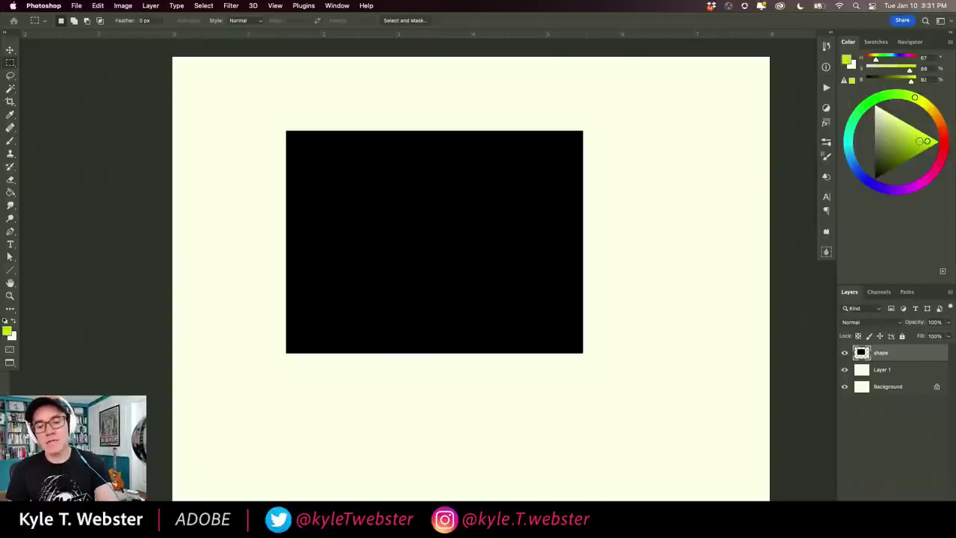
mouse_move(881, 156)
left_mouse_down()
mouse_move(881, 113)
mouse_move(930, 140)
left_mouse_up()
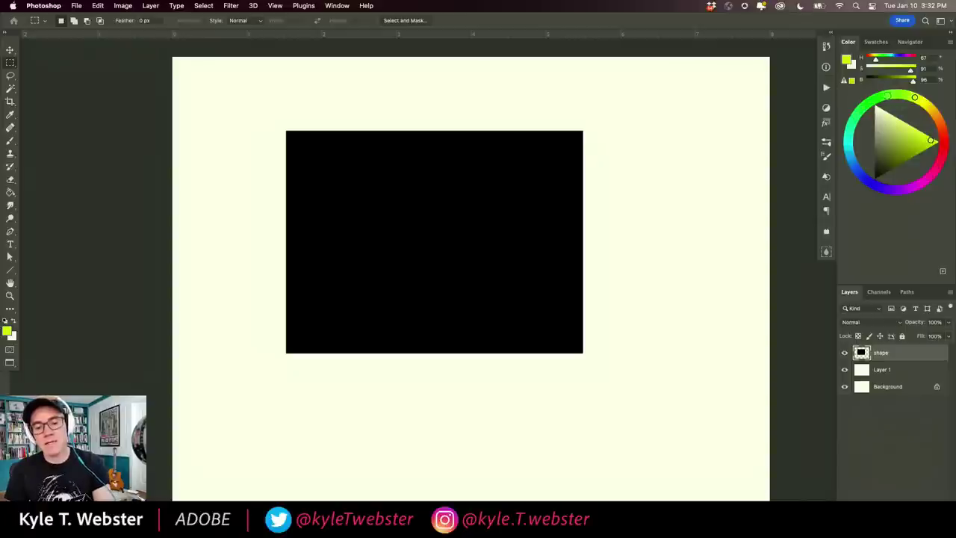
mouse_move(888, 96)
left_mouse_down()
mouse_move(922, 100)
mouse_move(943, 131)
mouse_move(874, 101)
mouse_move(920, 100)
left_mouse_up()
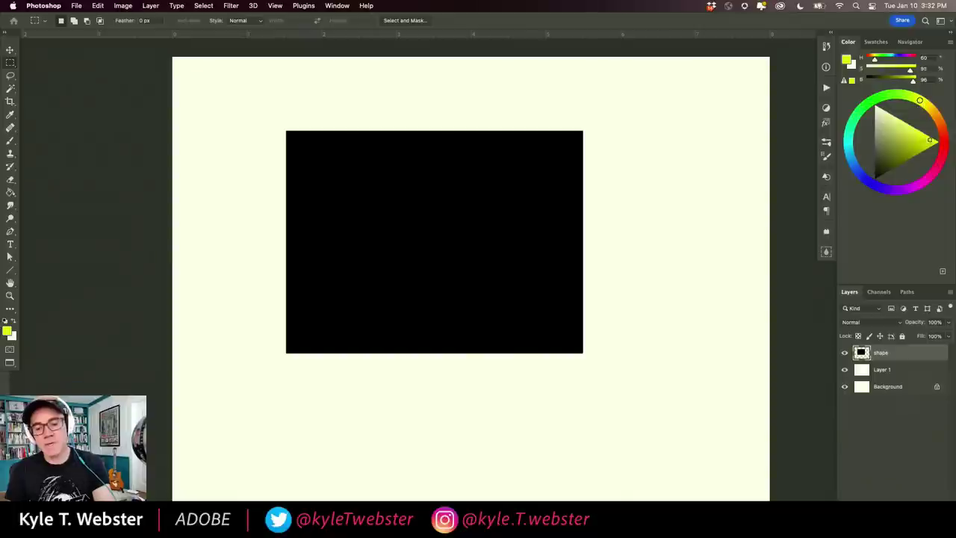
left_click_drag(926, 139, 913, 135)
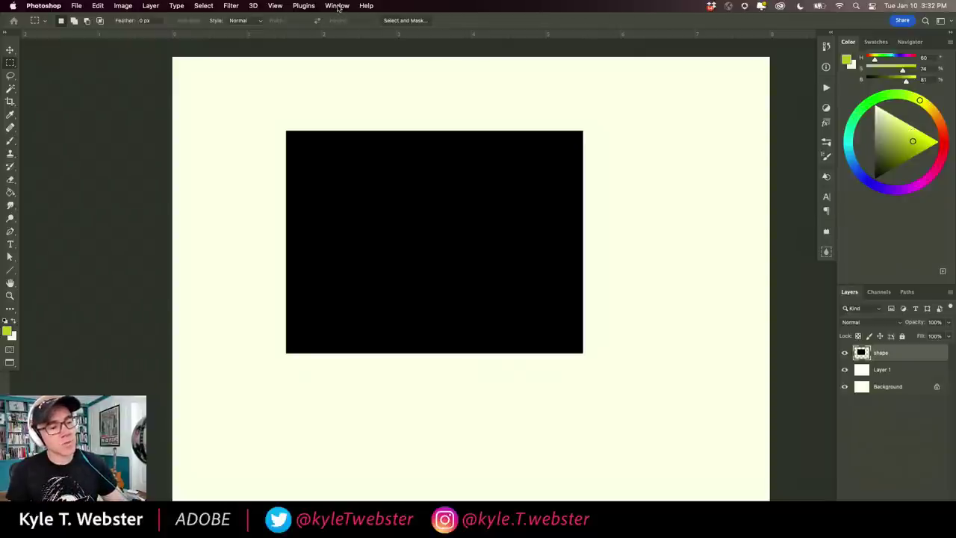
left_click(337, 6)
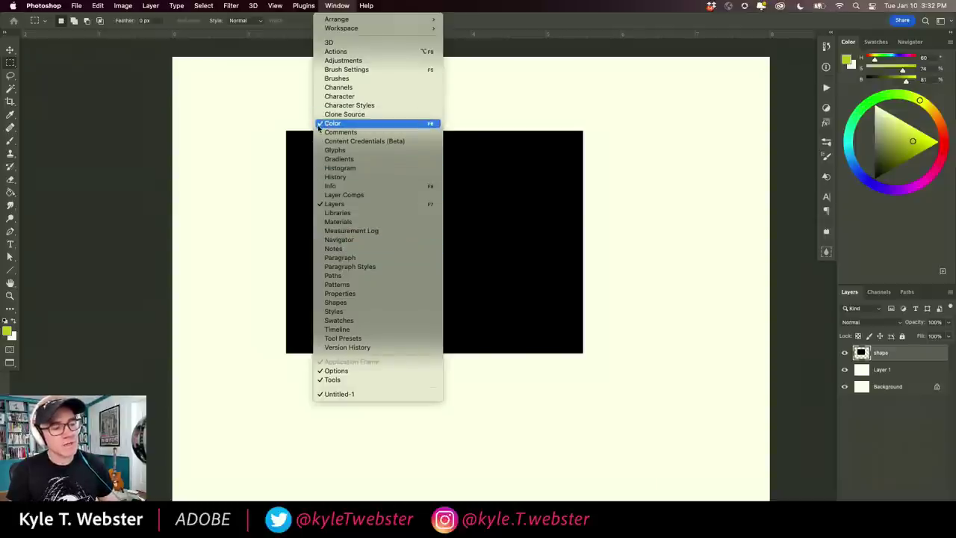
Step: Close the Window menu and open the Color panel's flyout of picker modes
left_click(333, 6)
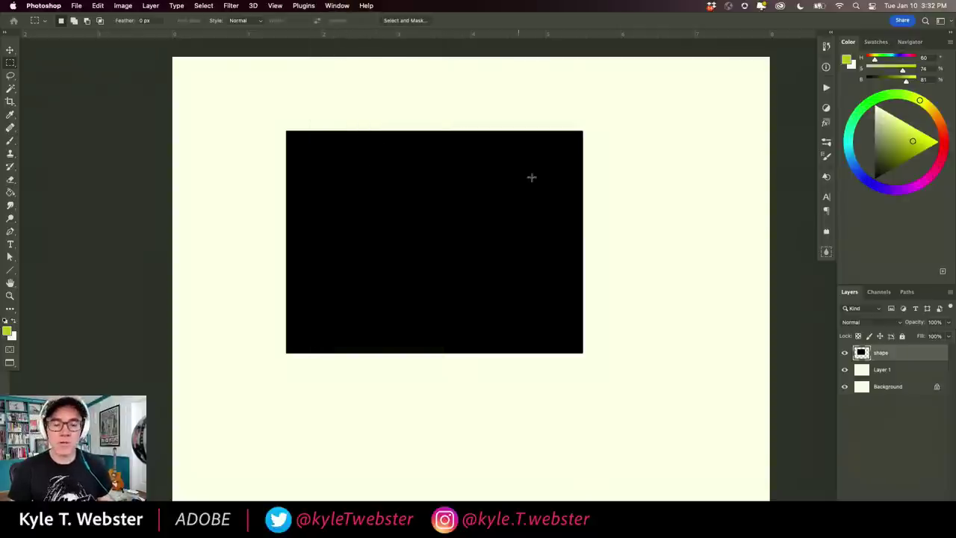
mouse_move(849, 43)
left_mouse_down()
mouse_move(679, 111)
mouse_move(204, 112)
mouse_move(153, 101)
mouse_move(231, 118)
mouse_move(624, 124)
mouse_move(827, 88)
mouse_move(848, 47)
mouse_move(881, 45)
mouse_move(848, 42)
left_mouse_up()
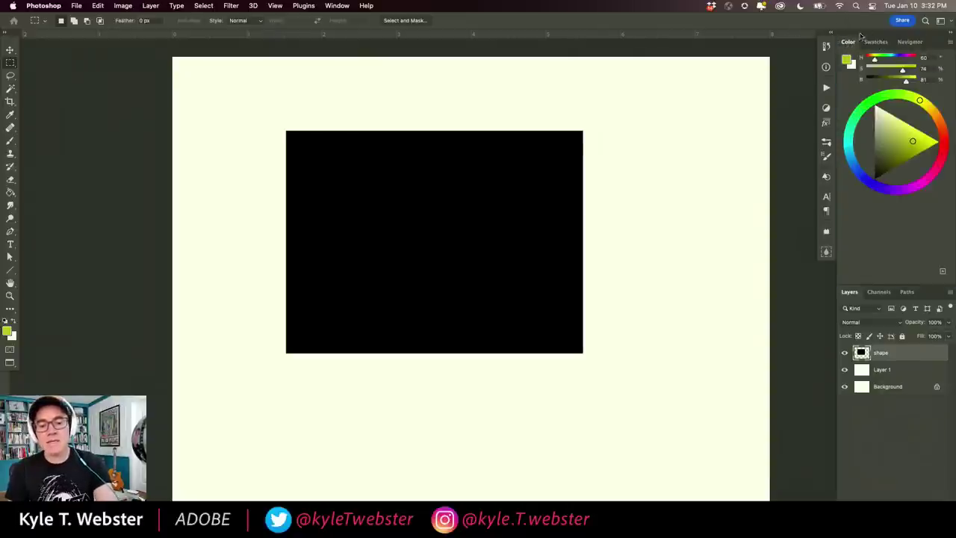
left_click(950, 42)
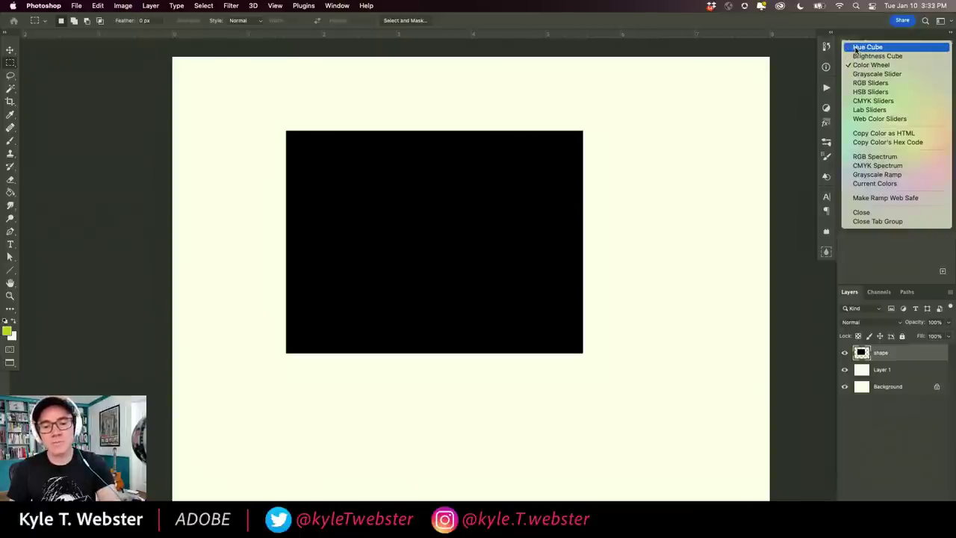
Step: Switch the Color panel to the hue cube picker and shorten the panel
left_click(858, 65)
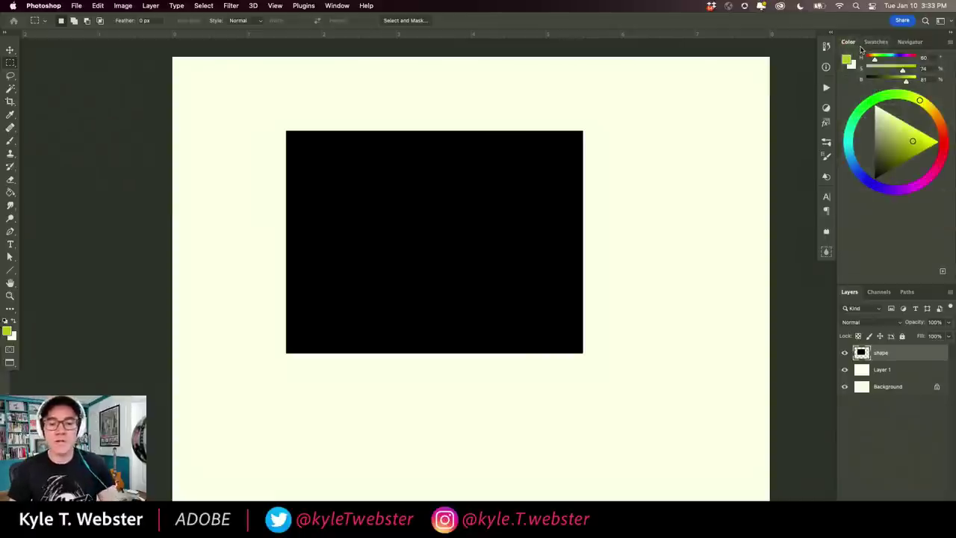
left_click(950, 42)
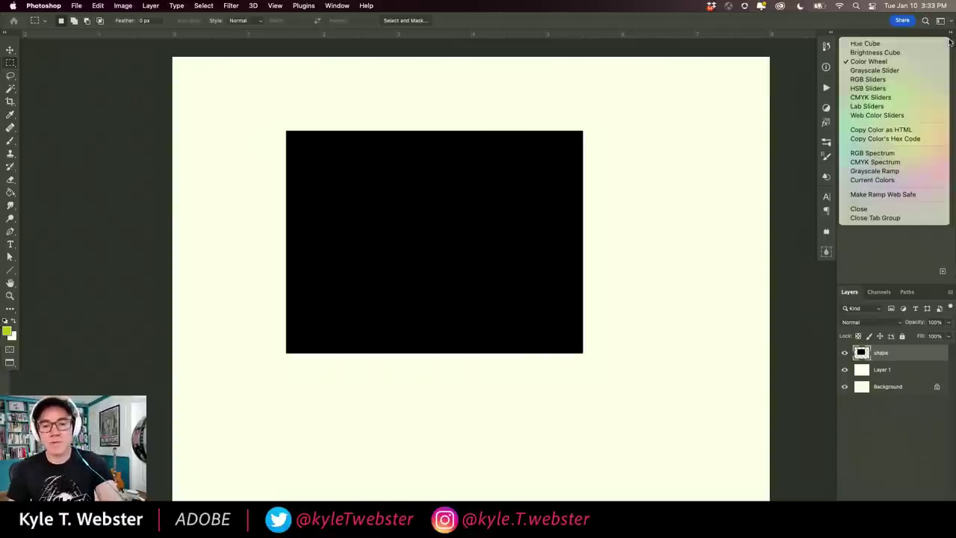
left_click(860, 45)
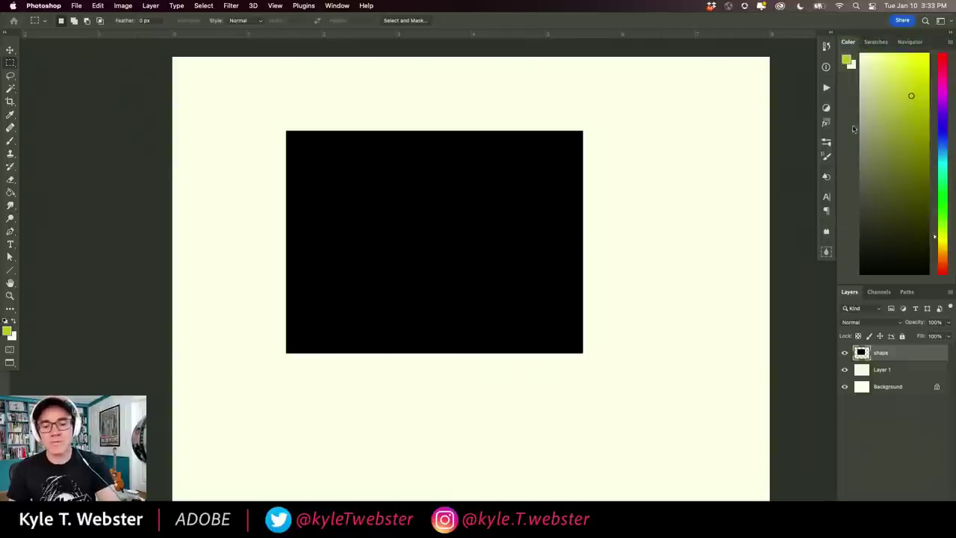
left_click_drag(852, 285, 844, 158)
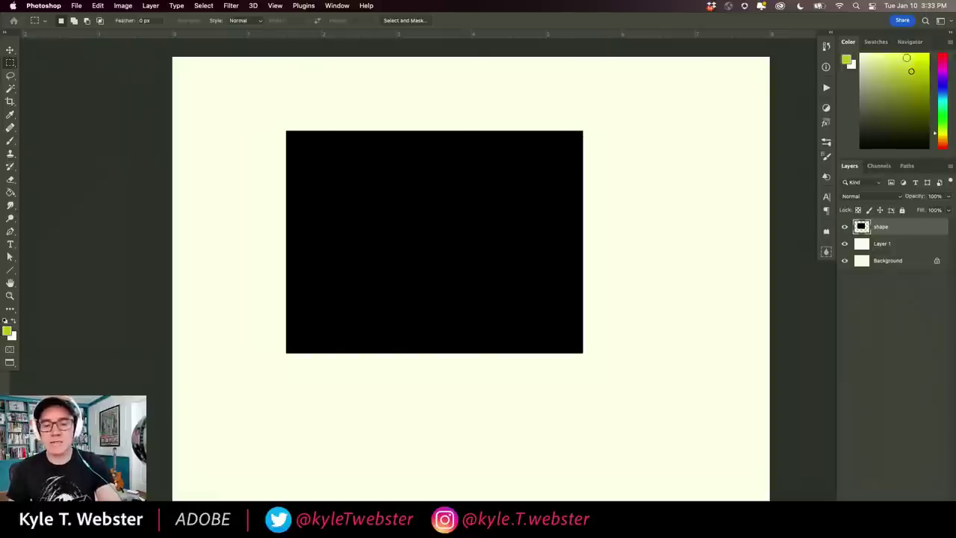
Step: Shift the foreground toward magenta, then snap it to a duller in-gamut pink
mouse_move(906, 59)
left_mouse_down()
mouse_move(910, 70)
mouse_move(887, 72)
mouse_move(918, 77)
left_mouse_up()
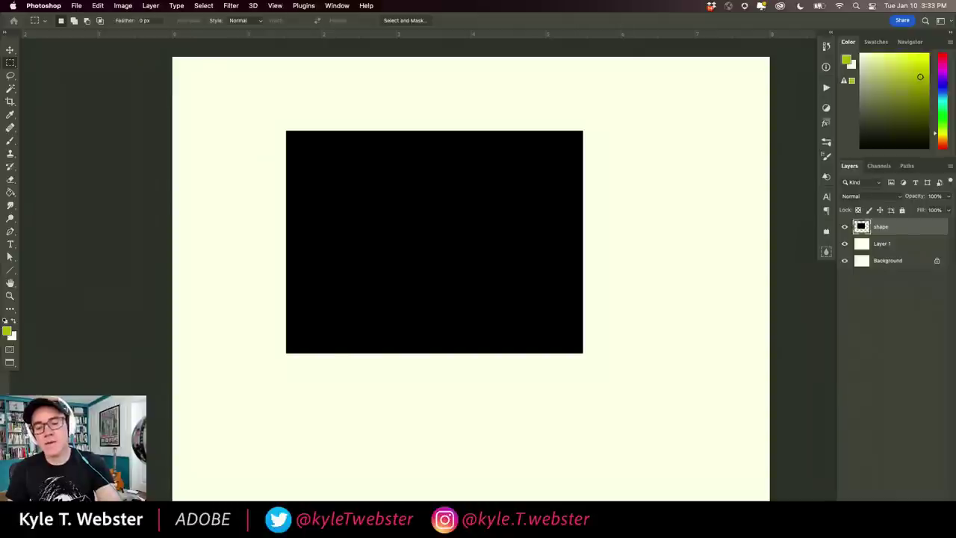
left_click_drag(875, 130, 874, 61)
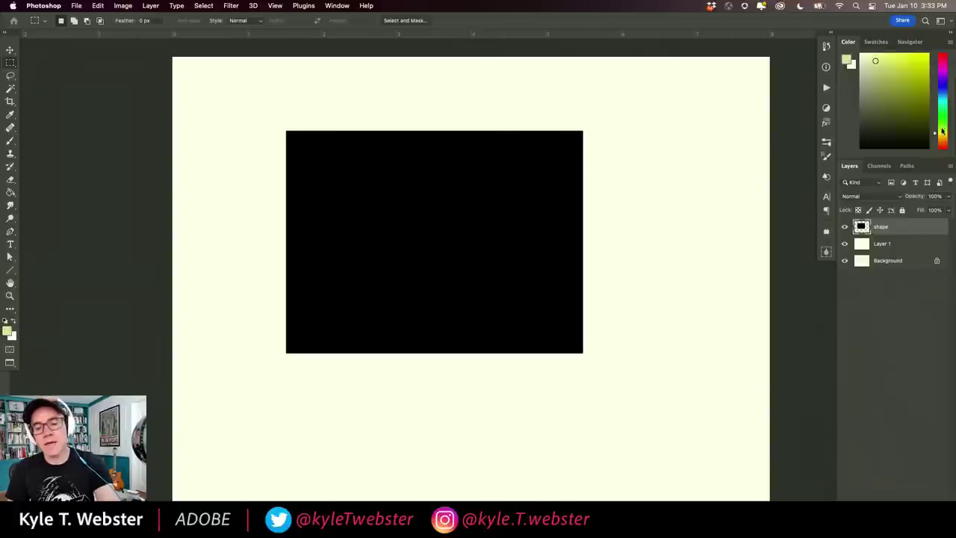
left_click_drag(938, 133, 938, 69)
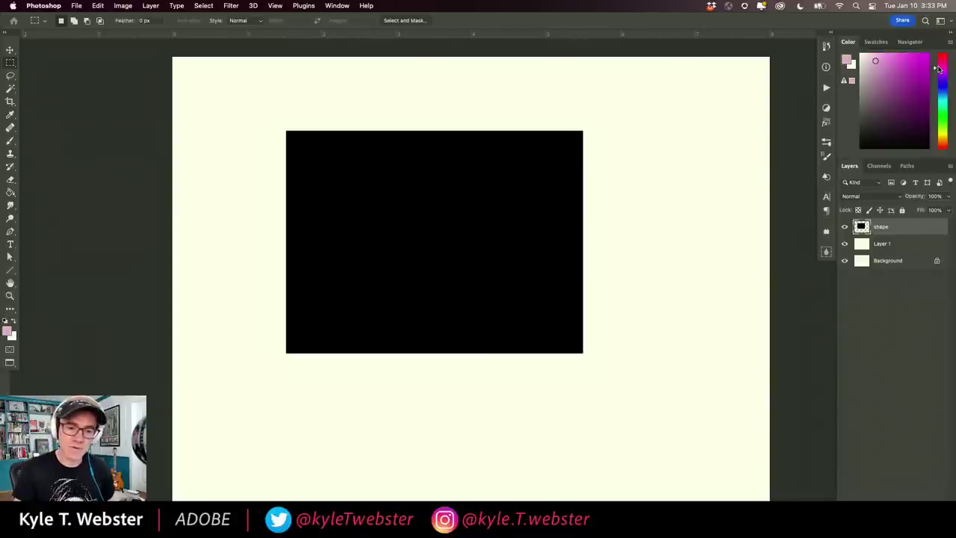
left_click(877, 57)
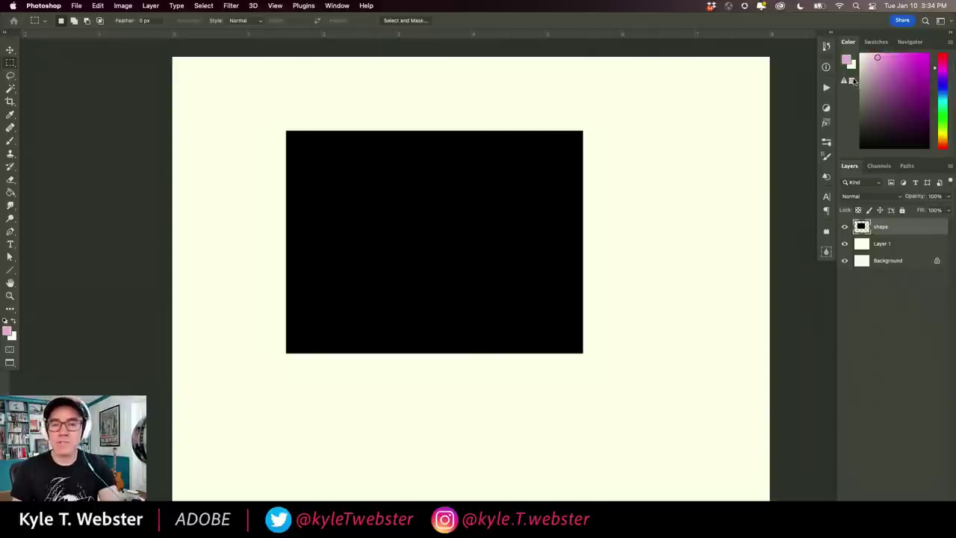
left_click(851, 80)
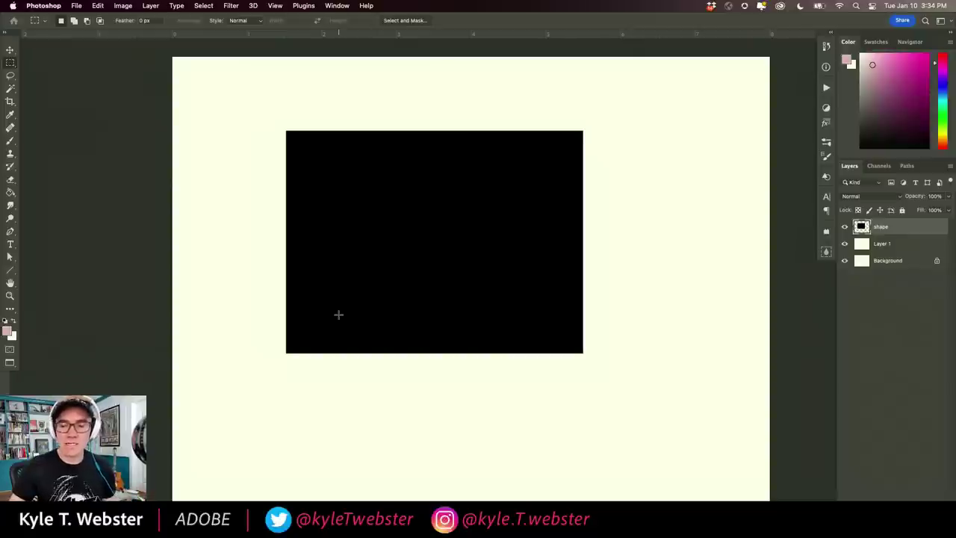
Step: Clear the black rectangle from the shape layer and deselect
key("super+c")
key("Delete")
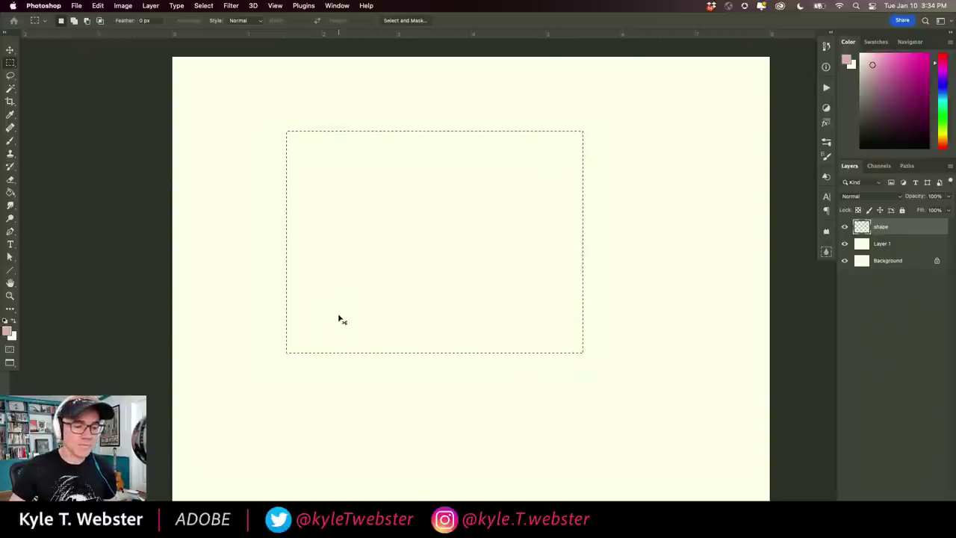
key("super+d")
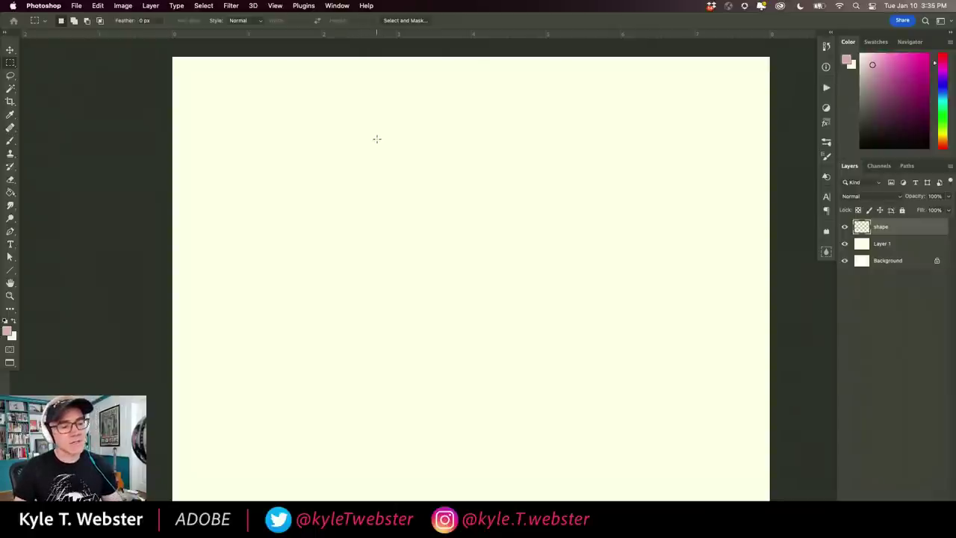
Step: Select a square near the canvas centre, test-fill it pink, then clear it
left_click_drag(377, 140, 572, 336)
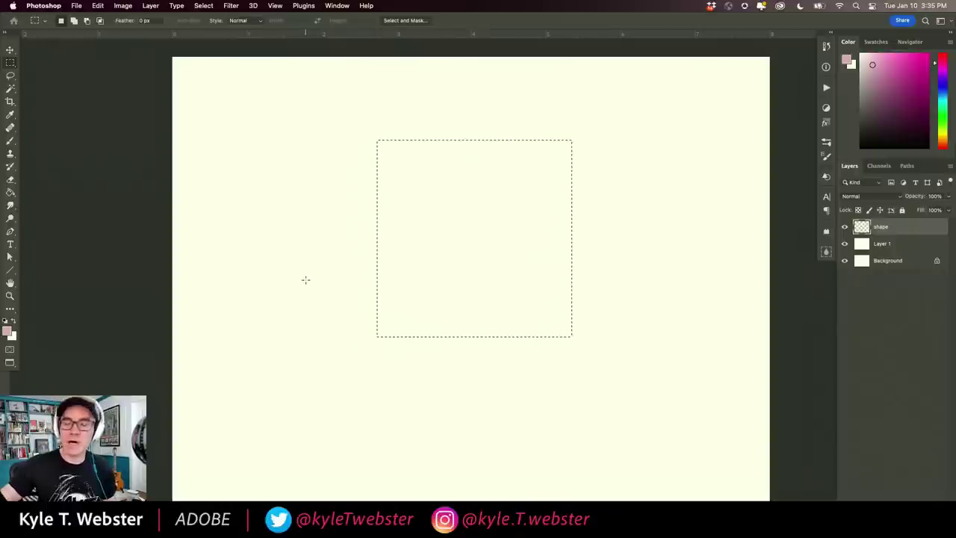
key("alt+BackSpace")
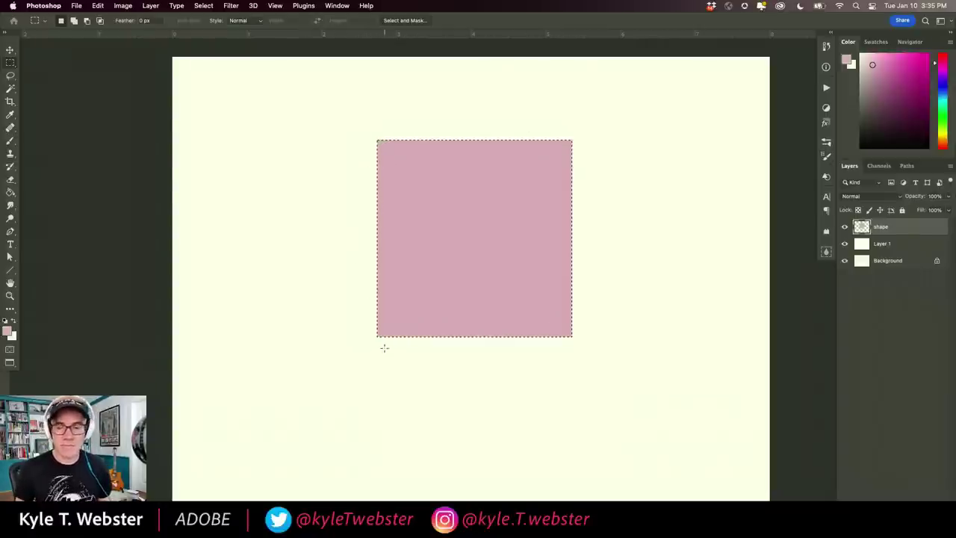
key("Delete")
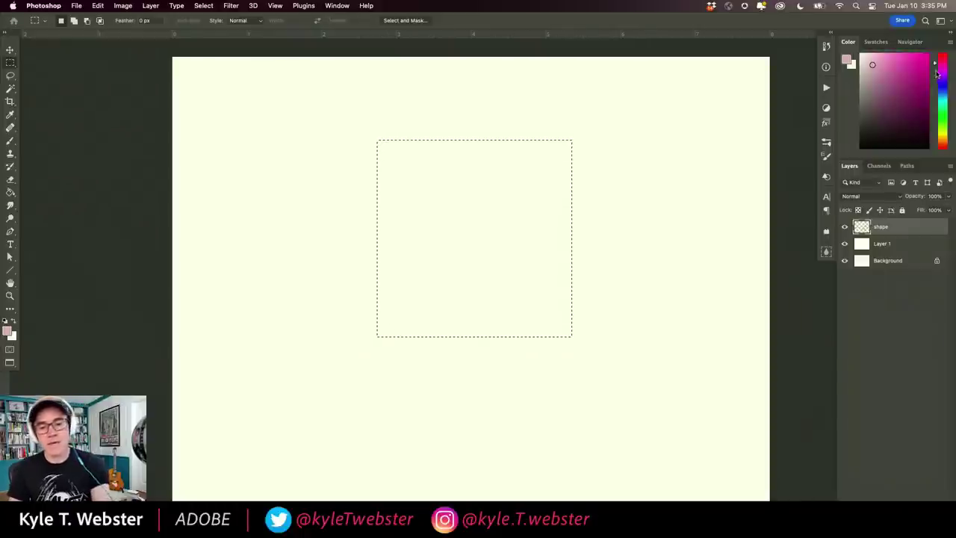
Step: Pick a muted violet-purple foreground, test-fill the square, then clear it and deselect
left_click_drag(938, 66, 938, 82)
left_click(891, 67)
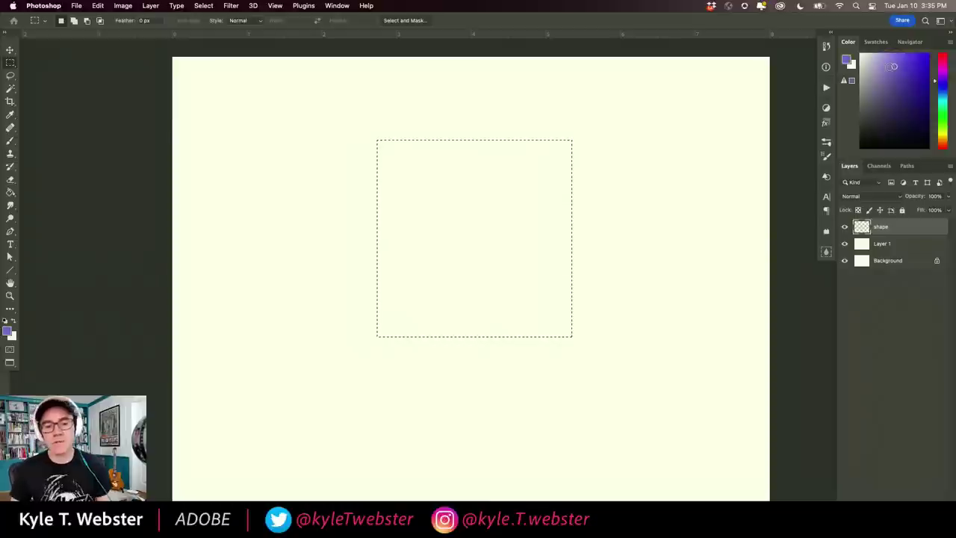
key("alt+BackSpace")
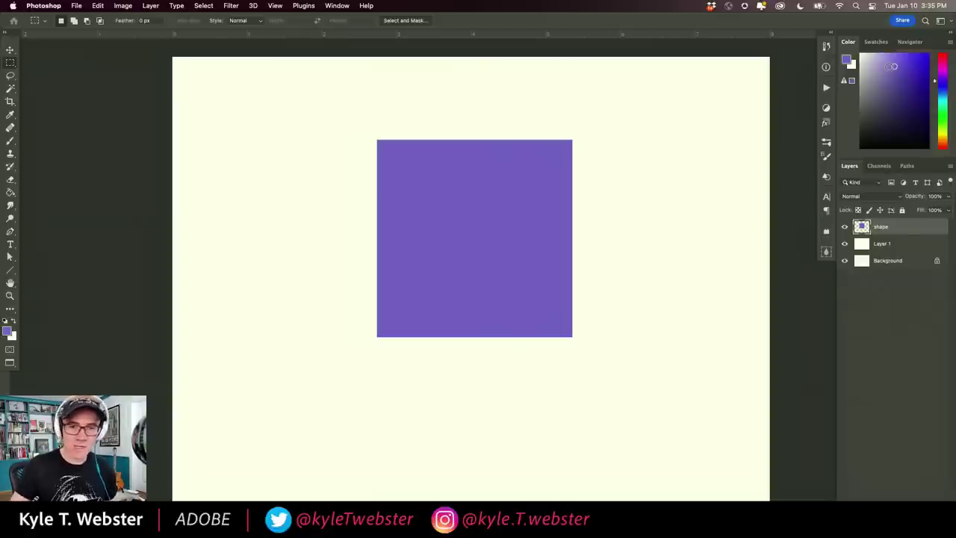
key("Delete")
key("super+d")
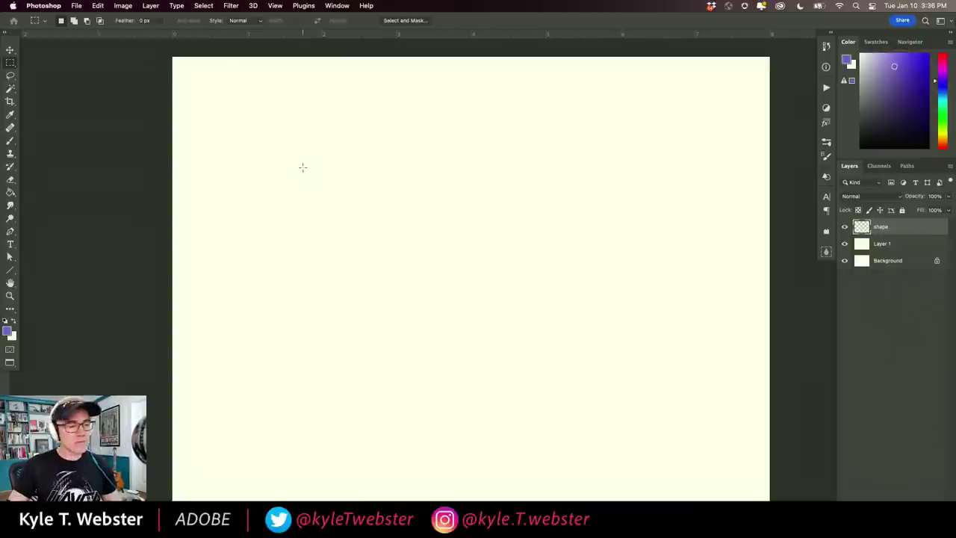
Step: Combine marquees into one outline: main block, lower block, two top bumps, two legs
left_click_drag(300, 157, 369, 232)
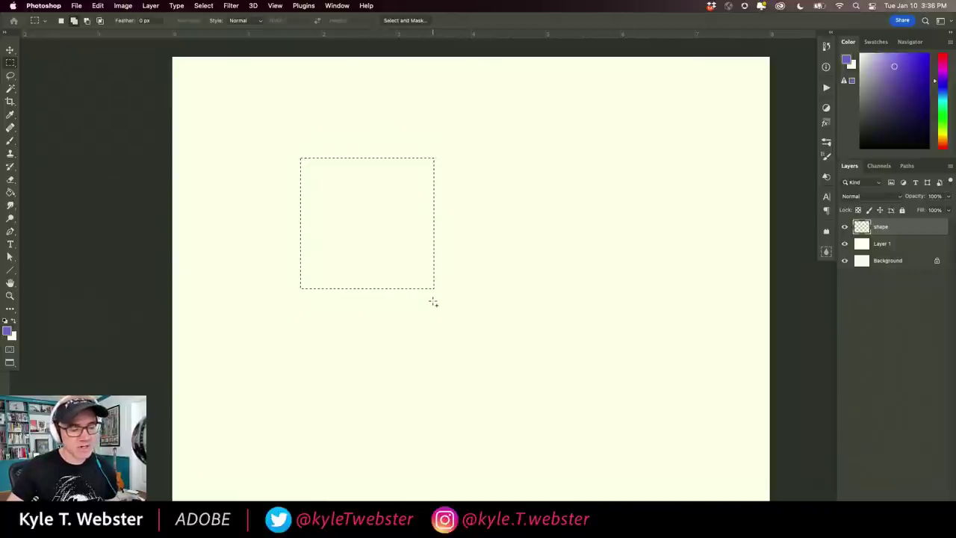
left_click_drag(367, 249, 469, 362)
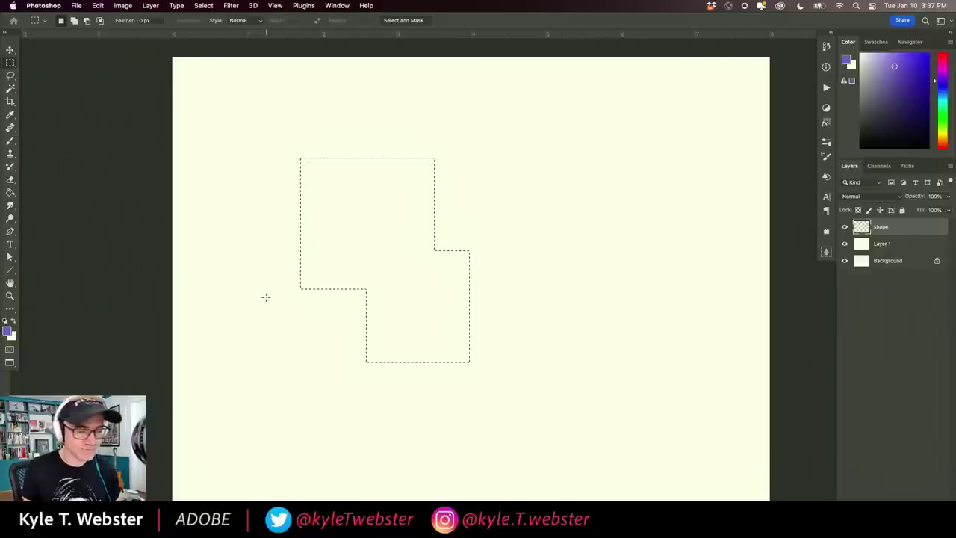
left_click_drag(403, 127, 479, 173)
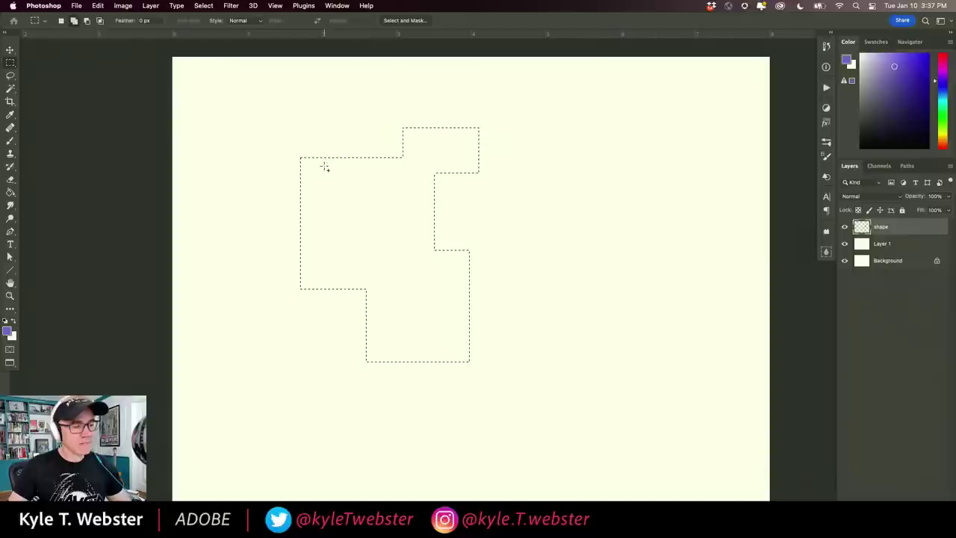
left_click_drag(327, 175, 260, 128)
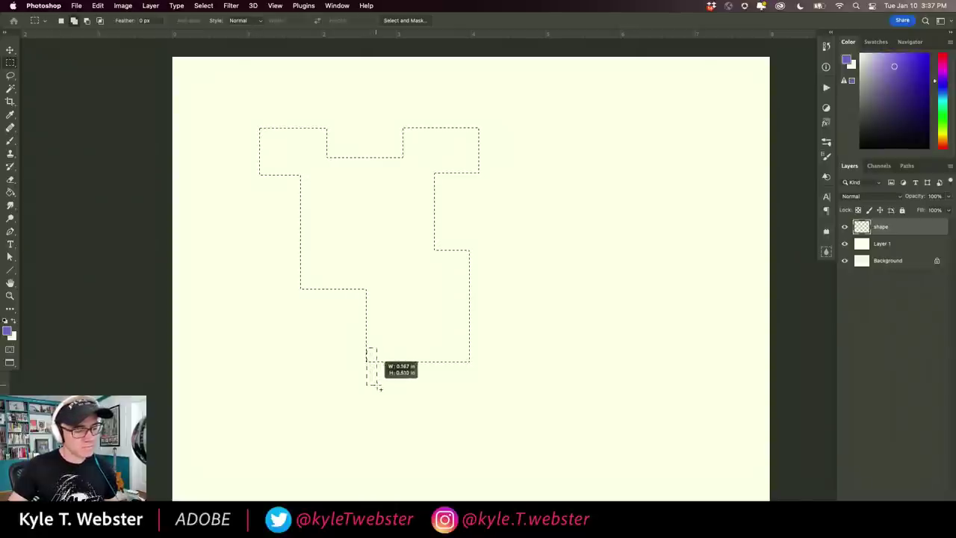
left_click_drag(381, 388, 383, 388)
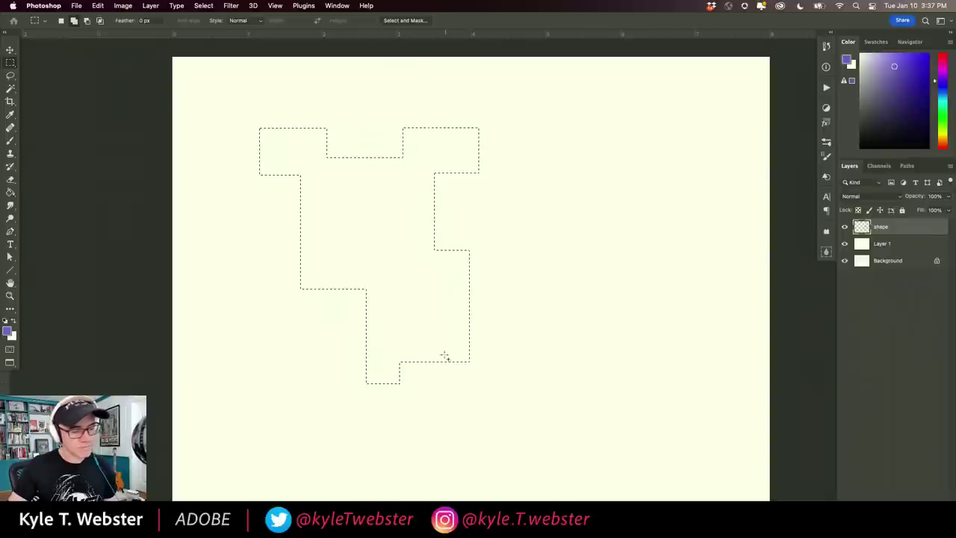
left_click_drag(459, 383, 469, 384)
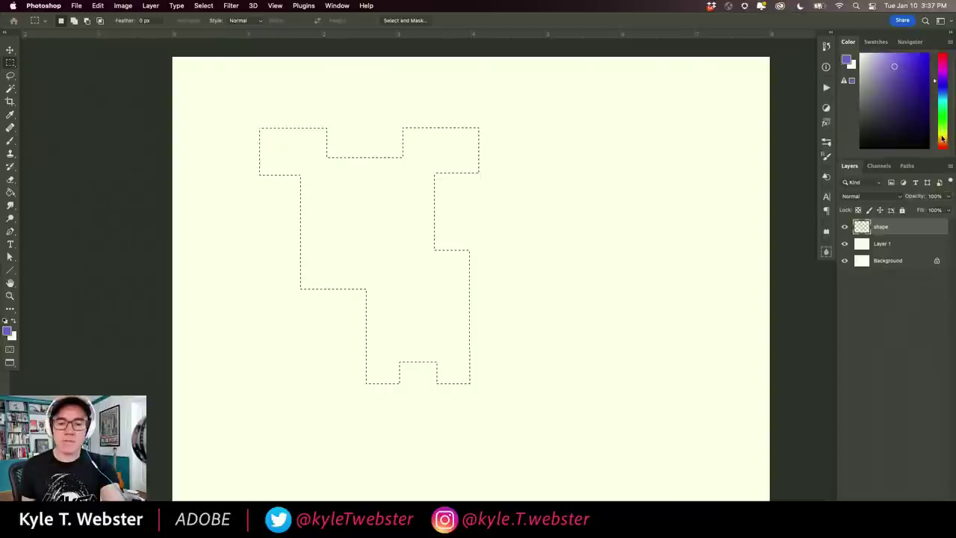
Step: Fill the blocky outline solid olive brown and drop the selection
left_click(943, 139)
left_click_drag(907, 73, 900, 91)
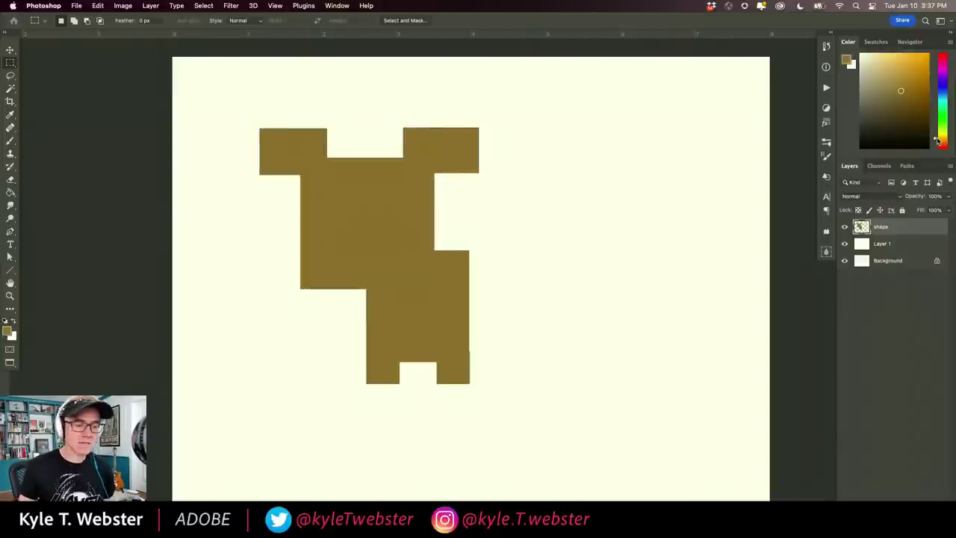
key("super+d")
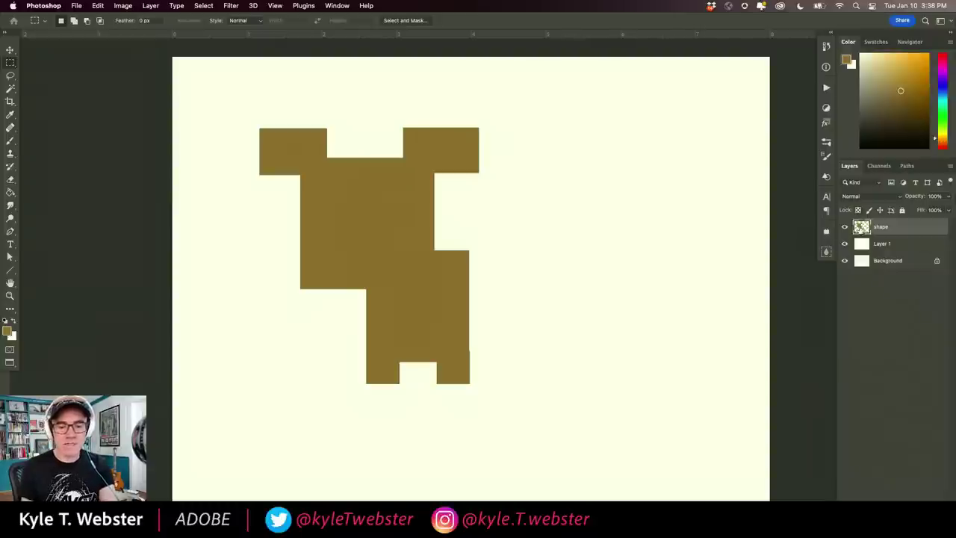
Step: Lock the shape layer's transparent pixels and set the foreground colour to black
left_click(859, 211)
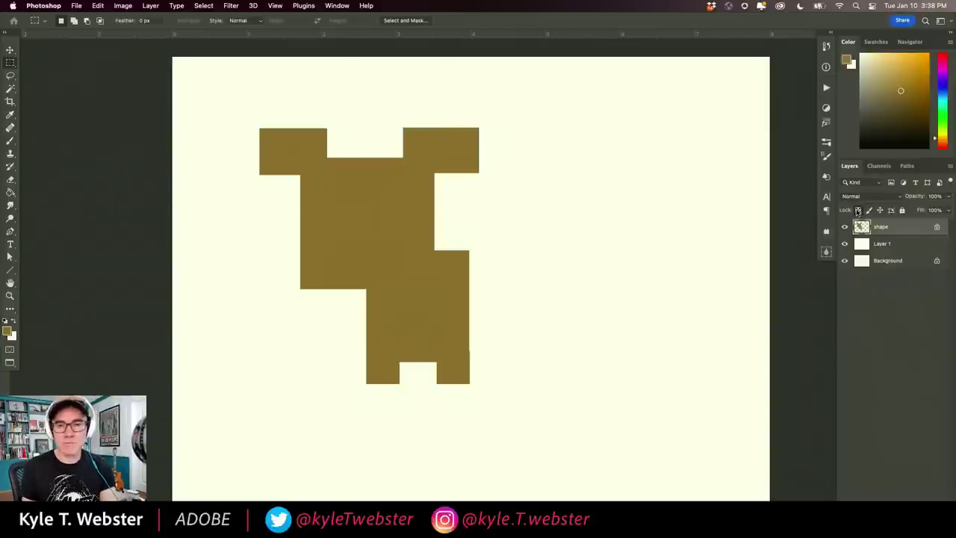
left_click(874, 134)
left_click_drag(874, 134, 863, 147)
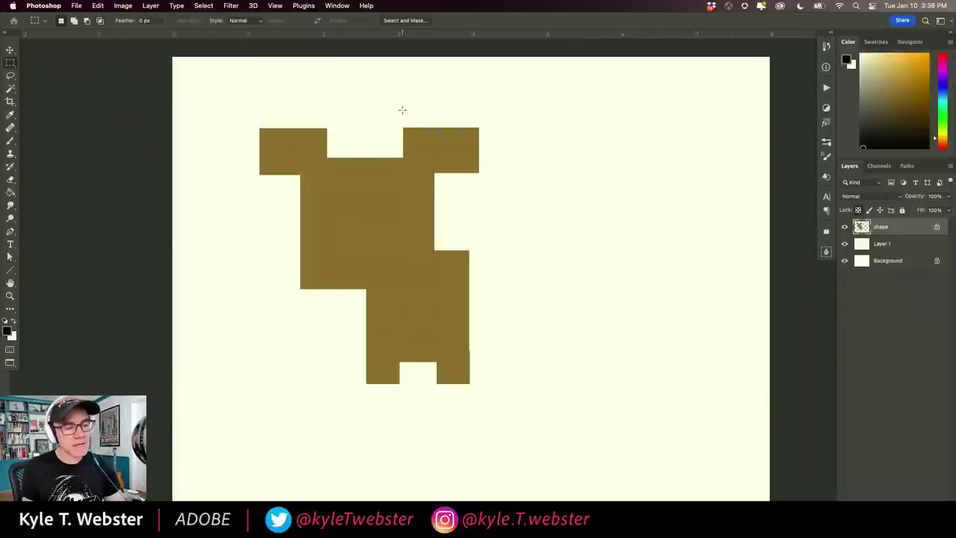
Step: Fill the shape's top-right and top-left bumps black as ears
left_click_drag(402, 109, 486, 171)
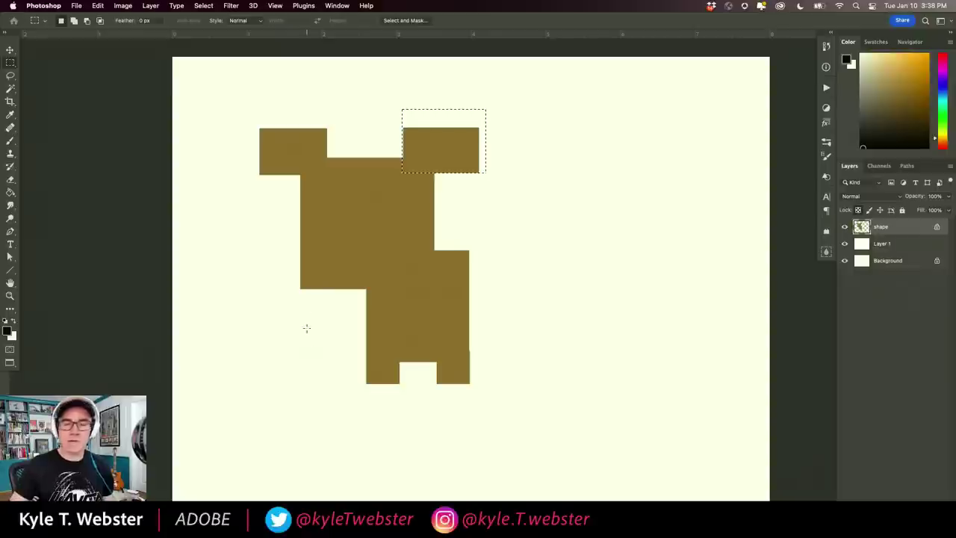
scroll(396, 169, "up", 3)
scroll(378, 239, "up", 2)
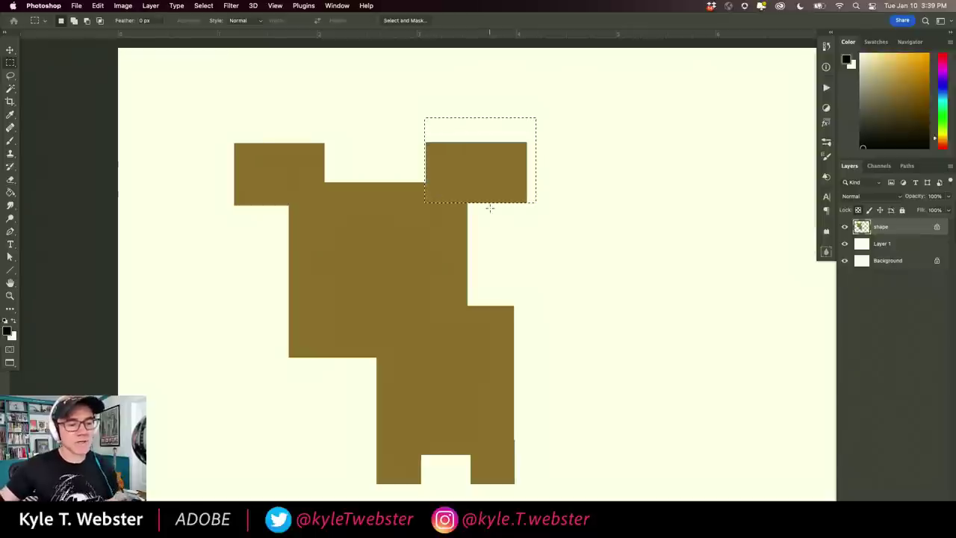
key("shift+alt+BackSpace")
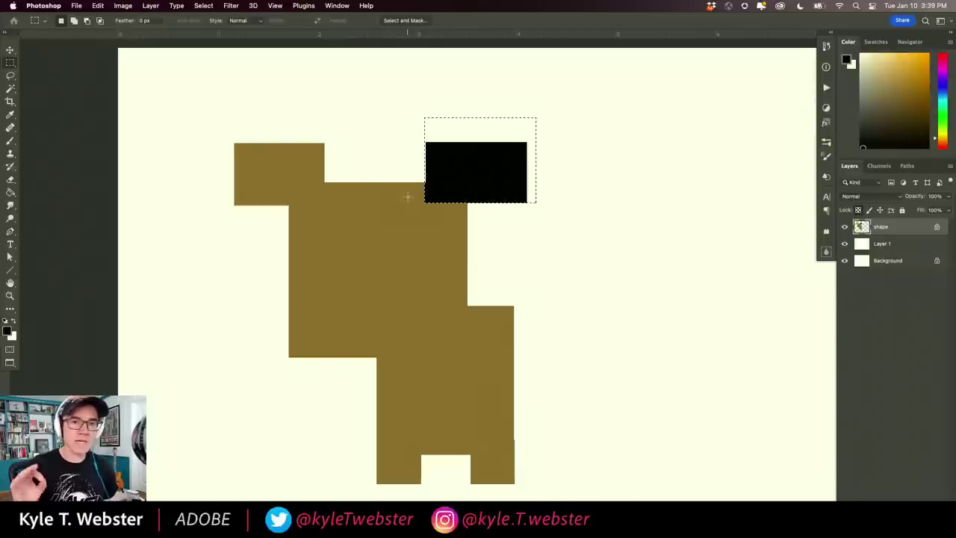
key("super+d")
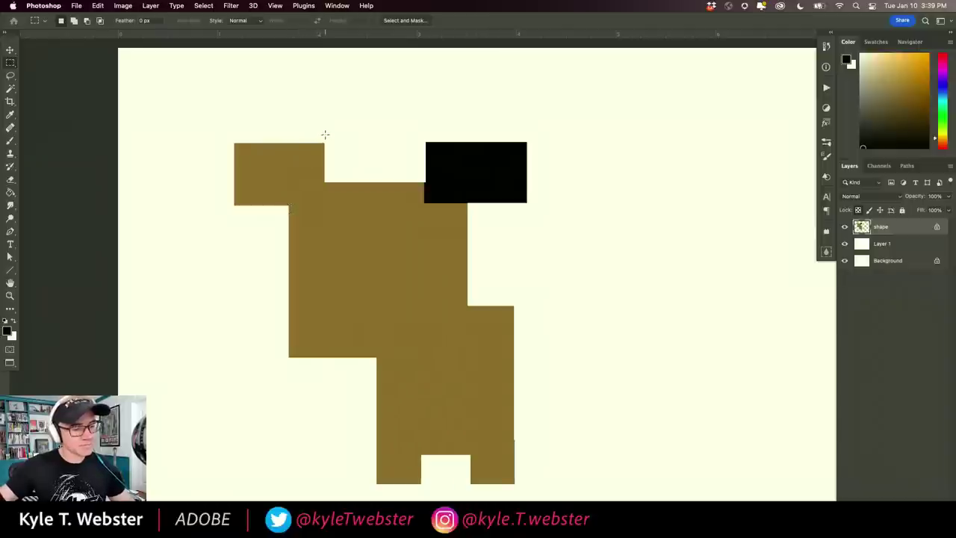
left_click_drag(325, 136, 218, 206)
key("alt+BackSpace")
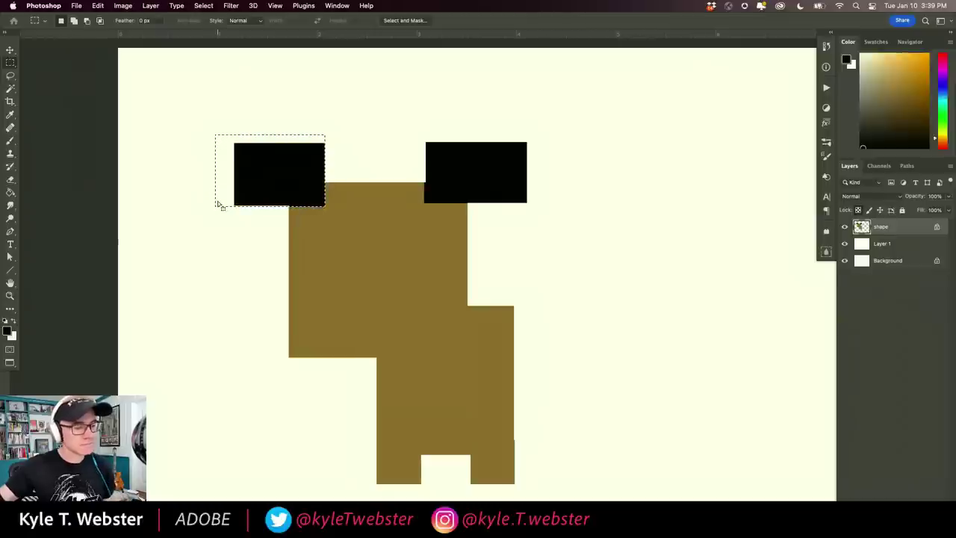
key("super+d")
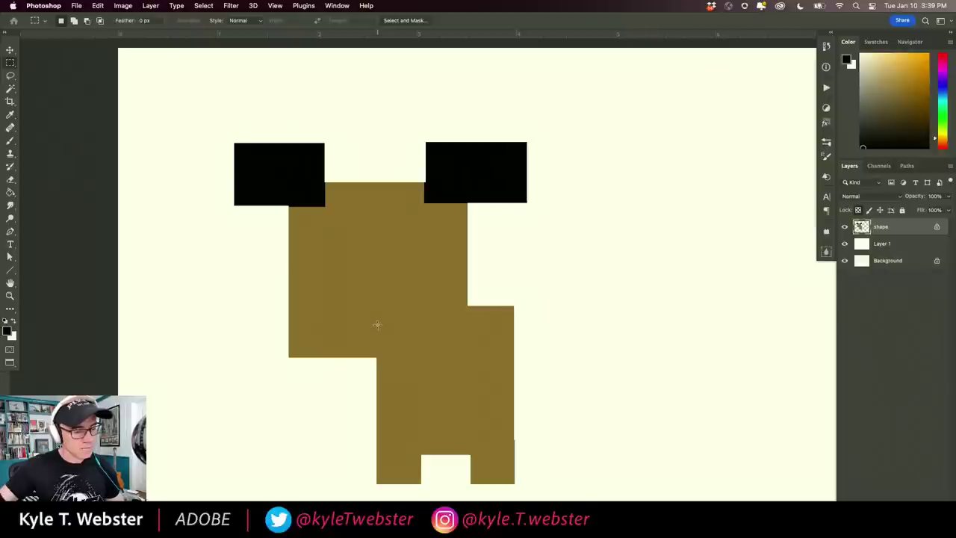
Step: Add a small black nose and two small black square eyes, then zoom out
left_click_drag(377, 325, 327, 299)
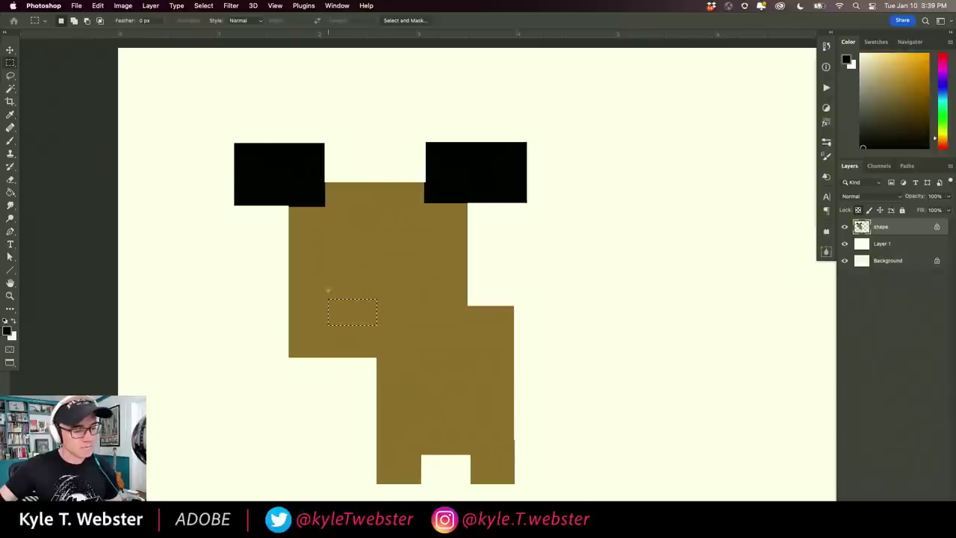
key("alt+BackSpace")
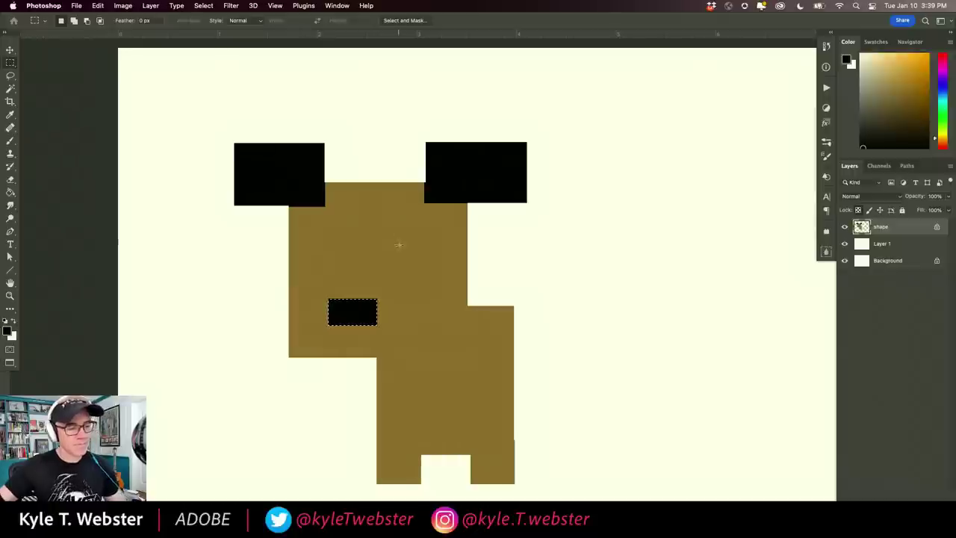
left_click_drag(406, 263, 397, 253)
key("alt+BackSpace")
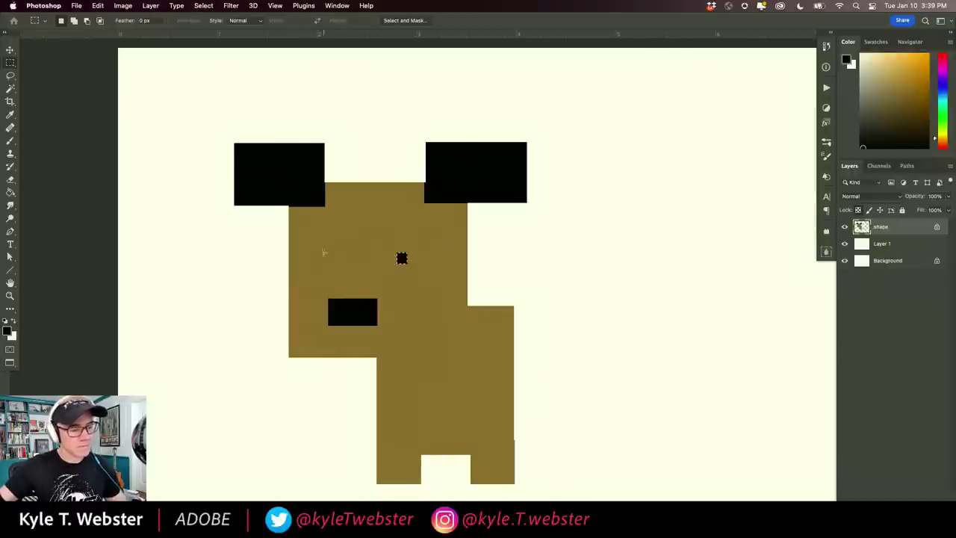
left_click_drag(331, 264, 321, 254)
key("alt+BackSpace")
key("super+d")
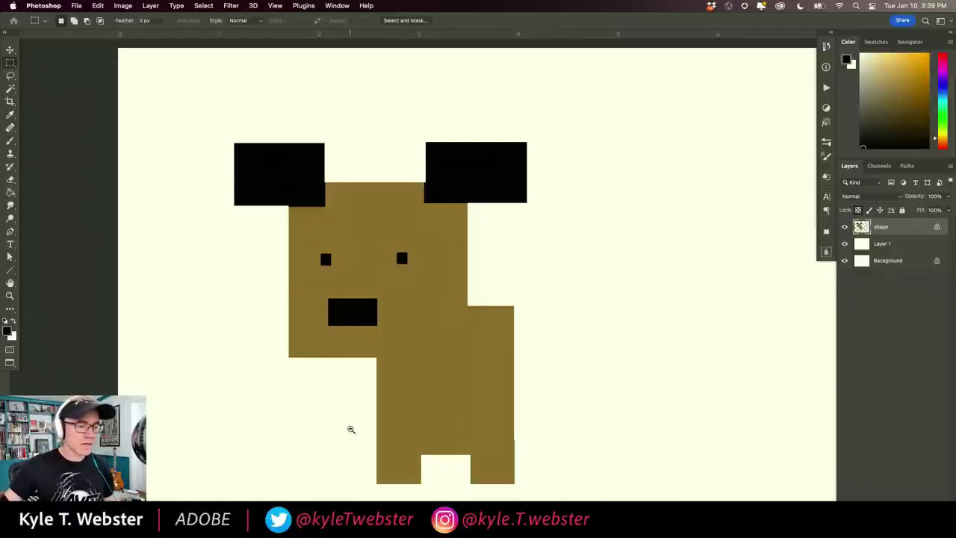
key("super+minus")
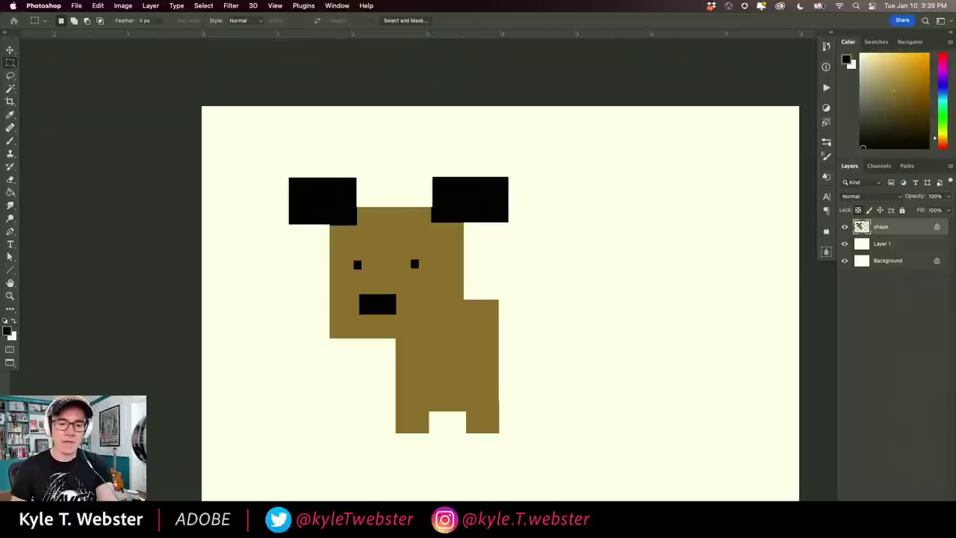
Step: Fill a light-yellow square patch on the dog's right side, then unlock transparent pixels
left_click(893, 59)
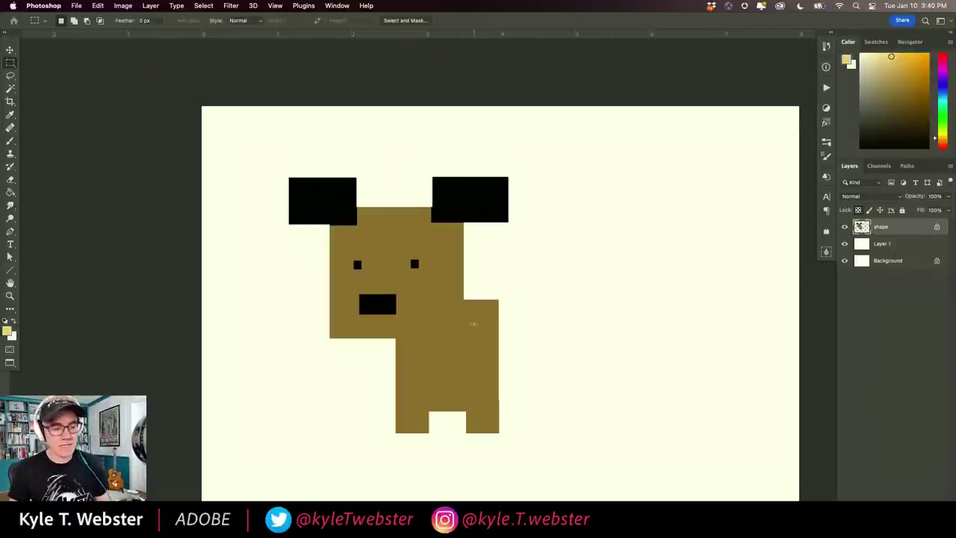
left_click_drag(475, 322, 517, 353)
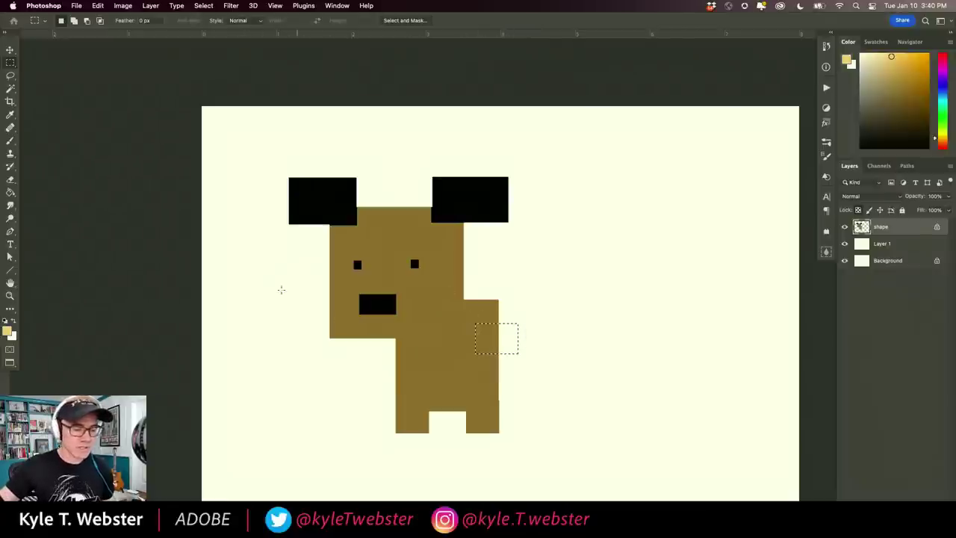
key("alt+shift+BackSpace")
left_click(238, 308)
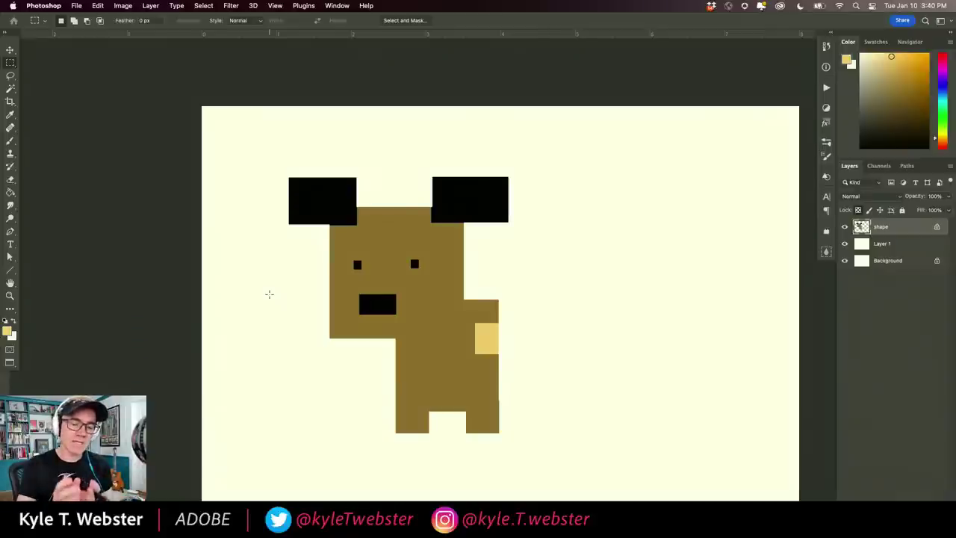
left_click(858, 211)
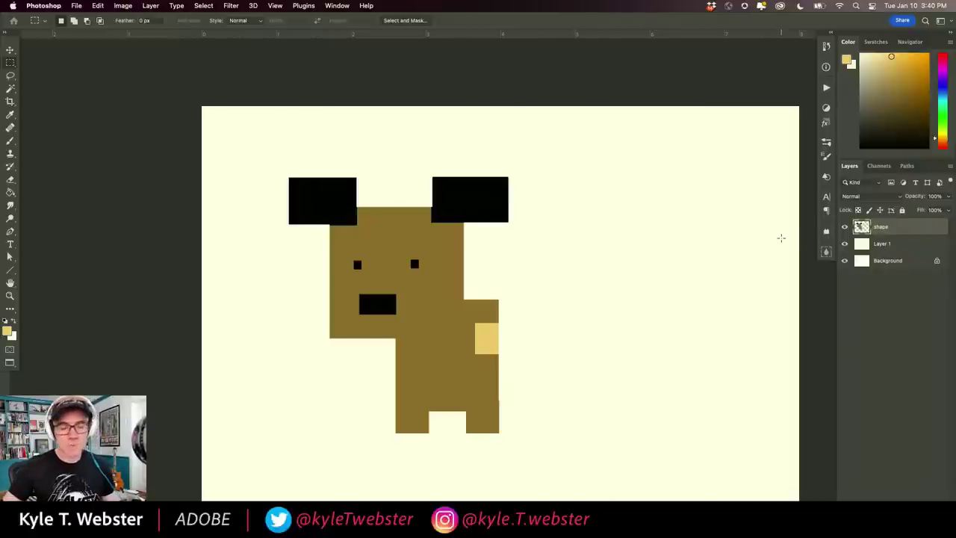
Step: Fill a thin black strip along the dog's right edge, then hide the dog and add a new layer
key("d")
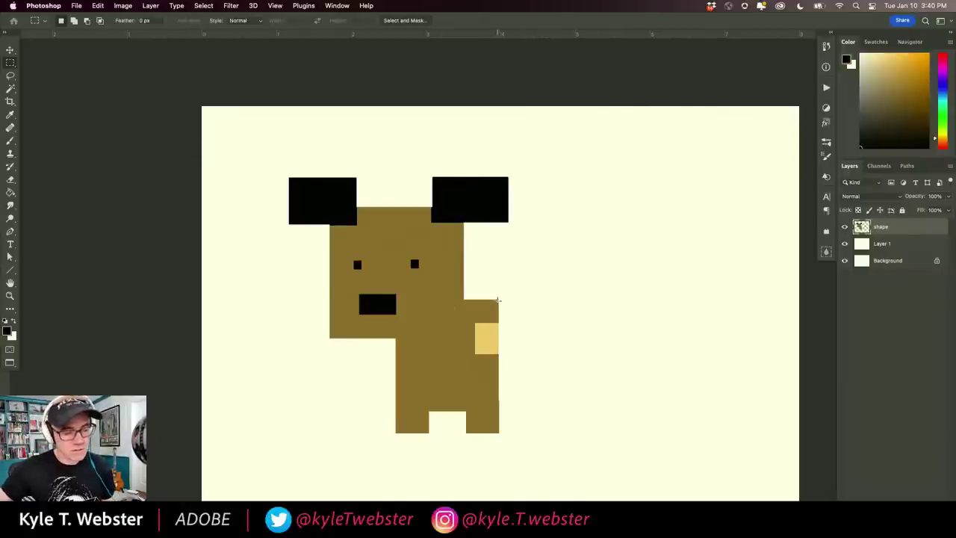
left_click_drag(498, 299, 510, 367)
key("alt+BackSpace")
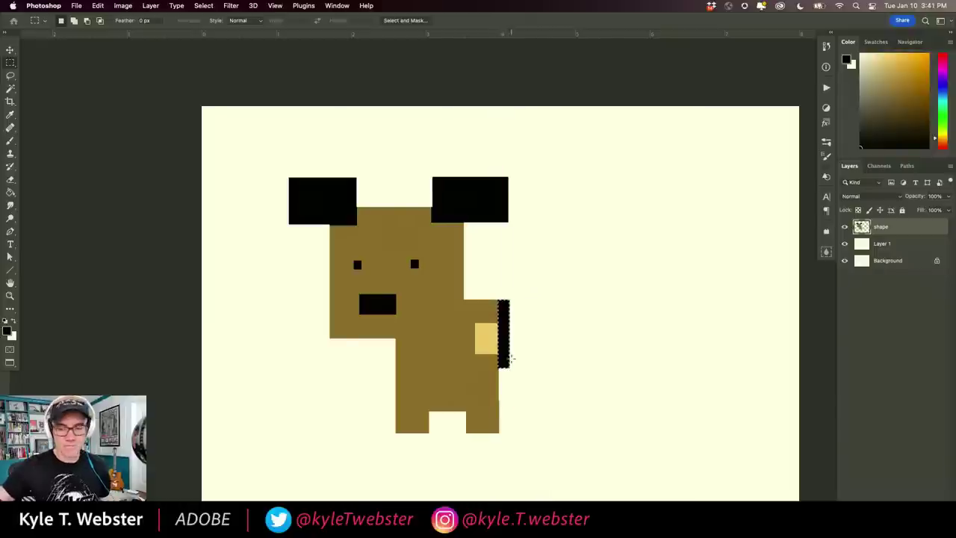
key("super+d")
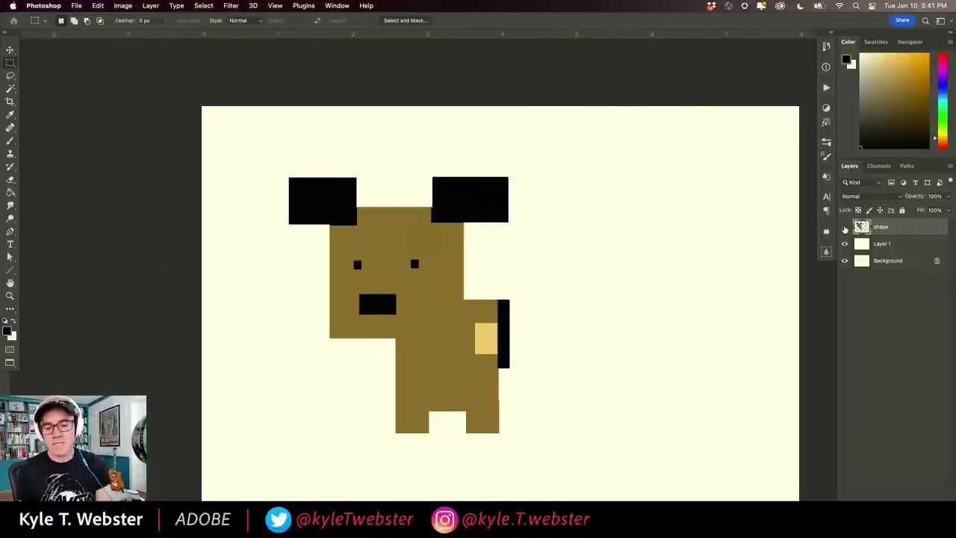
left_click(845, 226)
key("super+shift+alt+n")
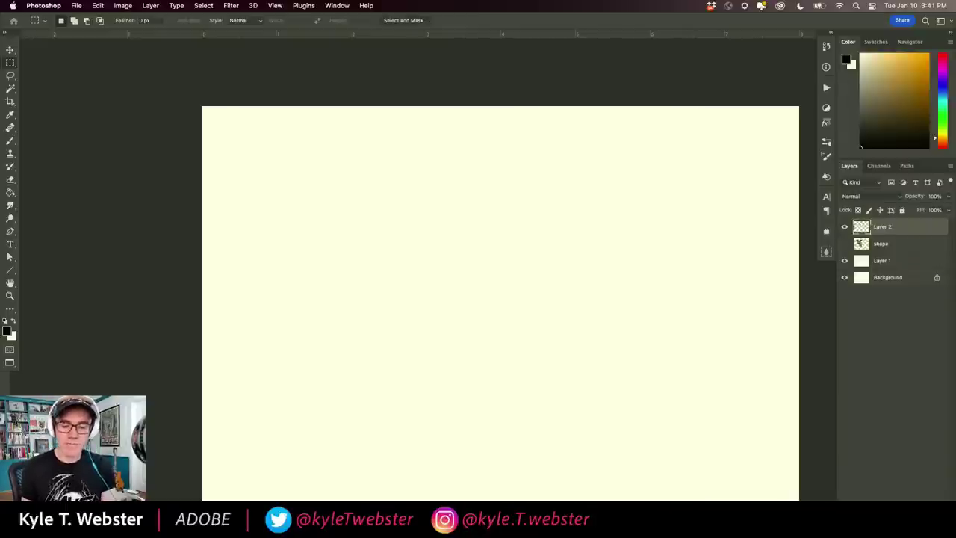
Step: Toggle the dog layer's visibility several times, leaving it hidden
left_click(844, 243)
left_click(844, 243)
left_click(844, 244)
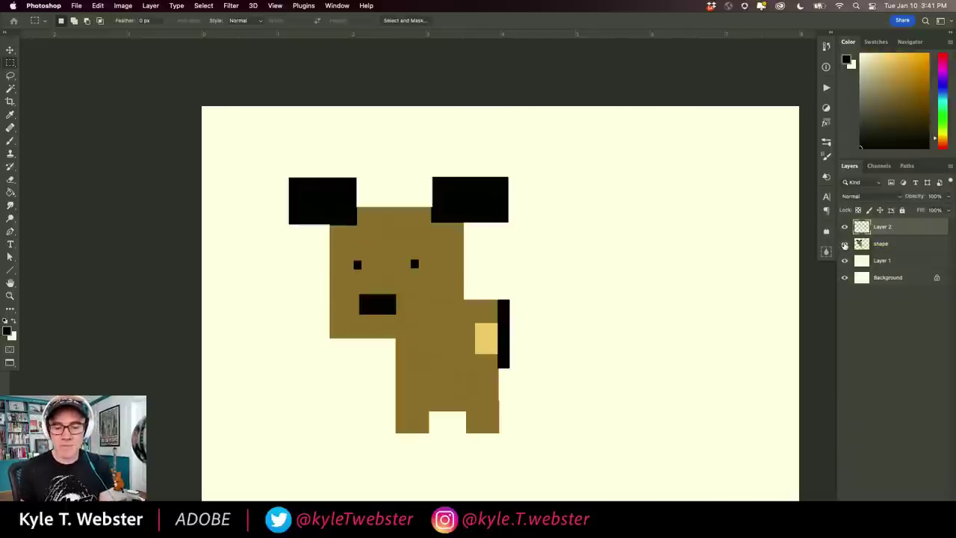
left_click(844, 243)
left_click(844, 244)
left_click(845, 244)
left_click(844, 244)
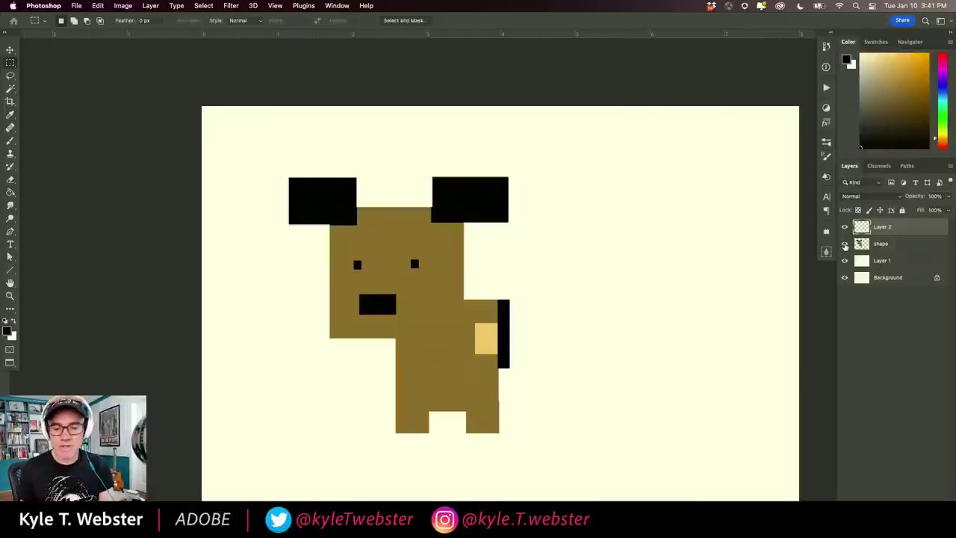
left_click(844, 244)
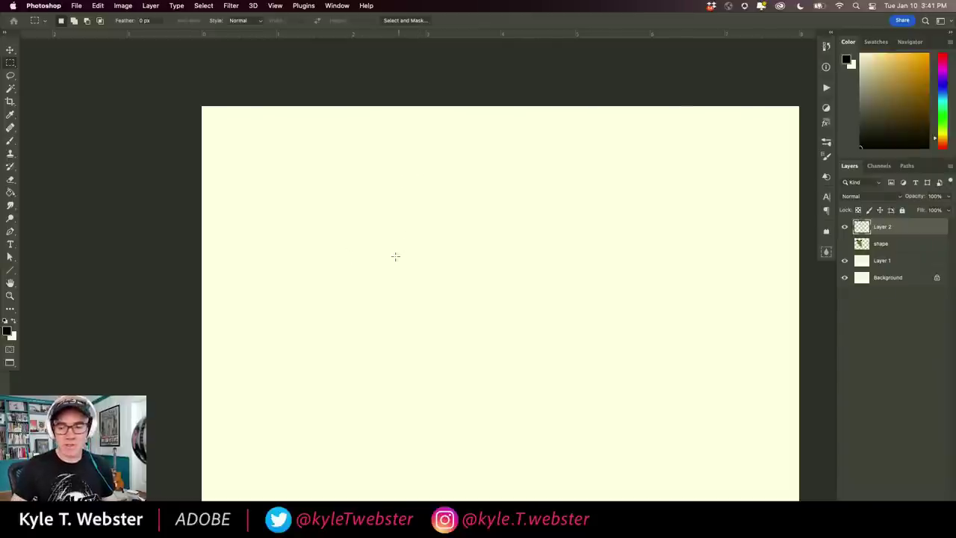
scroll(366, 239, "down", 3)
scroll(366, 239, "right", 2)
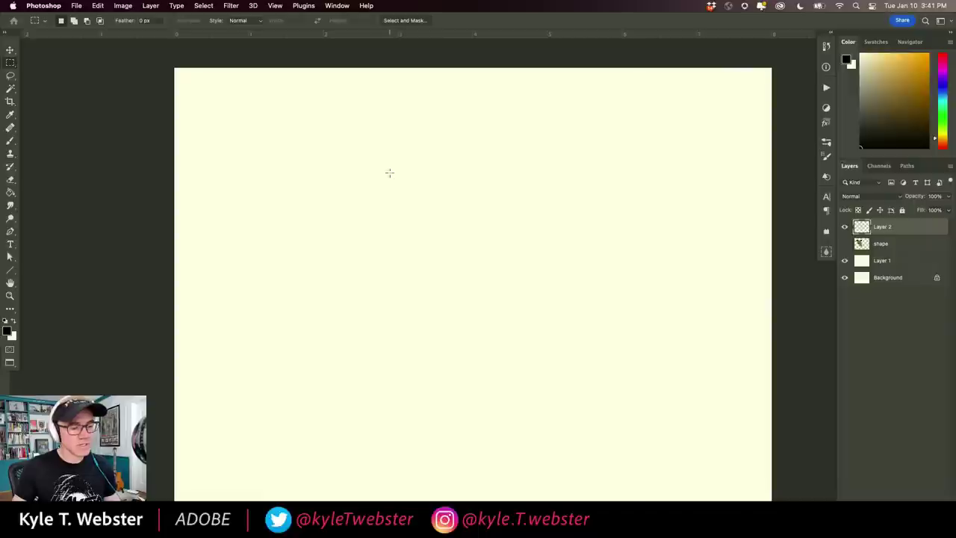
Step: Select a square block plus a wider lower-right block, subtracting a notch from the top
left_click_drag(391, 174, 526, 311)
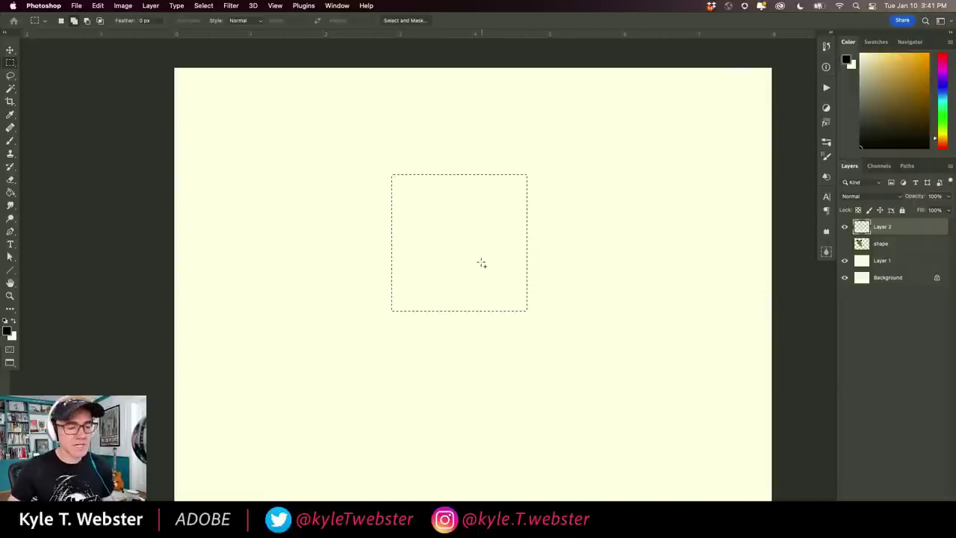
left_click_drag(479, 261, 606, 337)
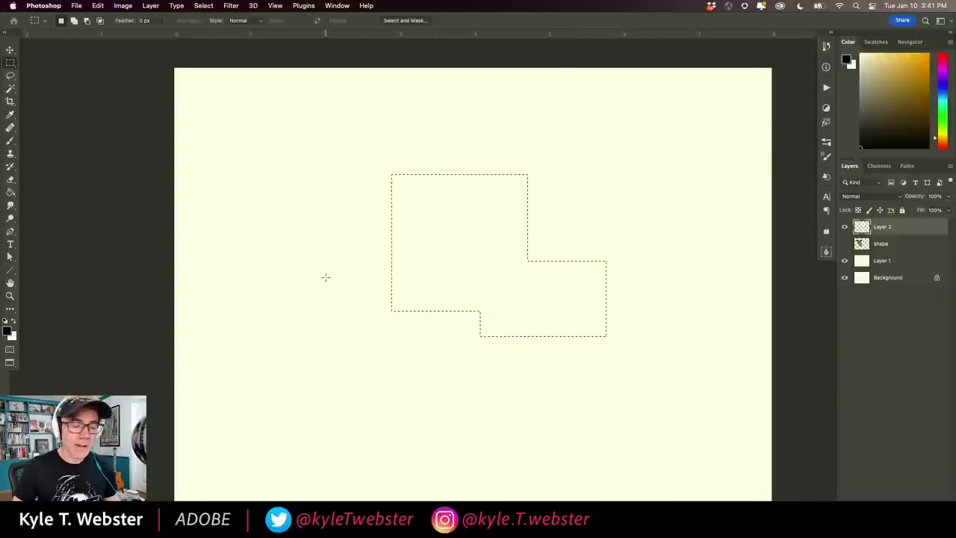
key("alt")
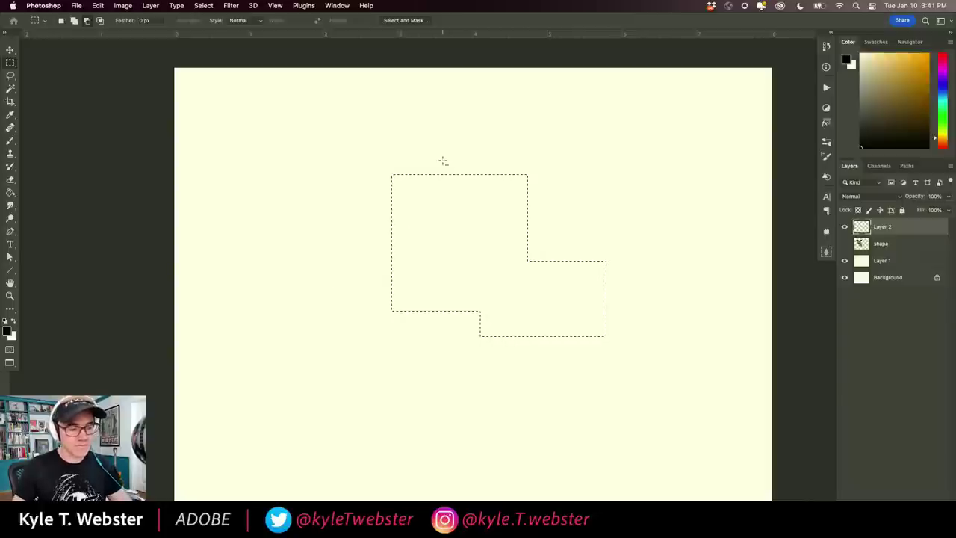
left_click_drag(436, 158, 487, 187)
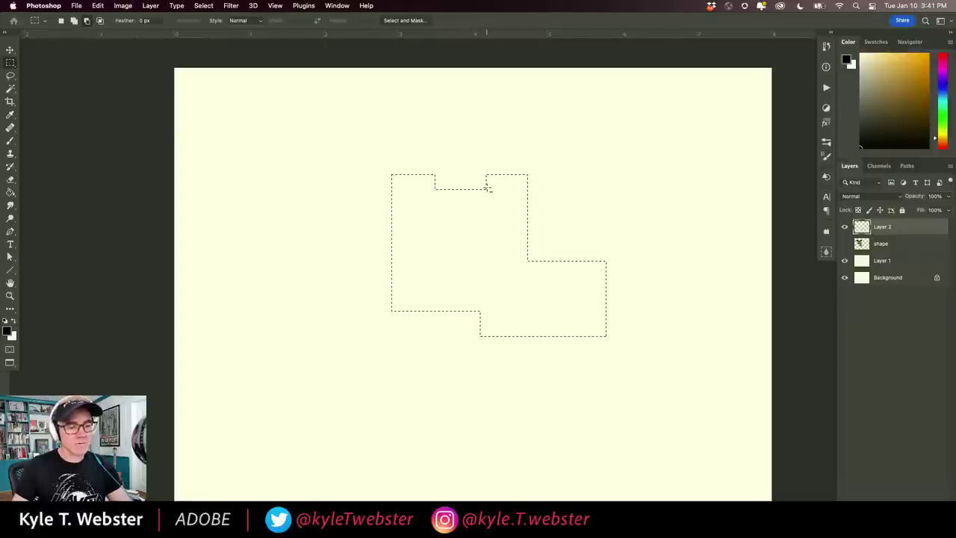
left_click(443, 258, "super")
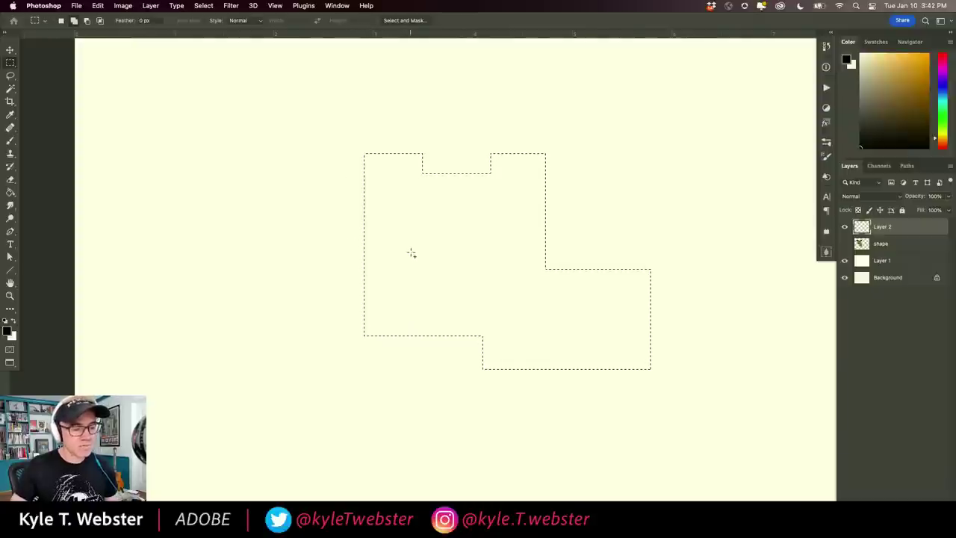
Step: Add a left block, cut two gaps along the bottom for legs, and fill black
left_click_drag(409, 253, 309, 335)
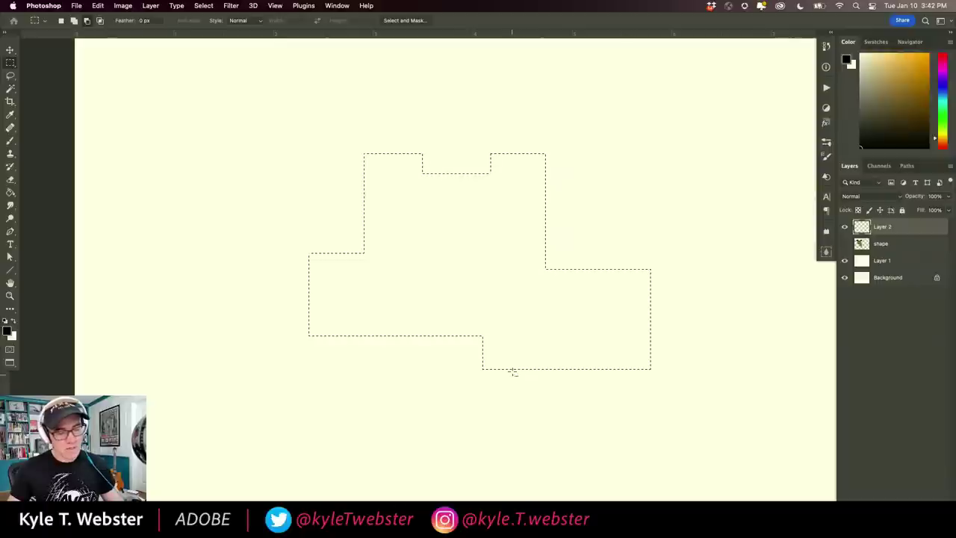
left_click_drag(512, 375, 541, 335)
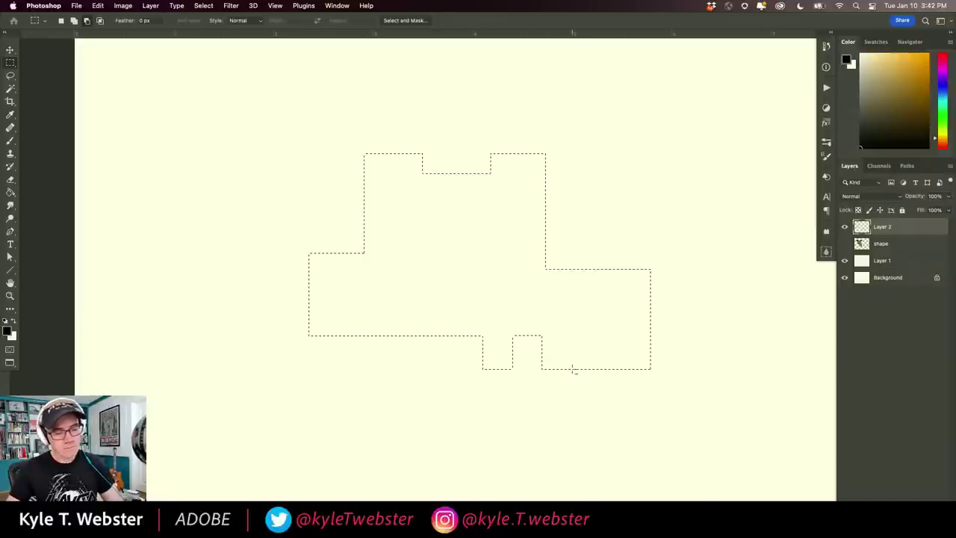
left_click_drag(574, 370, 620, 334)
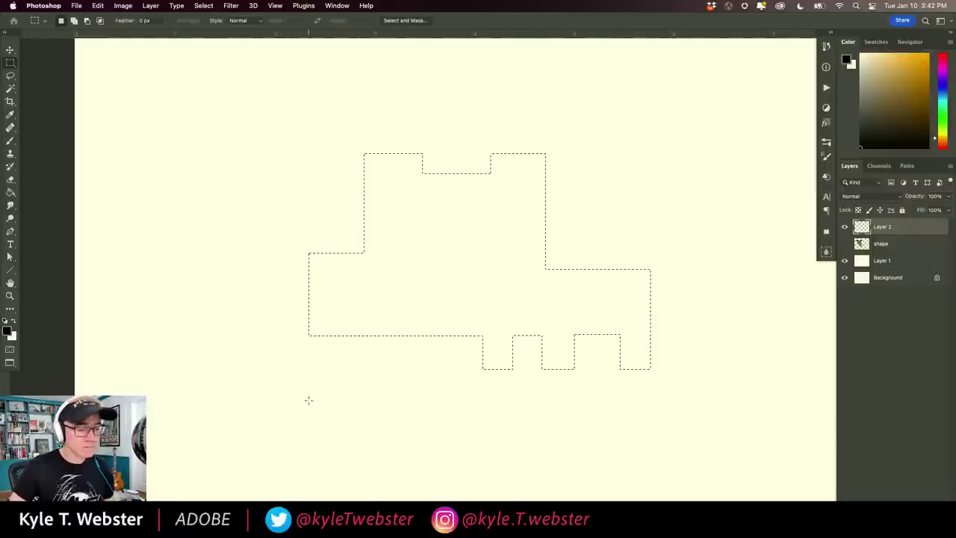
left_click(365, 338, "alt")
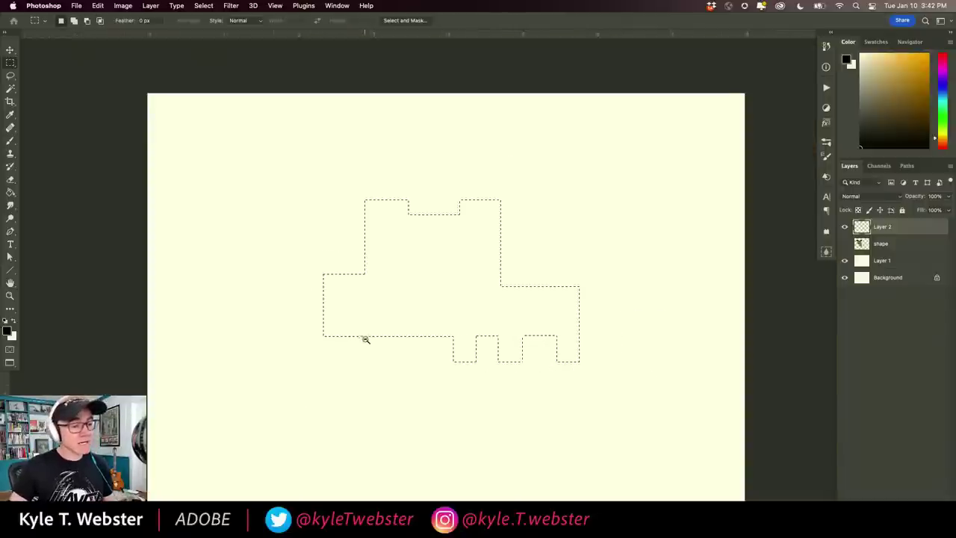
left_click(365, 336, "alt")
left_click(377, 326)
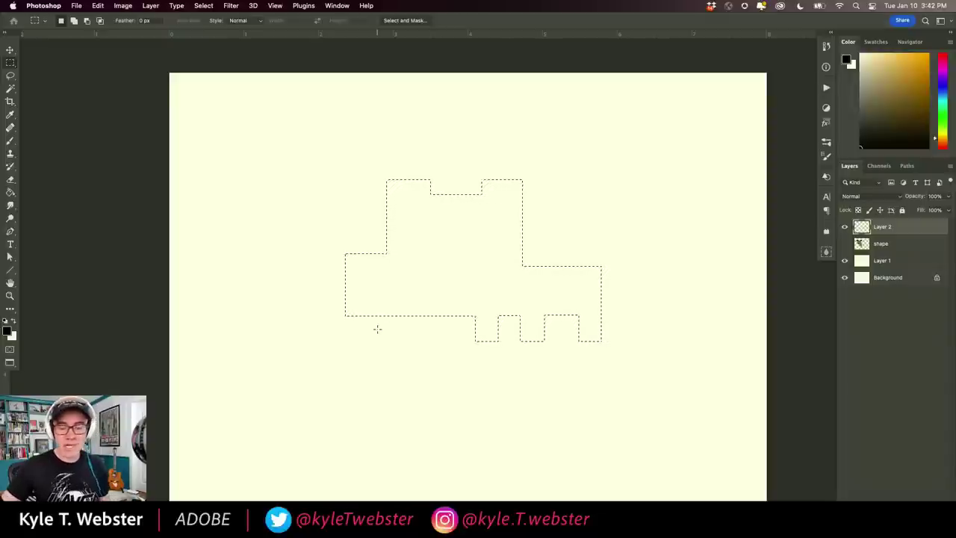
key("alt+BackSpace")
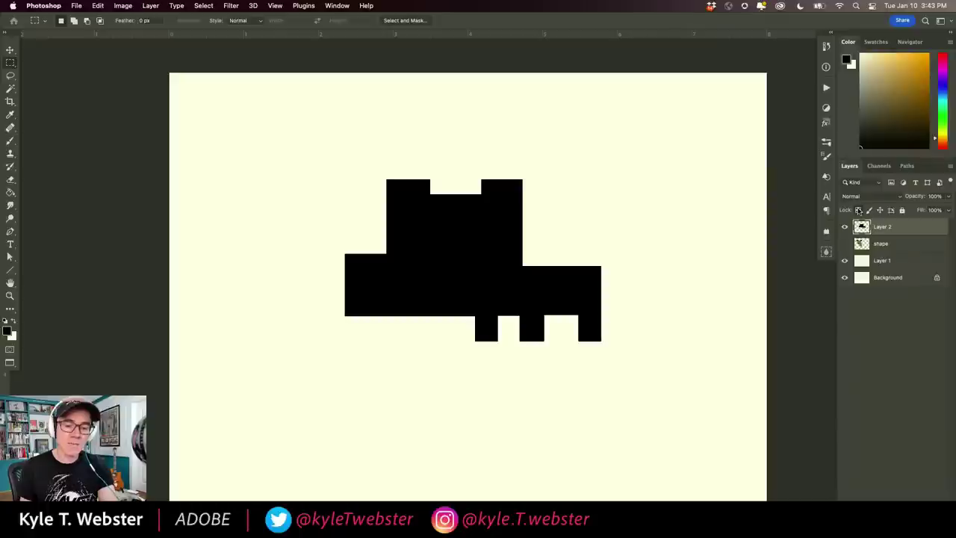
Step: Lock Layer 2's transparency, choose pink, and fill a small block at the left face corner
left_click(858, 210)
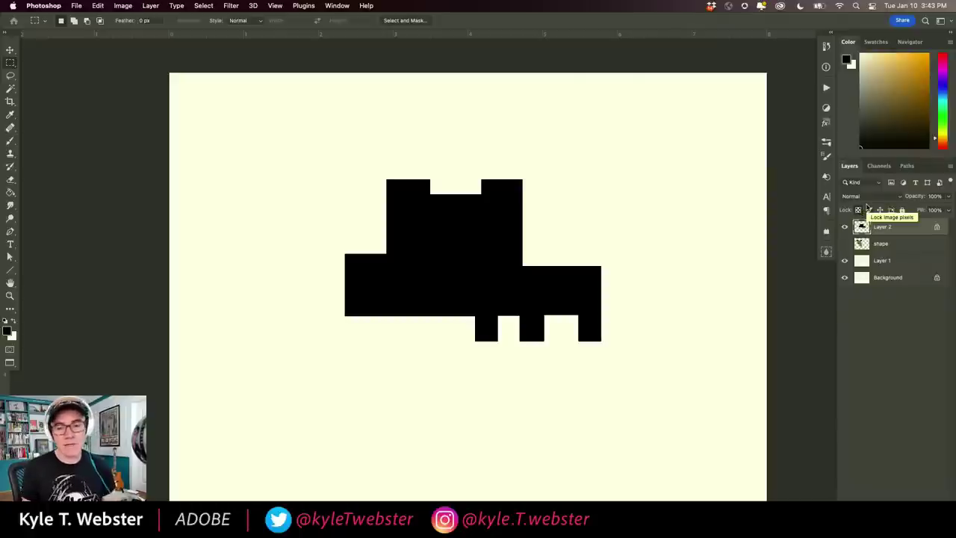
left_click_drag(942, 78, 942, 57)
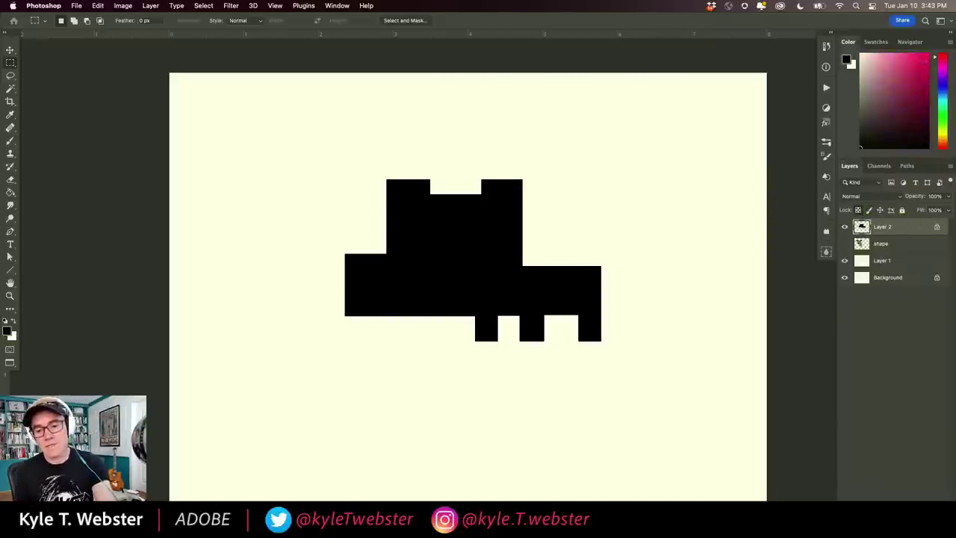
left_click(903, 65)
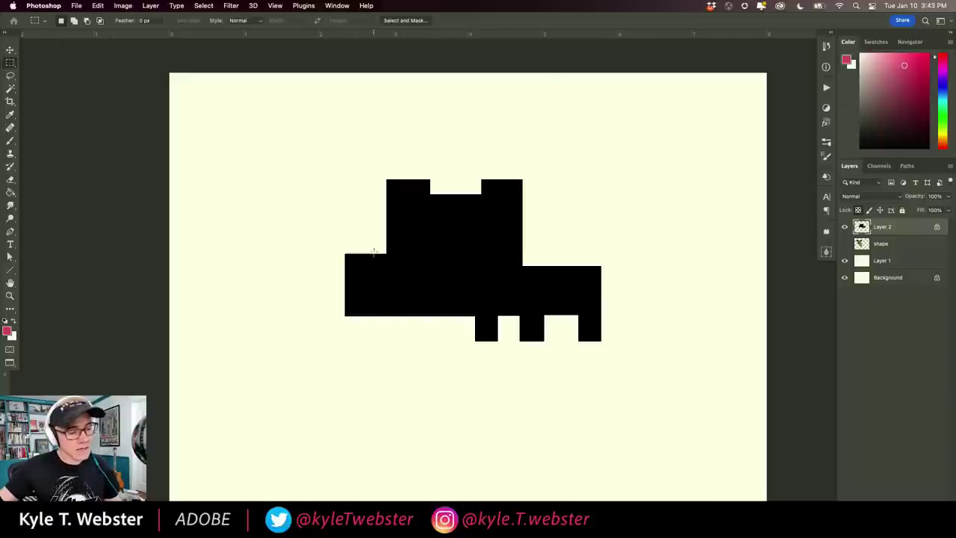
left_click_drag(376, 252, 365, 279)
left_click_drag(337, 282, 336, 285)
key("alt+BackSpace")
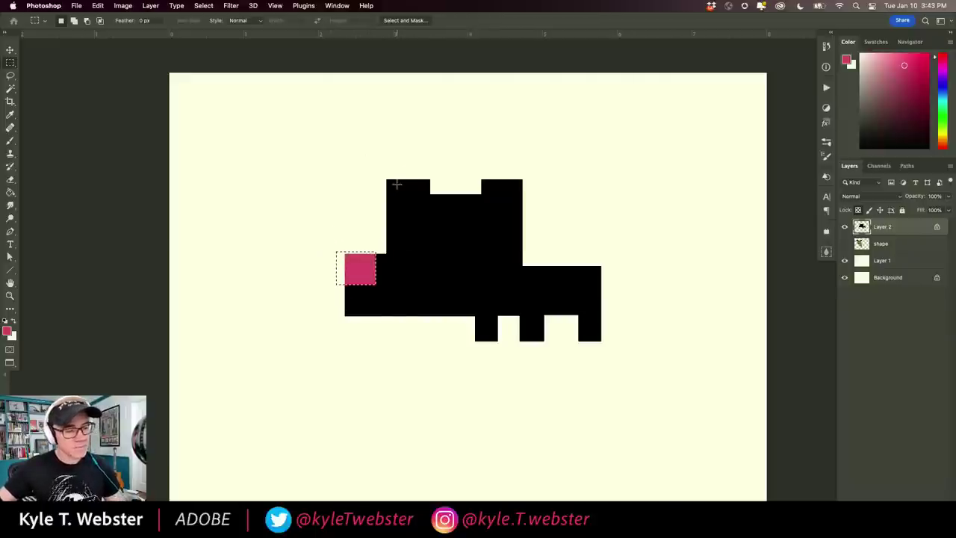
key("super+d")
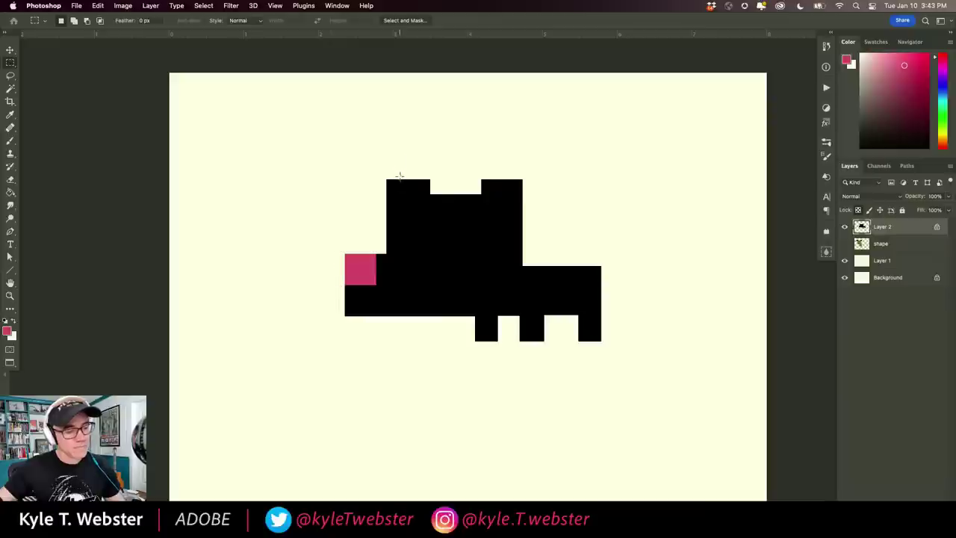
Step: Fill strips at the tops of the left and right ears with pink
left_click_drag(401, 173, 375, 210)
key("alt+BackSpace")
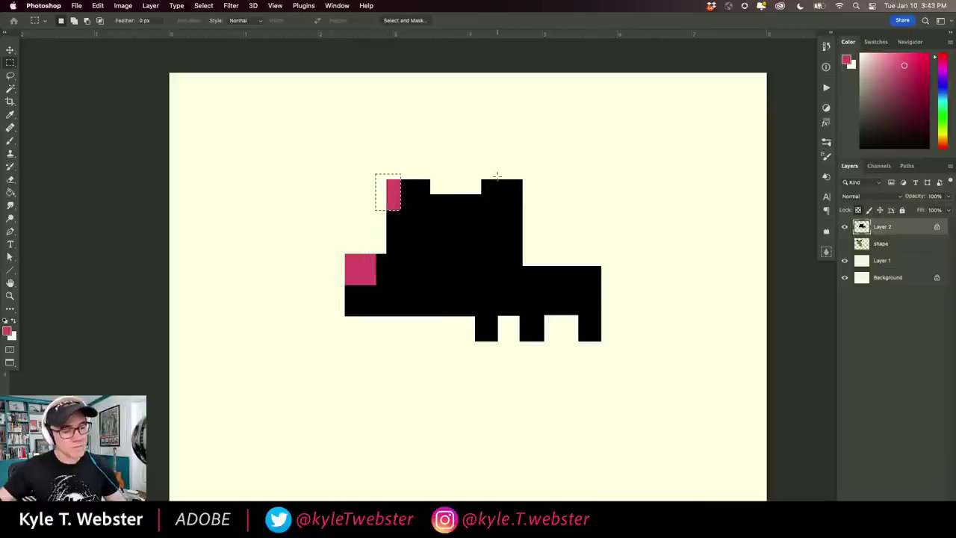
left_click_drag(497, 174, 481, 212)
key("alt+BackSpace")
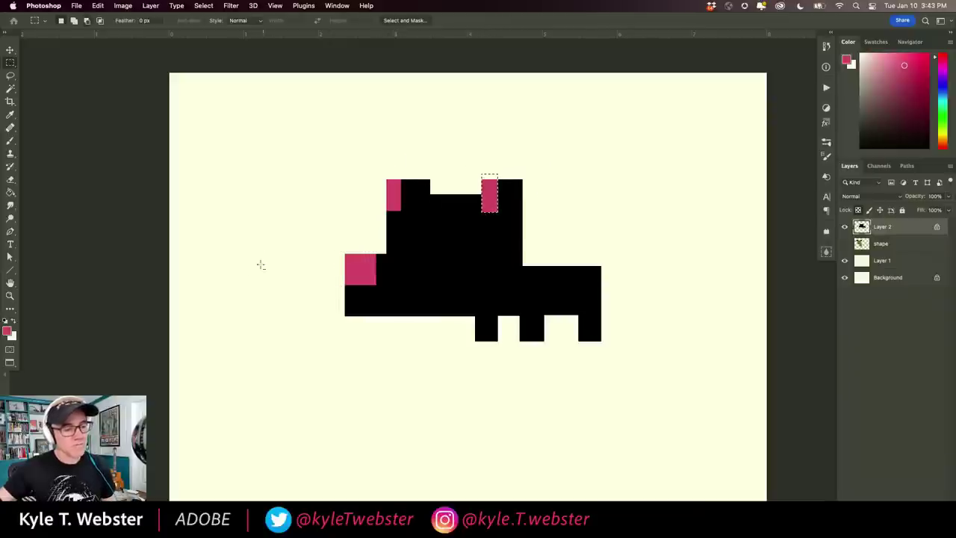
key("super+d")
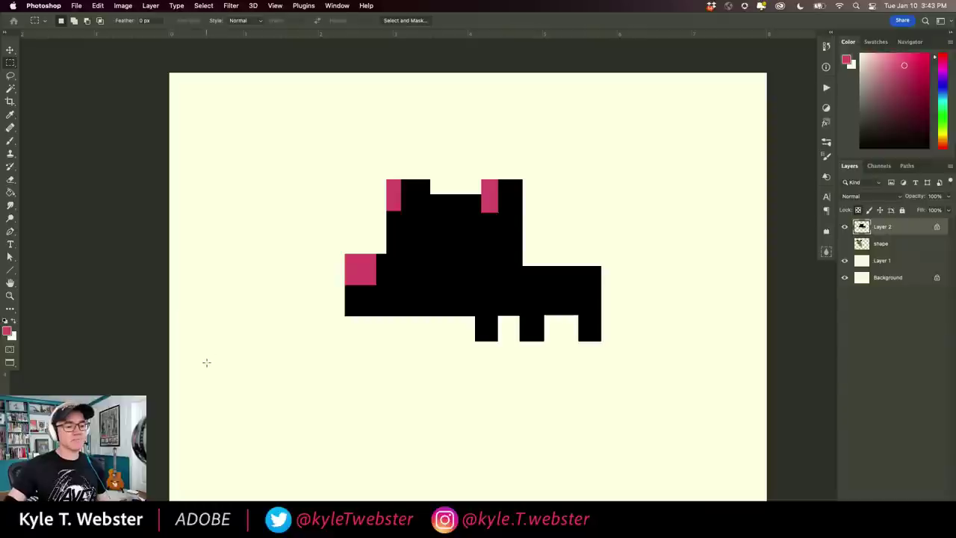
Step: Fill a white square eye on the dog's head and deselect
left_click(859, 54)
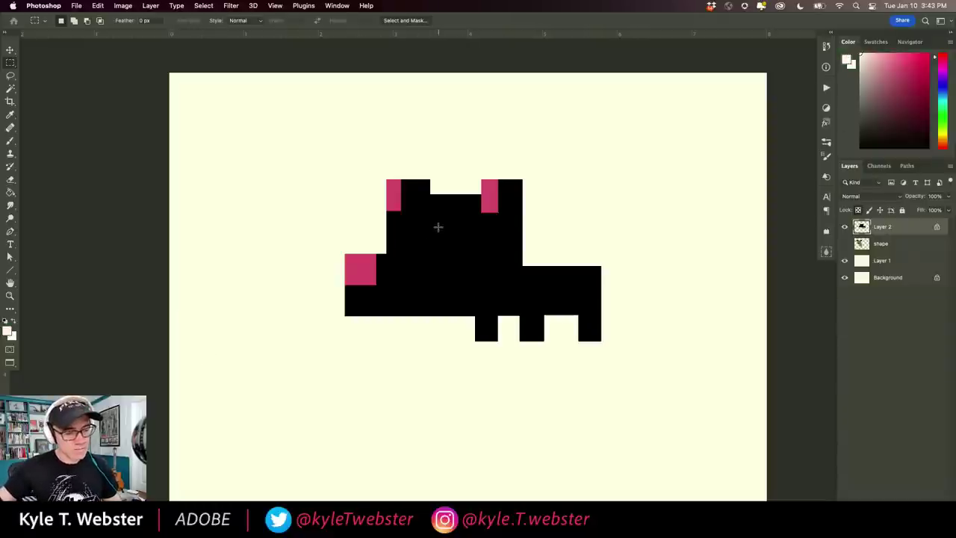
left_click_drag(437, 228, 476, 266)
key("alt+BackSpace")
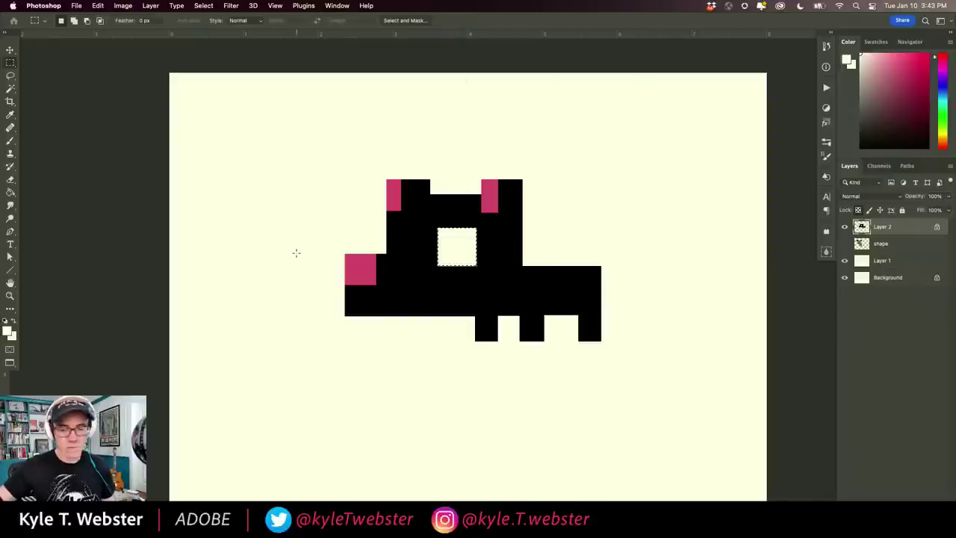
key("super+d")
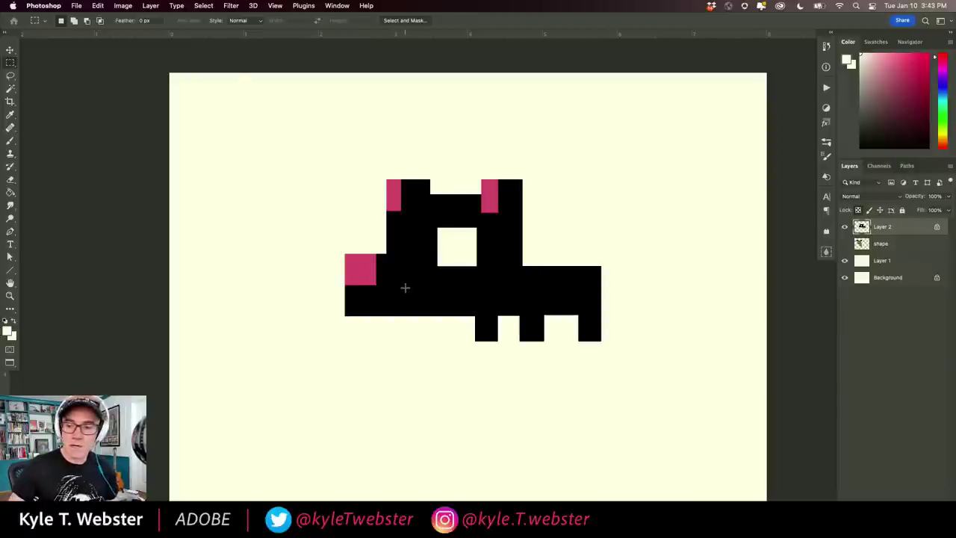
key("i")
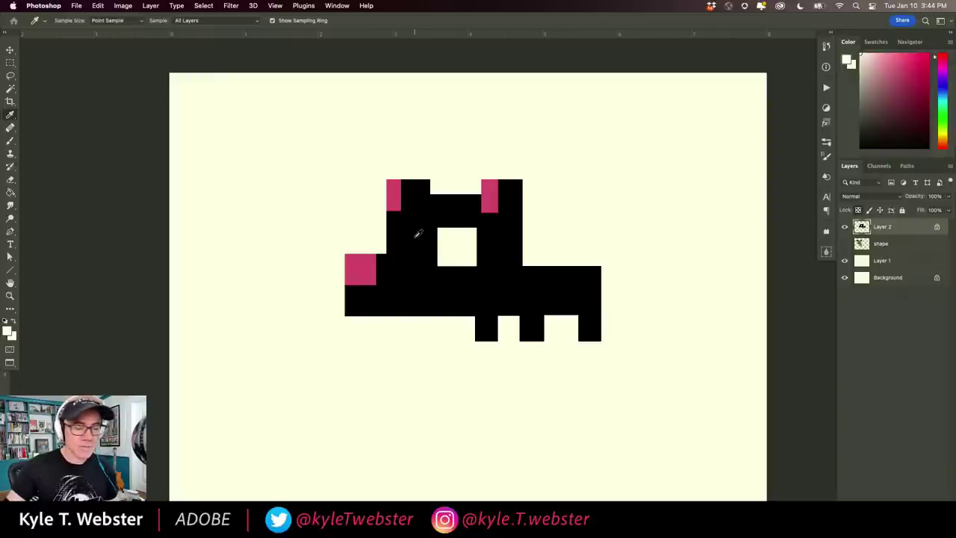
Step: Sample black from the body and fill a small pupil square inside the eye, then sample pink
left_click(416, 279)
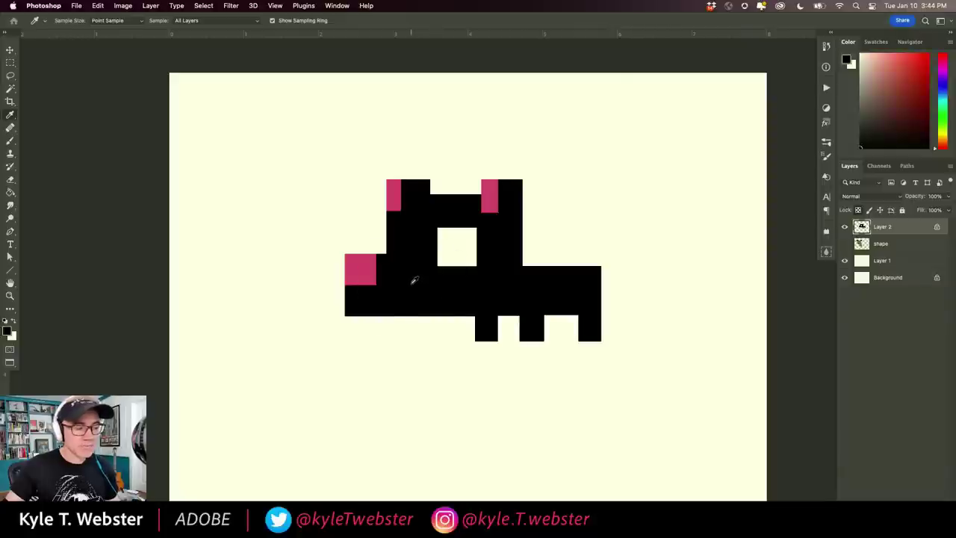
left_click(398, 193)
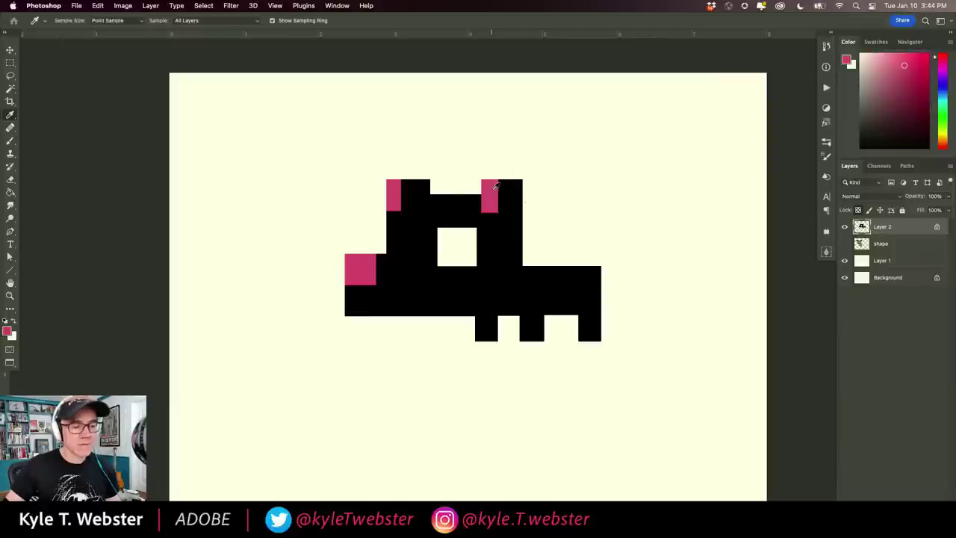
left_click_drag(363, 266, 408, 269)
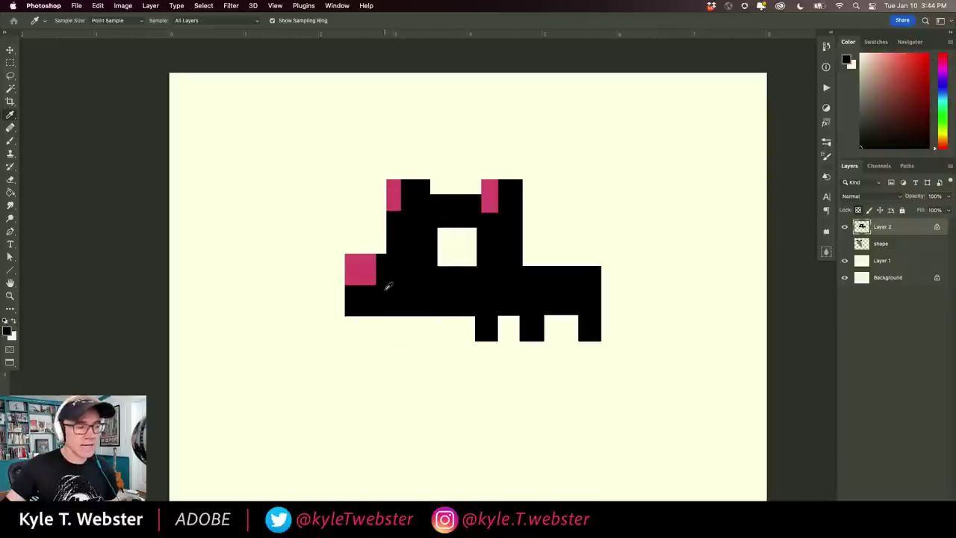
key("m")
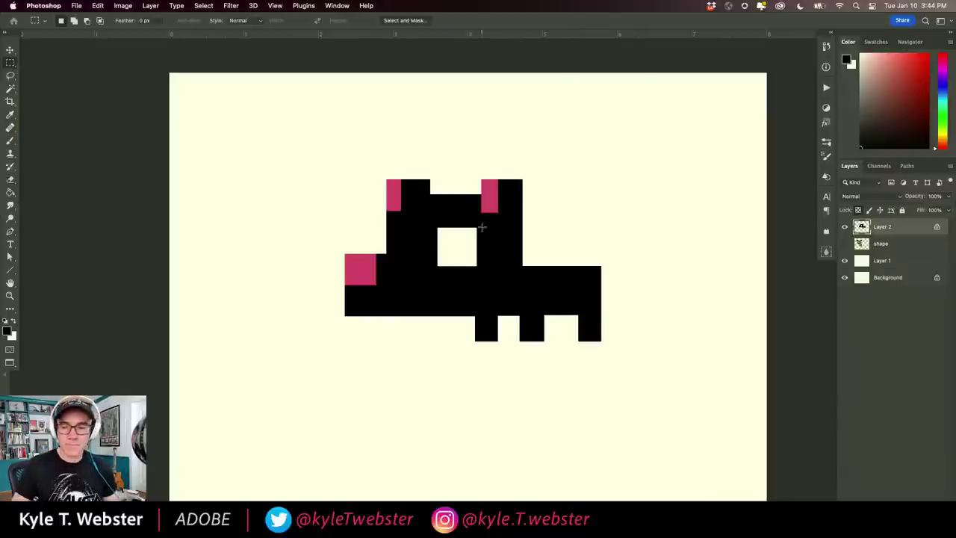
left_click_drag(458, 244, 476, 262)
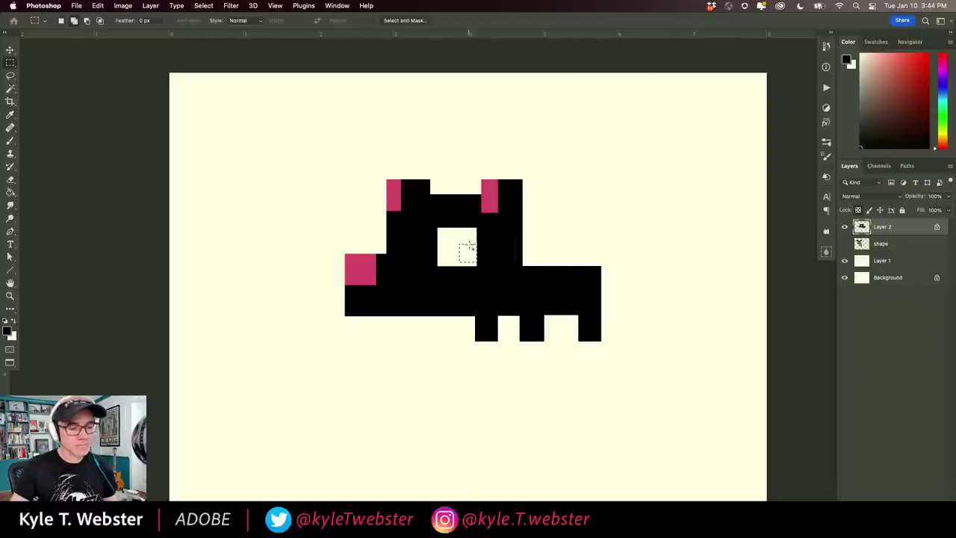
key("alt+BackSpace")
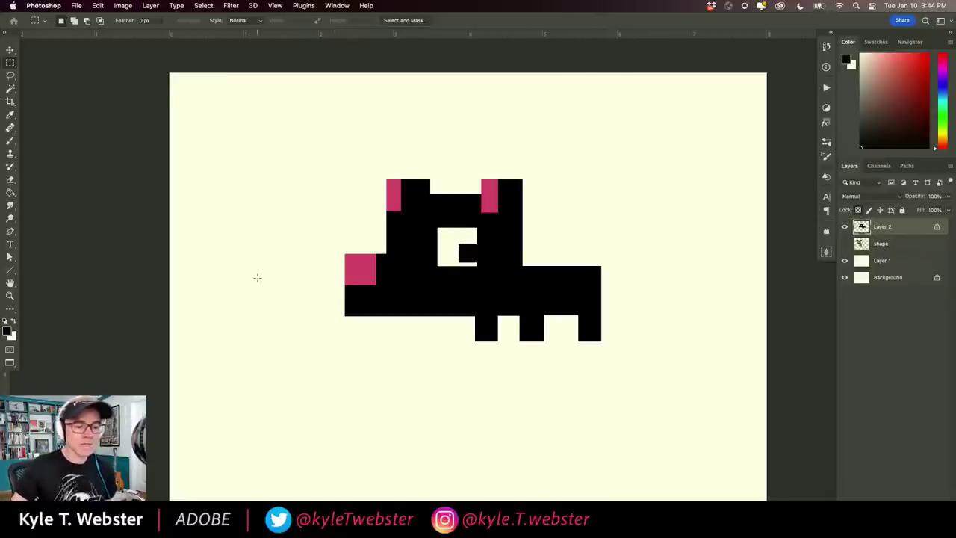
key("i")
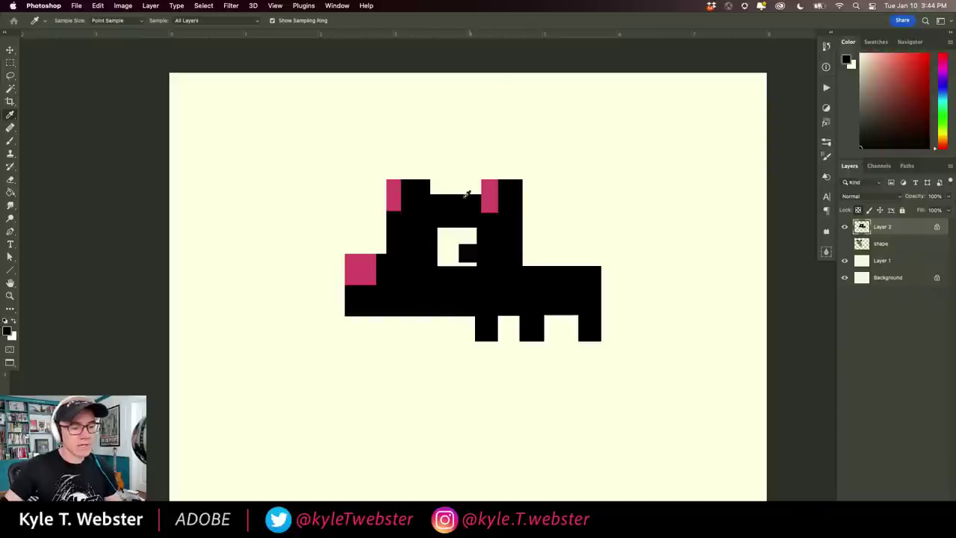
left_click(368, 265)
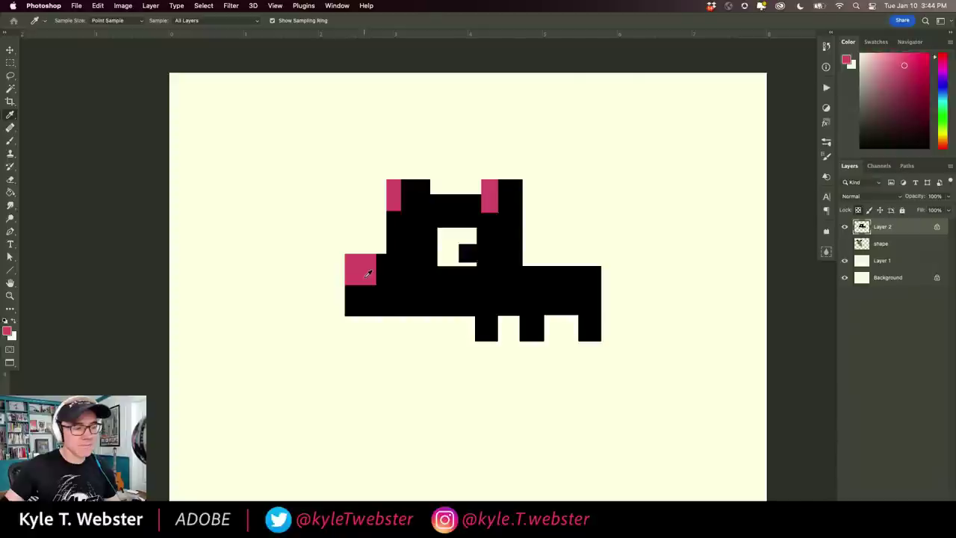
key("m")
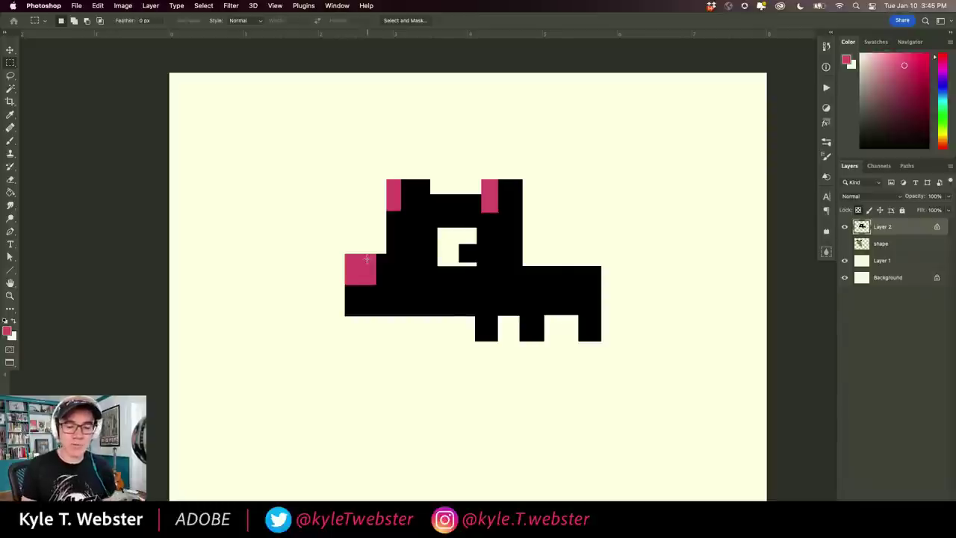
Step: Hide Layer 2 and create a new empty Layer 3 on top
left_click(844, 227)
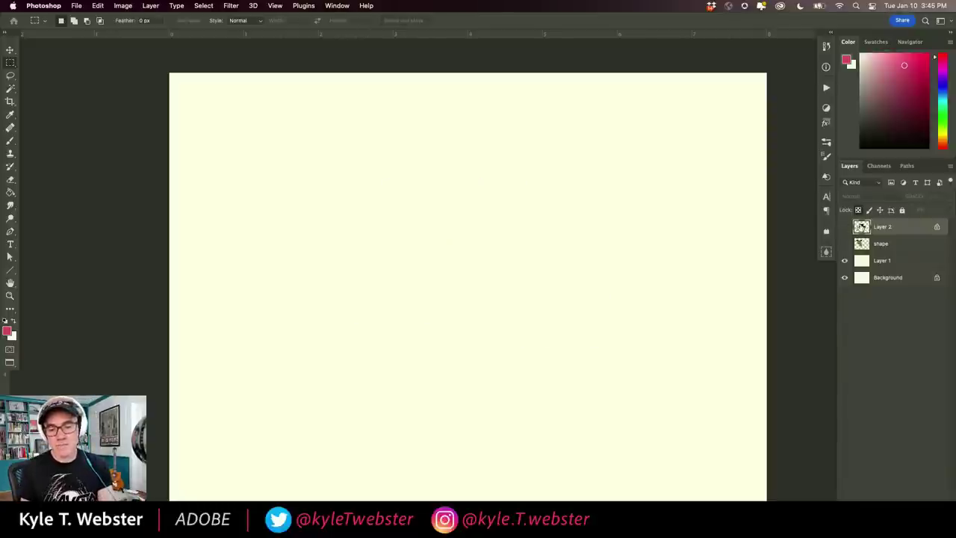
key("alt+shift+super+n")
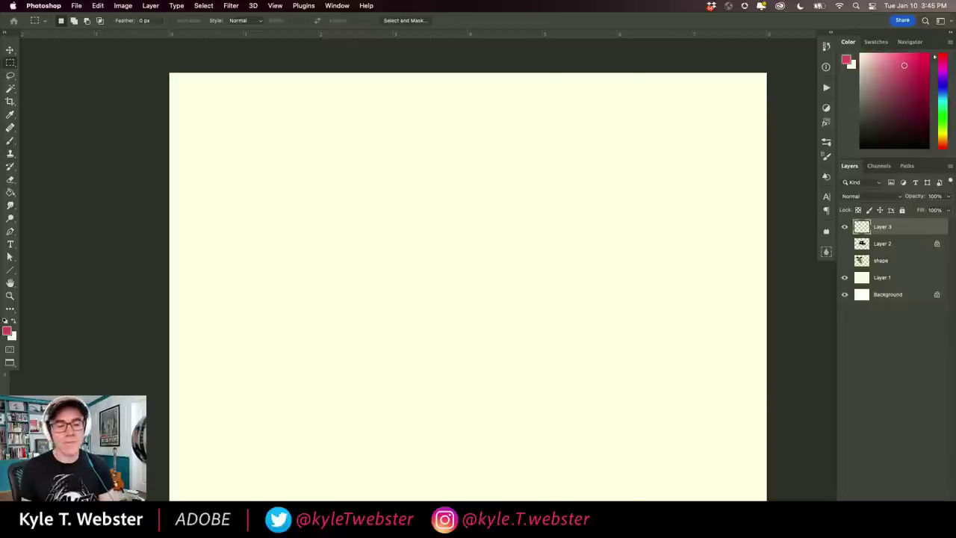
right_click(13, 64)
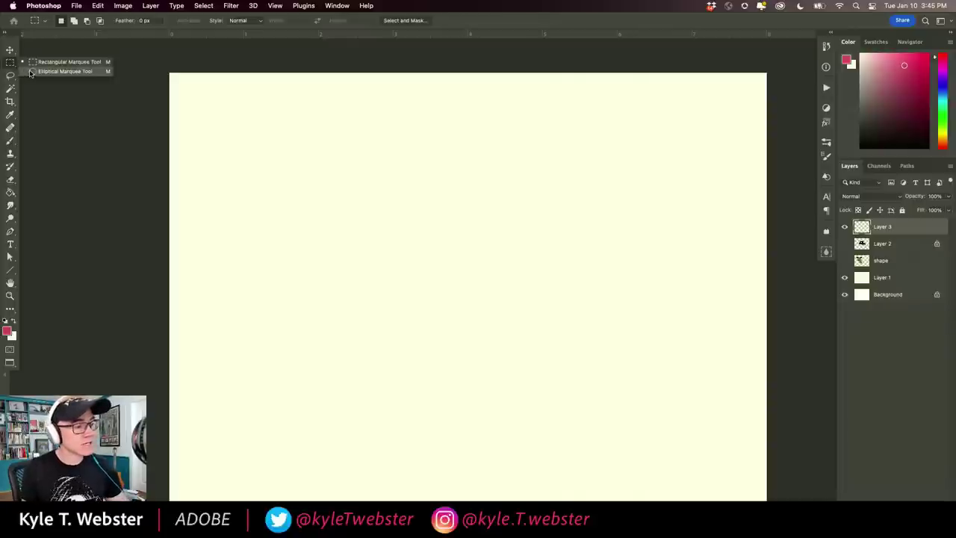
left_click(29, 74)
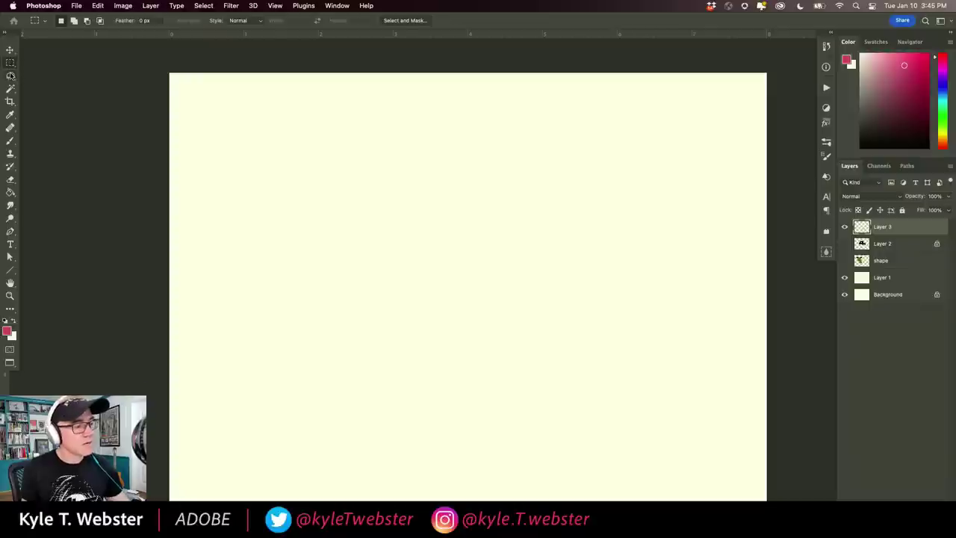
Step: Step through the toolbar's selection and sampling tools, ending on the Rectangular Marquee's shape choices
left_click(10, 75)
left_click(10, 88)
left_click(10, 101)
left_click(9, 115)
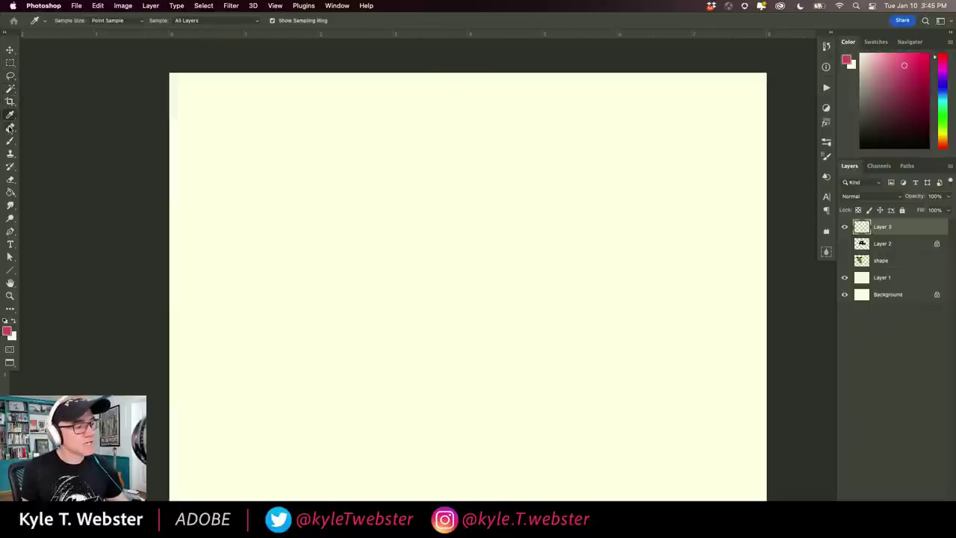
left_click(9, 128)
left_click(10, 141)
left_click(10, 128)
left_click(9, 114)
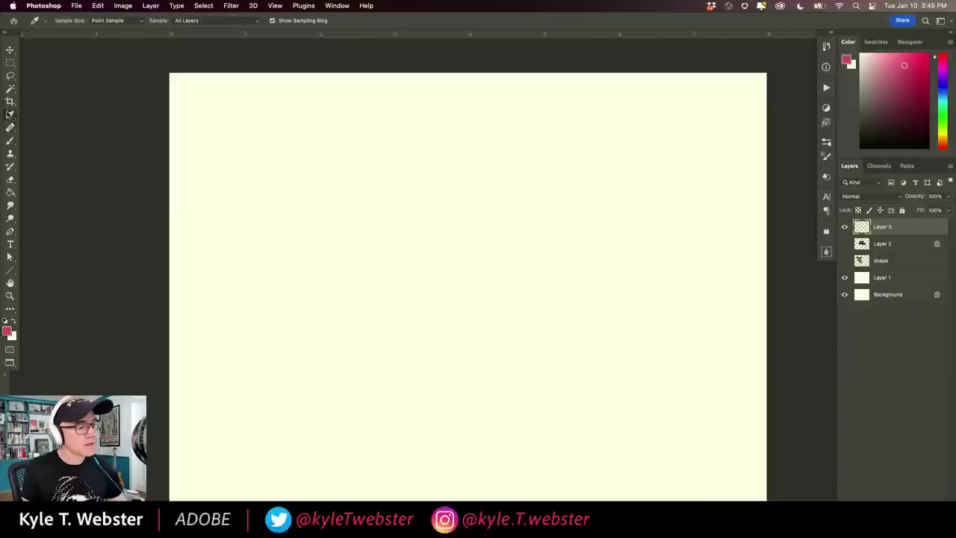
left_click(10, 101)
left_click(9, 89)
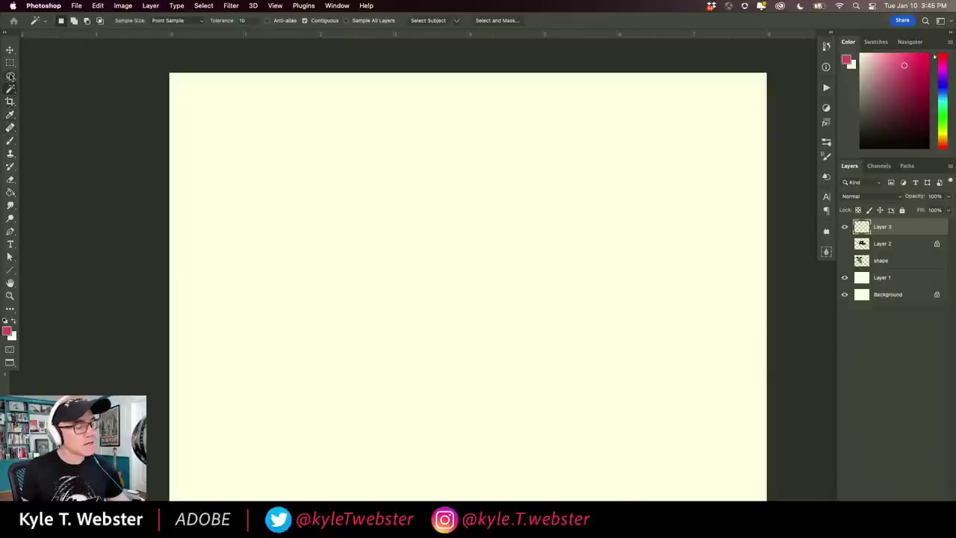
left_click(11, 75)
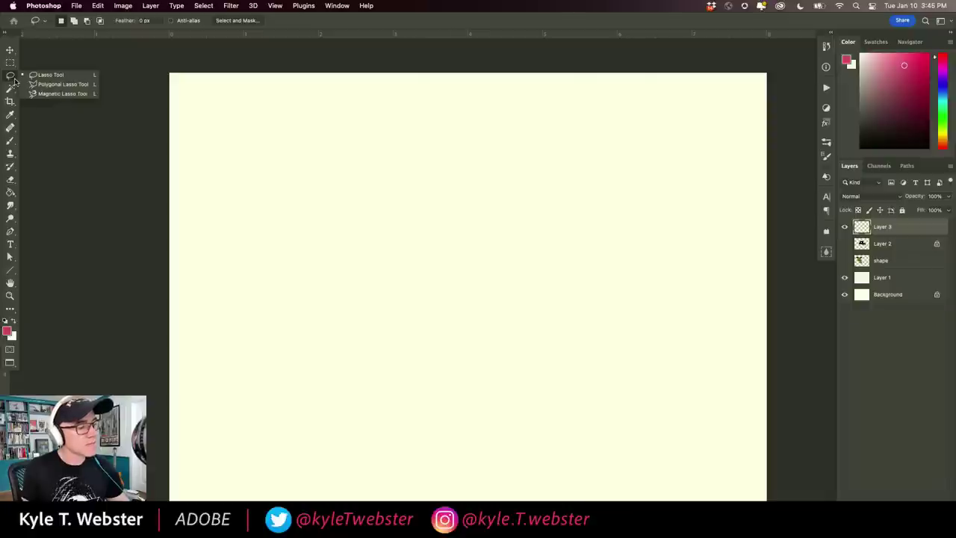
left_click(9, 62)
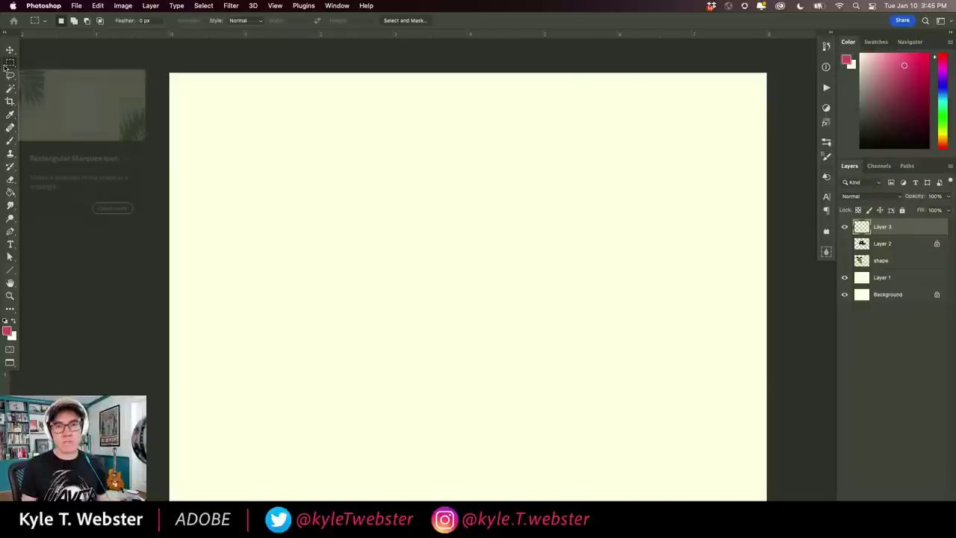
left_click(10, 63)
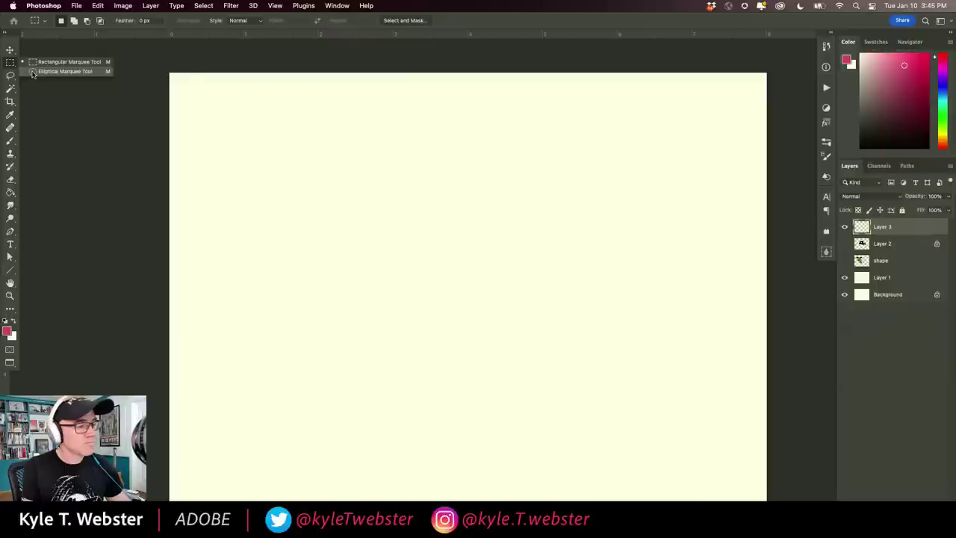
Step: Draw and reposition a large circular elliptical selection near the canvas centre
left_click(32, 73)
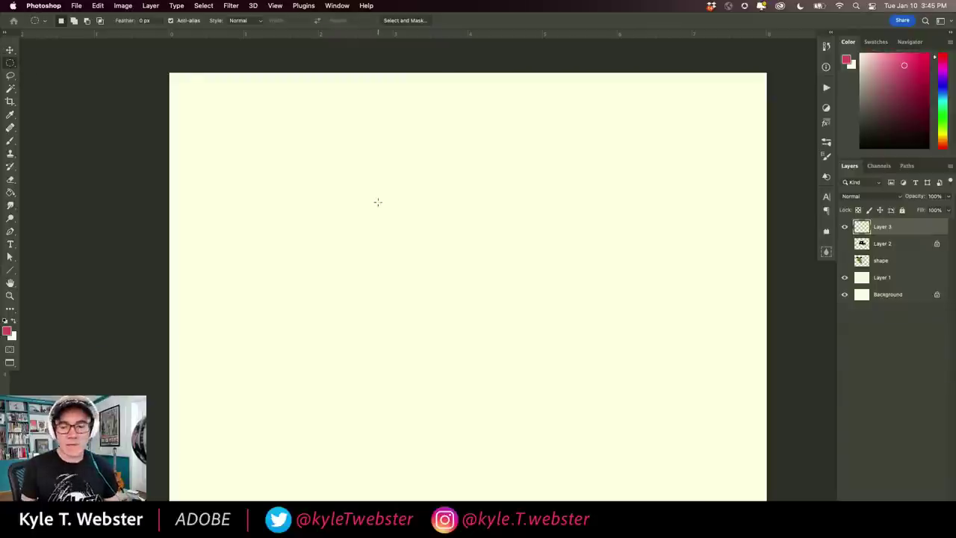
left_click_drag(347, 184, 503, 300)
left_click_drag(313, 254, 419, 373)
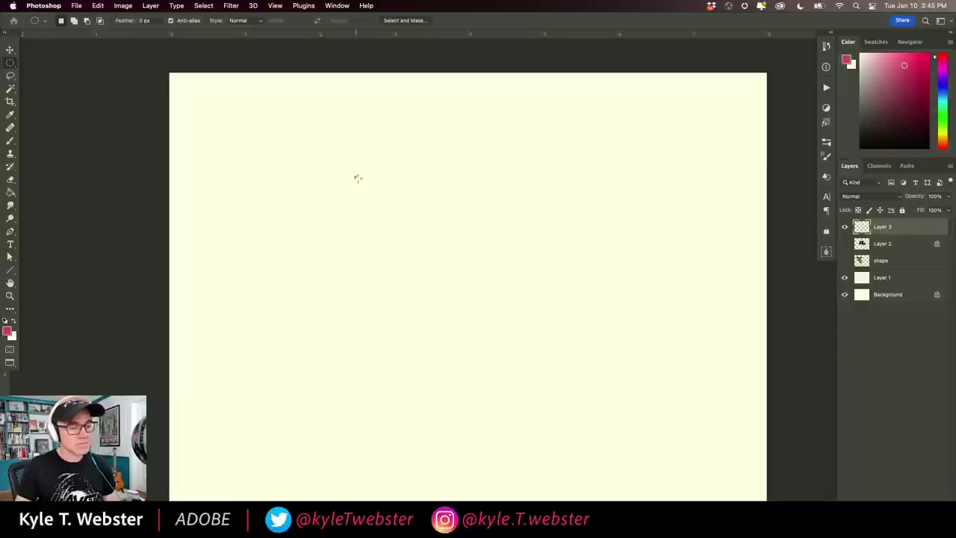
left_click_drag(355, 176, 590, 277)
left_click_drag(427, 234, 512, 353)
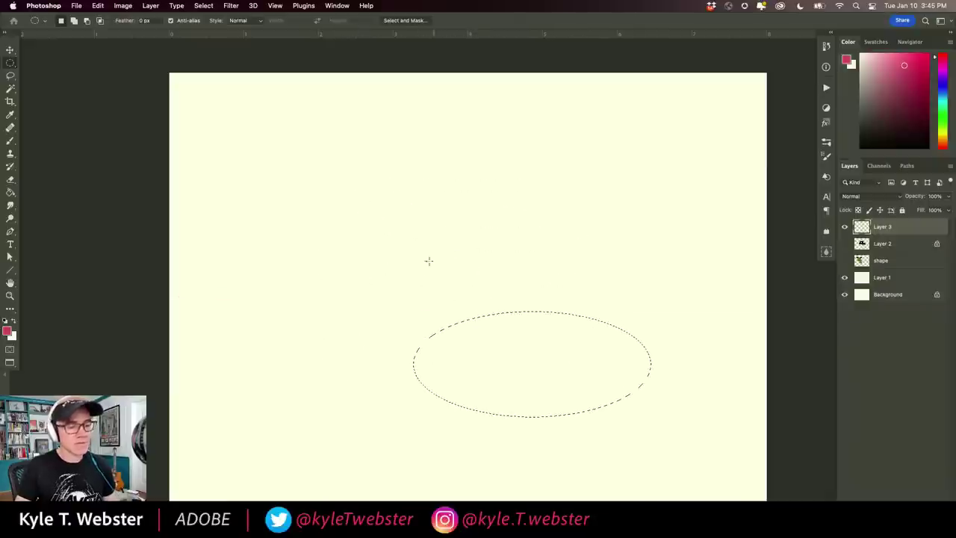
left_click_drag(345, 173, 450, 320)
left_click_drag(388, 233, 492, 328)
left_click_drag(308, 169, 444, 288)
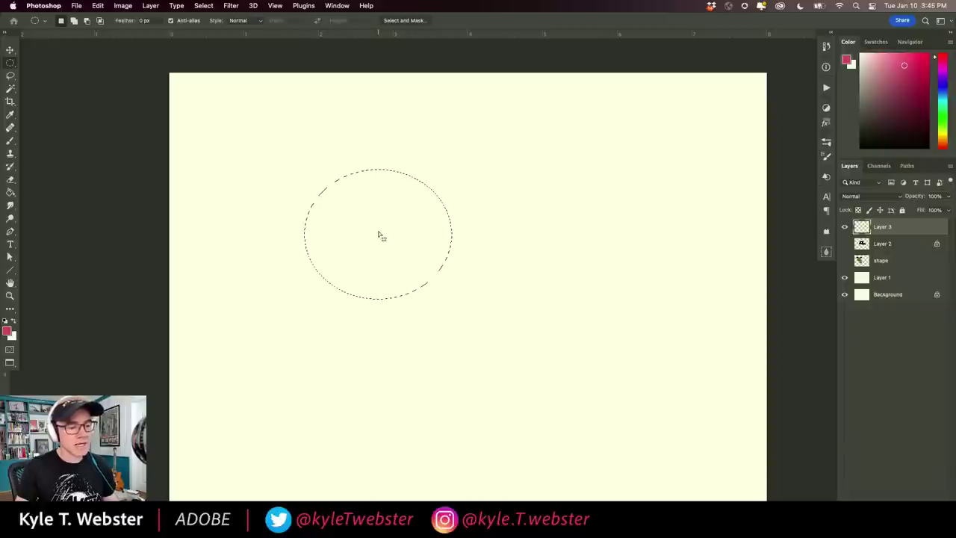
left_click_drag(380, 235, 506, 318)
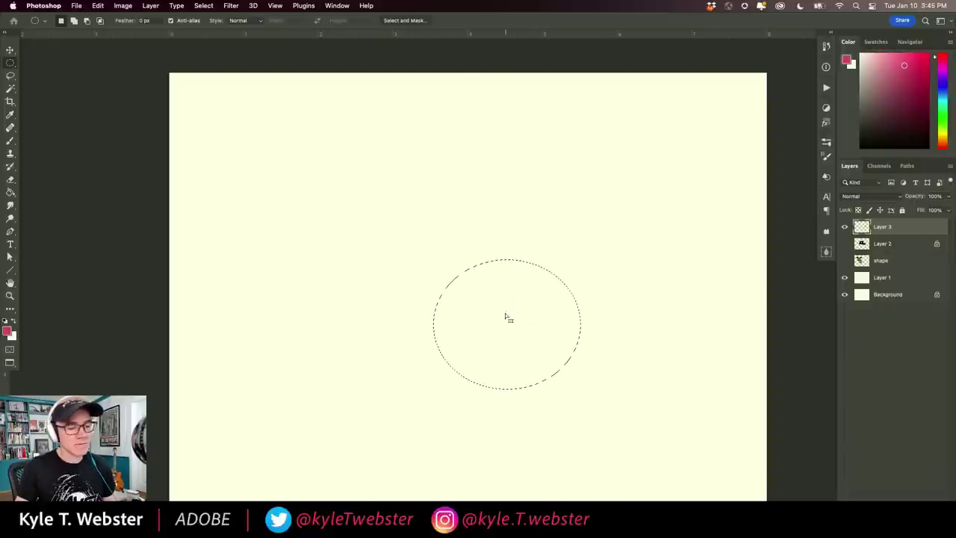
left_click_drag(333, 177, 459, 296)
left_click_drag(394, 234, 555, 241)
left_click_drag(449, 155, 547, 259)
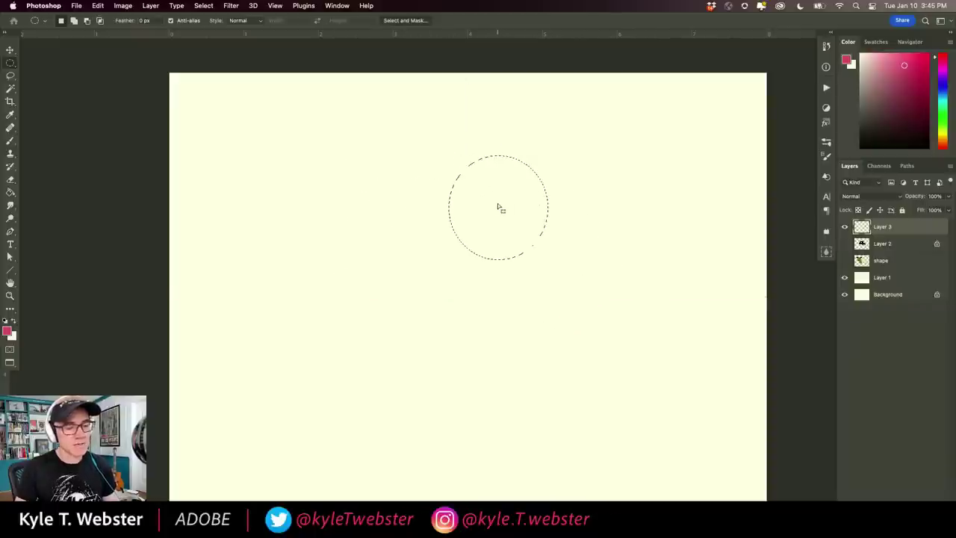
left_click_drag(498, 207, 357, 276)
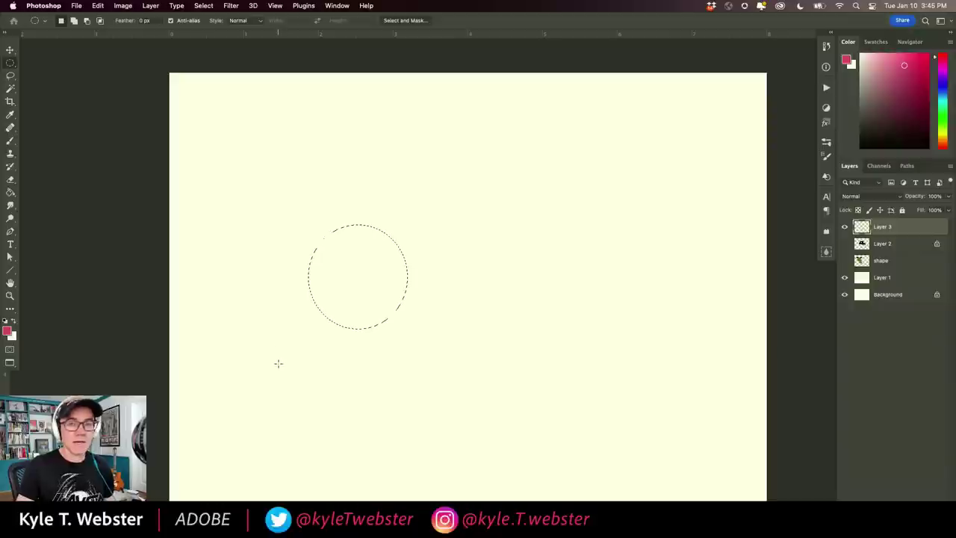
left_click_drag(357, 158, 489, 288)
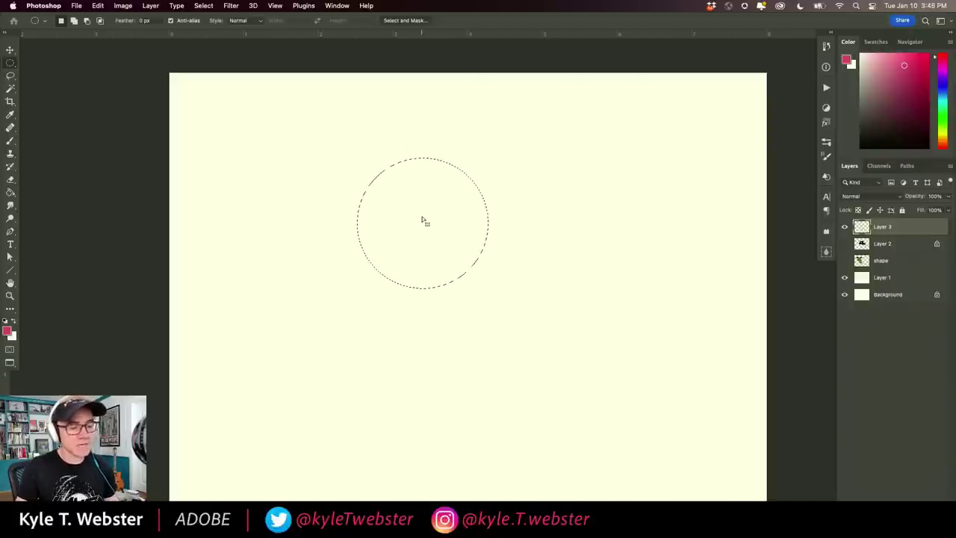
left_click_drag(423, 221, 370, 248)
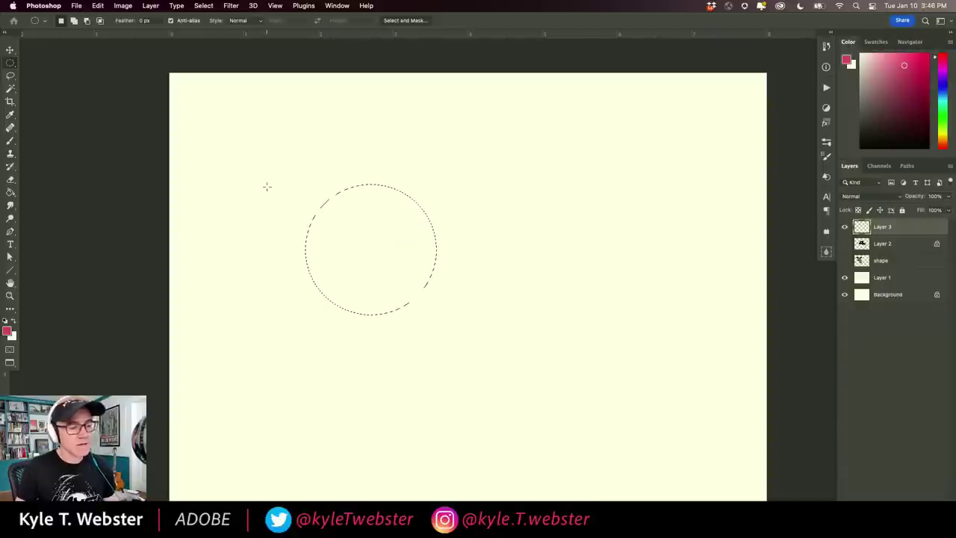
Step: Add five overlapping ovals at the left, top right and bottom of the circle selection
left_click_drag(296, 159, 373, 236)
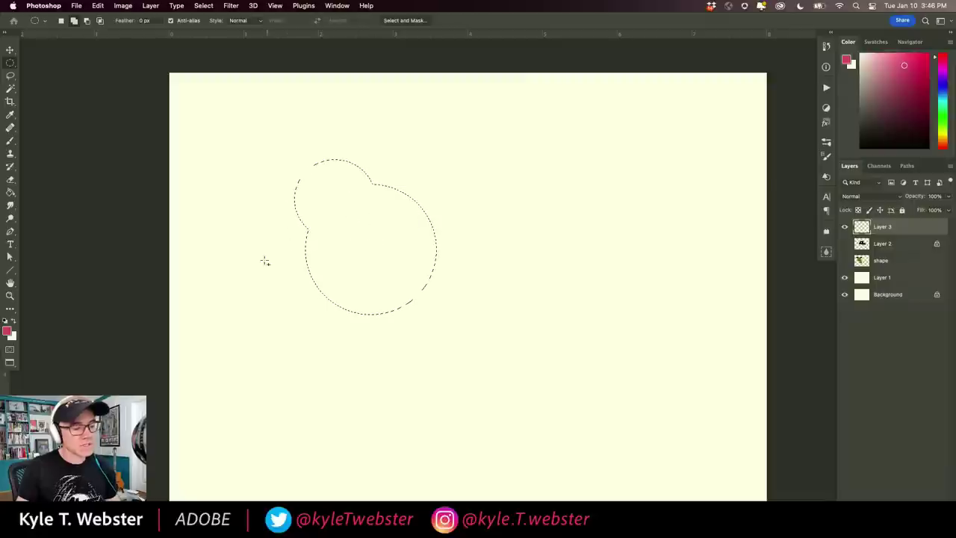
left_click_drag(261, 261, 344, 283)
left_click_drag(266, 215, 307, 263)
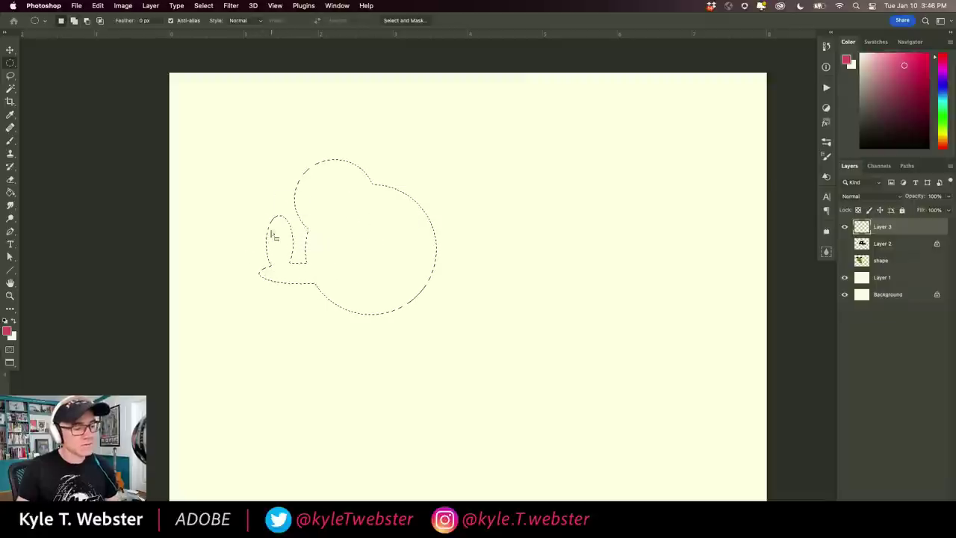
left_click_drag(387, 149, 434, 212)
left_click_drag(350, 311, 392, 371)
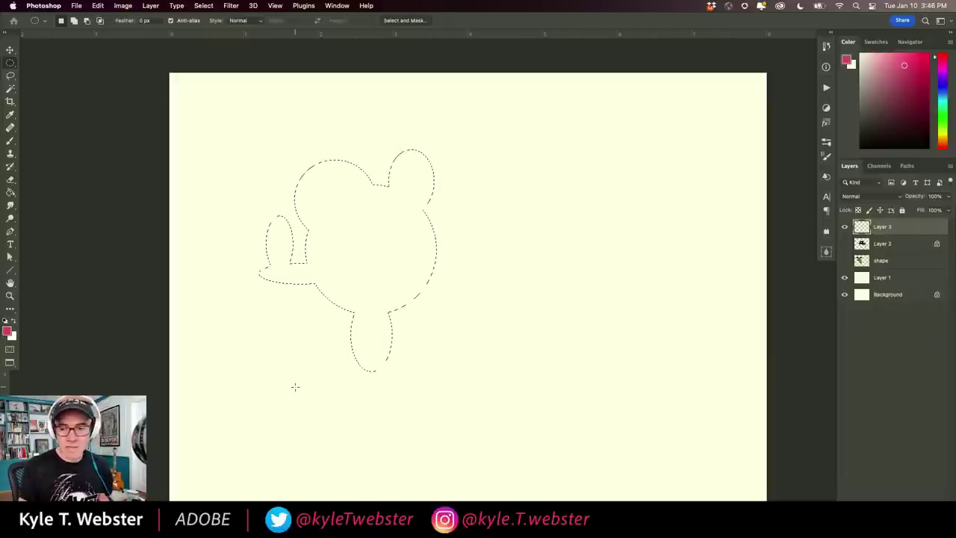
Step: Deselect with Cmd+D, then pan the canvas and zoom the view back out
key("super+d")
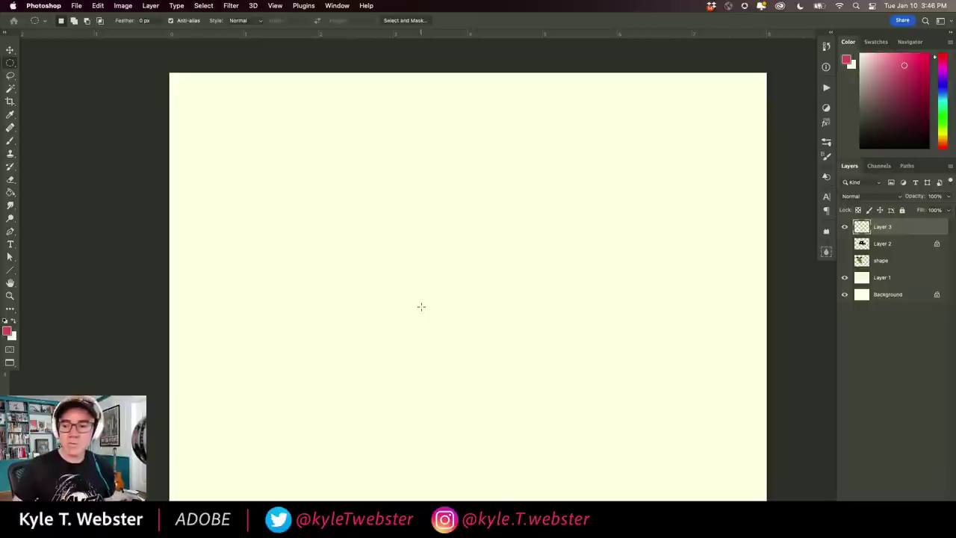
left_click_drag(474, 276, 441, 259)
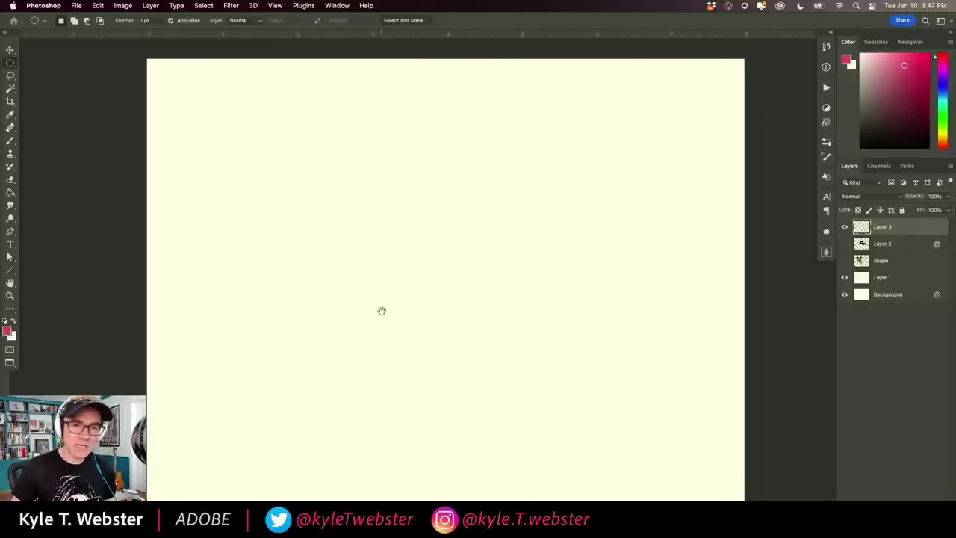
scroll(381, 311, "up", 1)
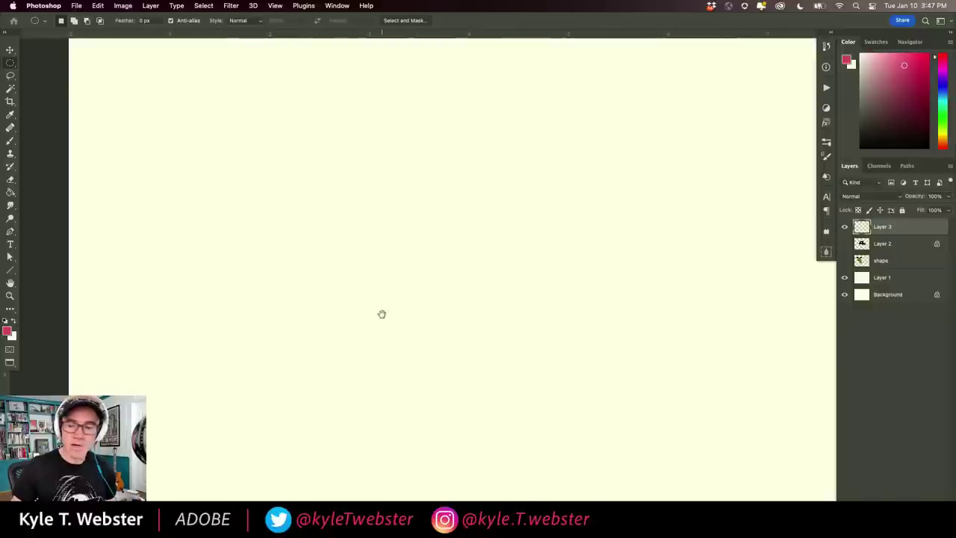
left_click(382, 319, "alt")
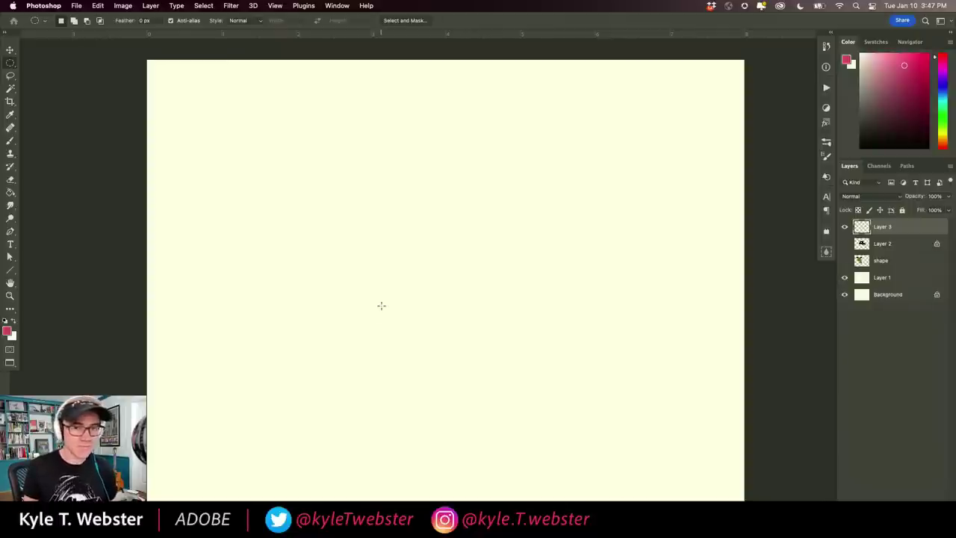
left_click_drag(277, 170, 422, 283)
left_click_drag(378, 214, 541, 373)
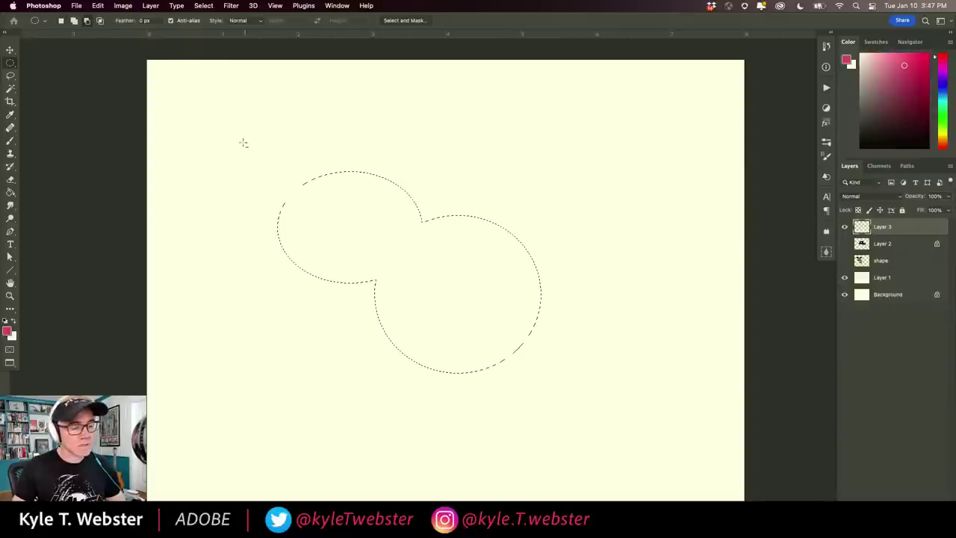
left_click_drag(242, 141, 381, 254)
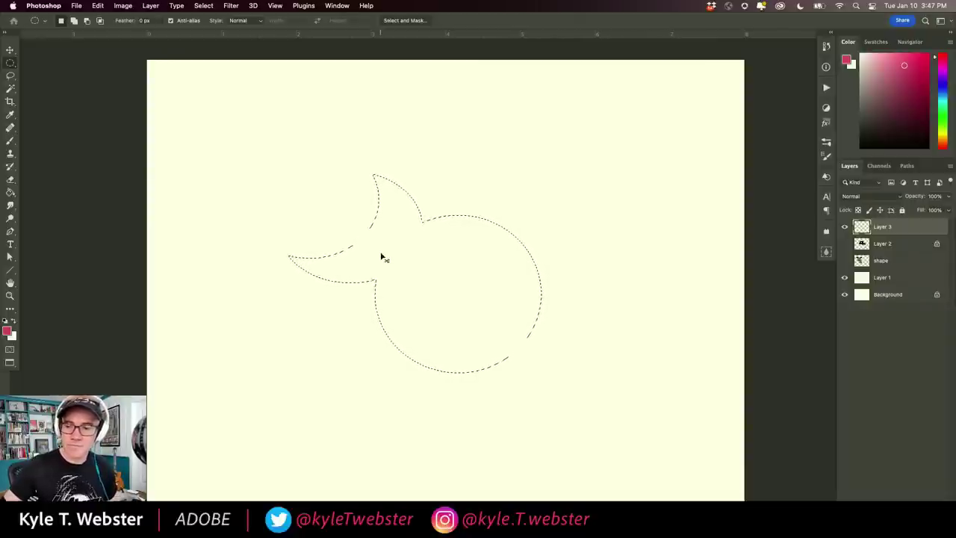
key("super+d")
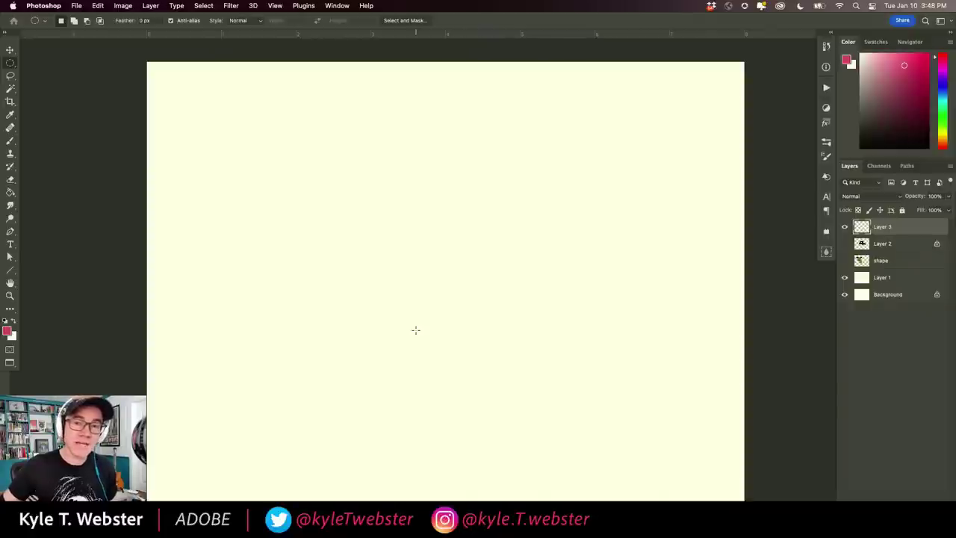
key("shift+m")
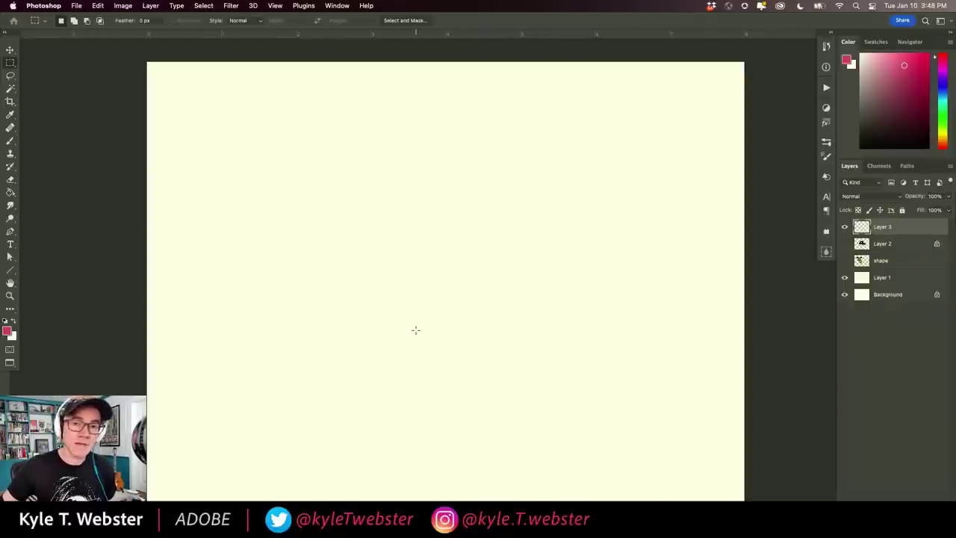
key("shift+m")
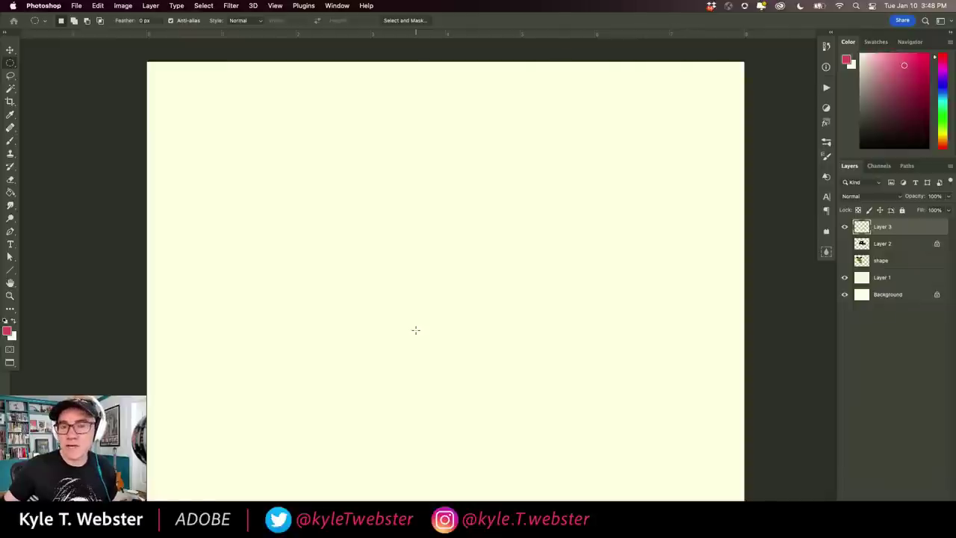
key("shift+m")
key("shift+m")
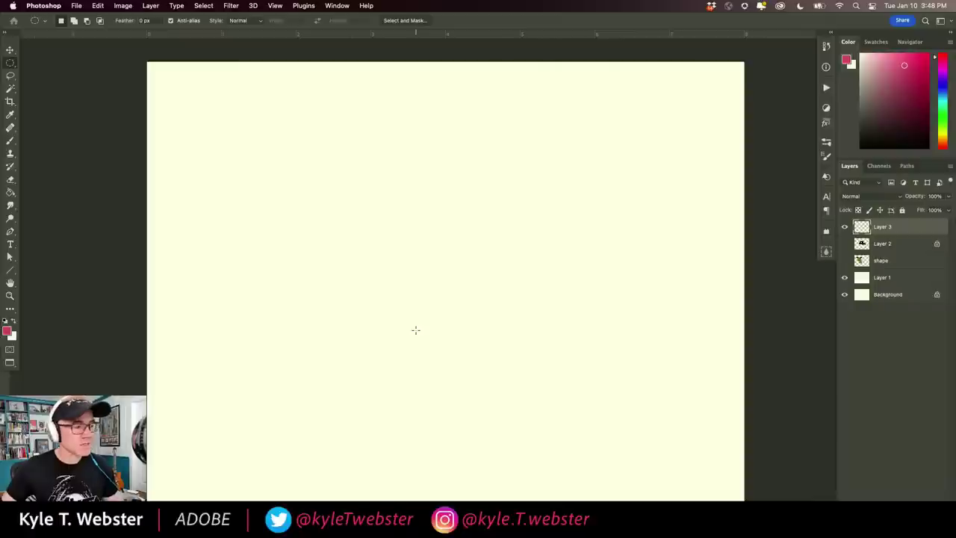
key("shift+m")
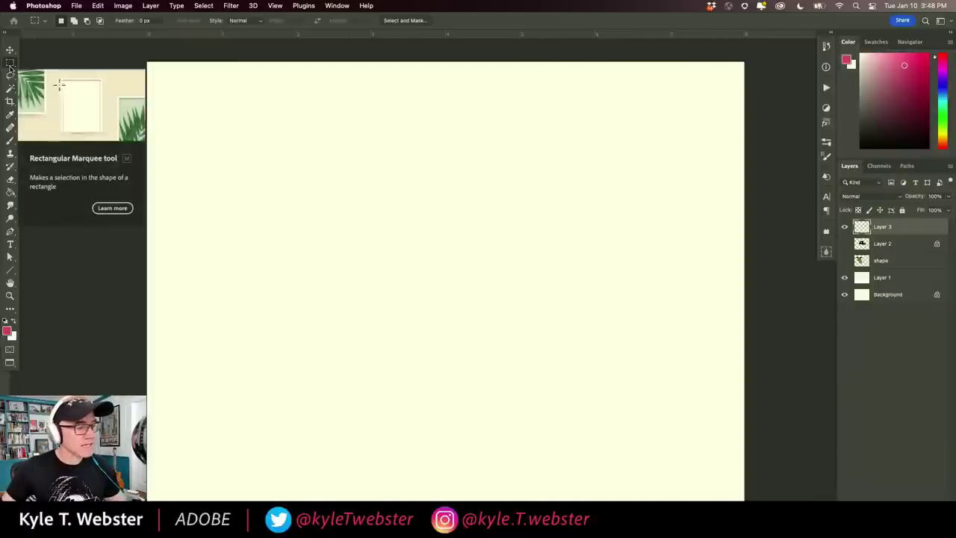
key("shift+m")
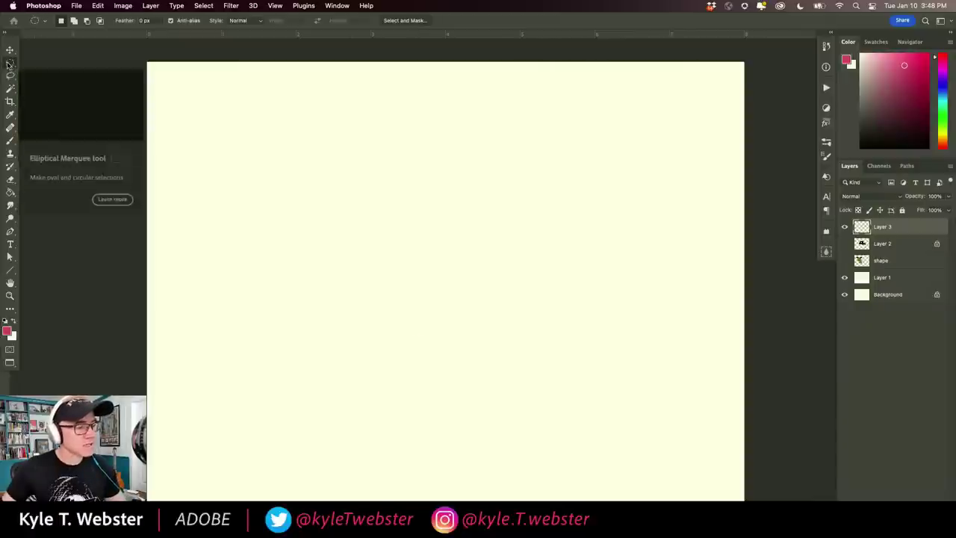
key("shift+m")
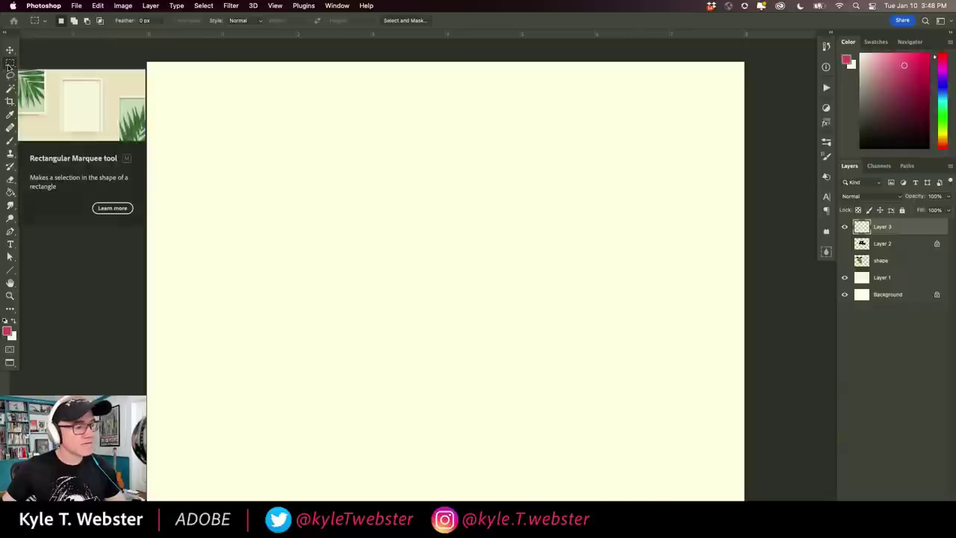
key("shift+m")
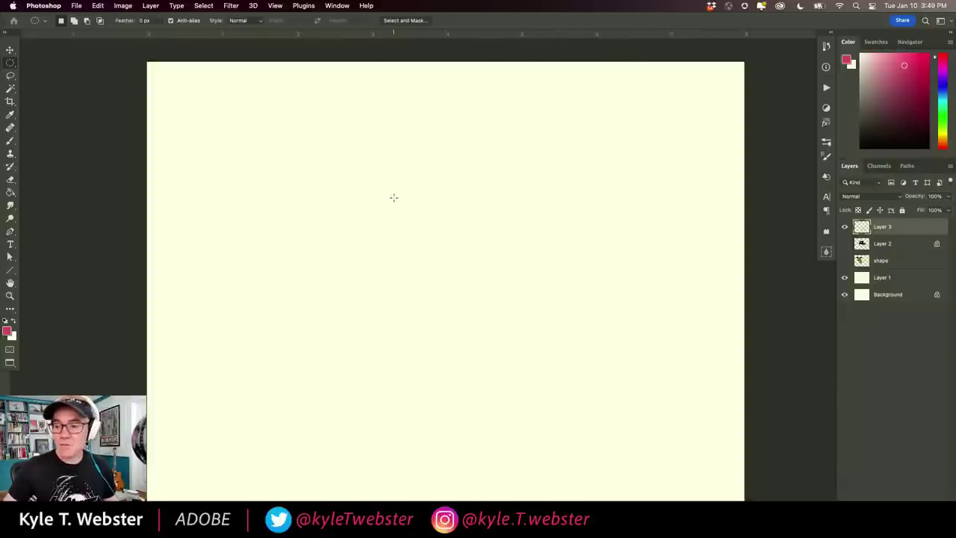
Step: Fill a tall rectangular selection near the canvas centre with pink
key("shift+m")
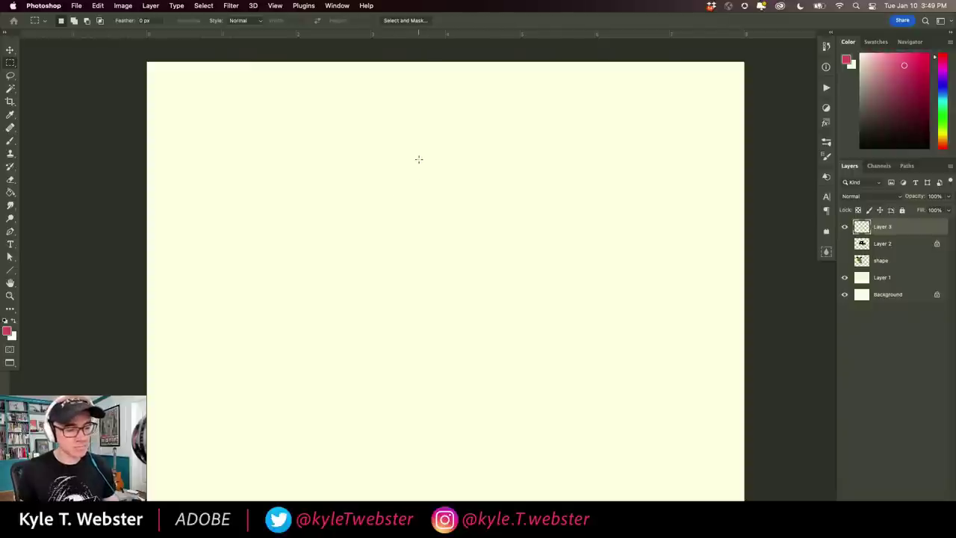
left_click_drag(419, 161, 517, 336)
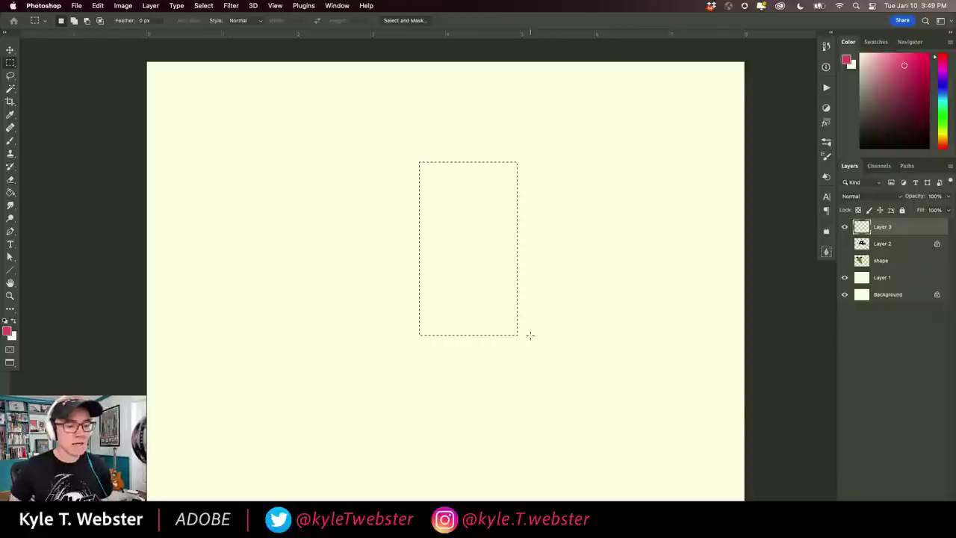
key("alt+BackSpace")
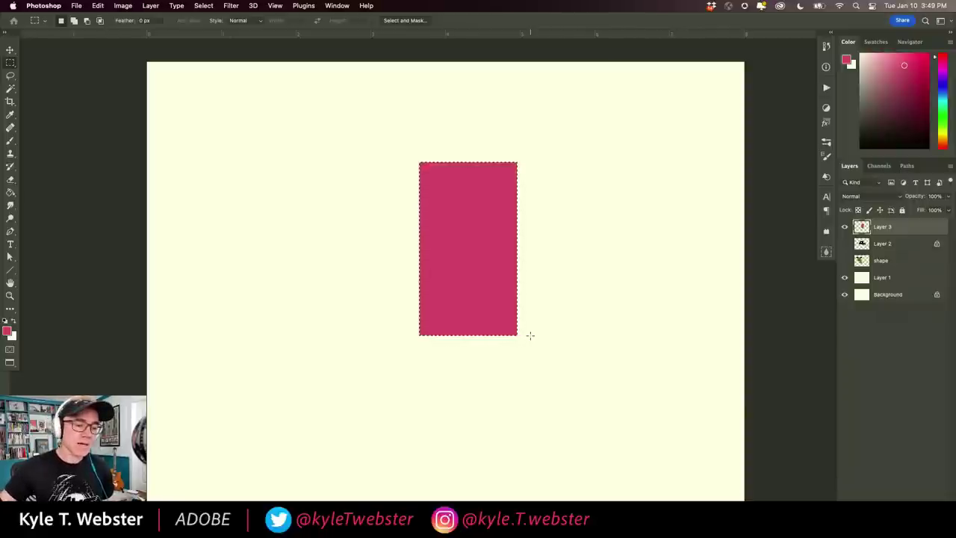
key("super+d")
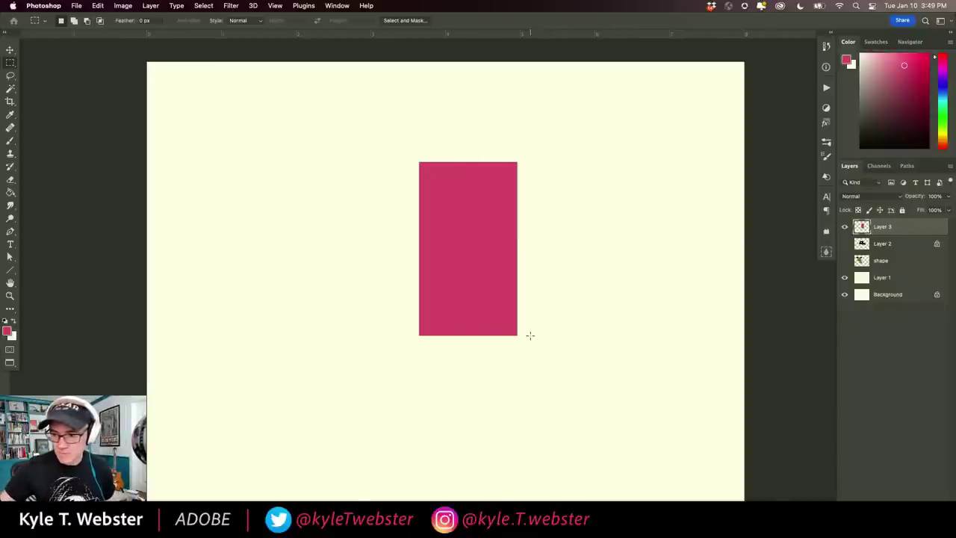
Step: Delete a tall ellipse overlapping the rectangle's right edge so it curves inward
key("shift+m")
left_click_drag(641, 155, 525, 394)
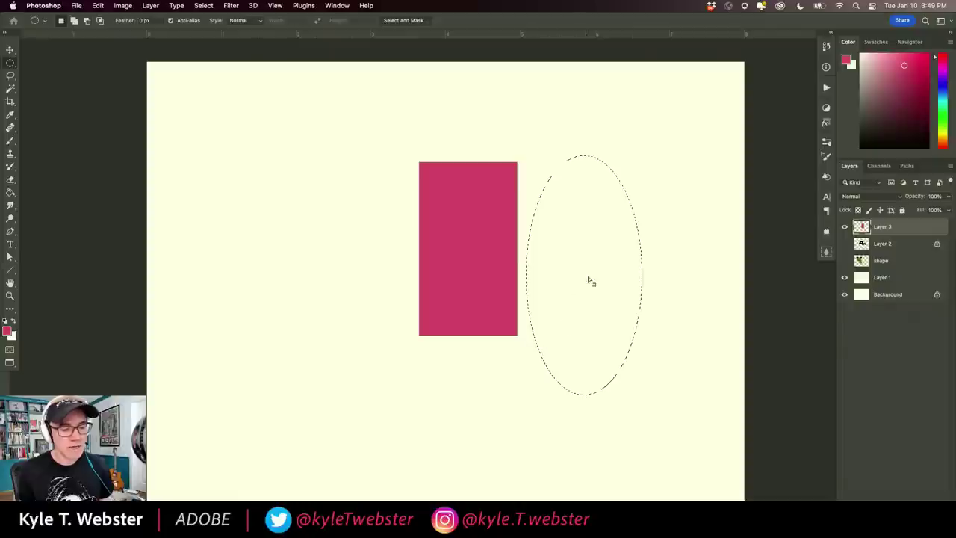
left_click_drag(587, 282, 554, 266)
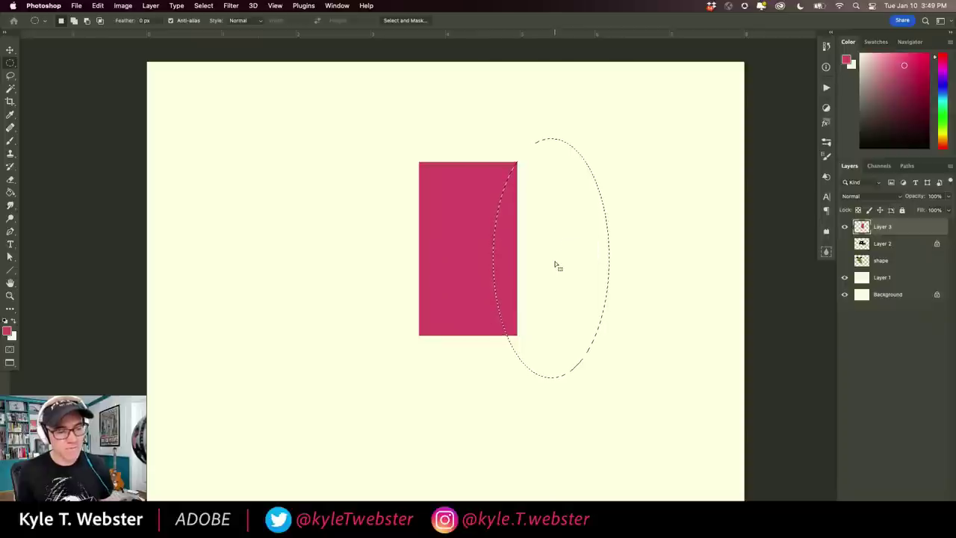
key("BackSpace")
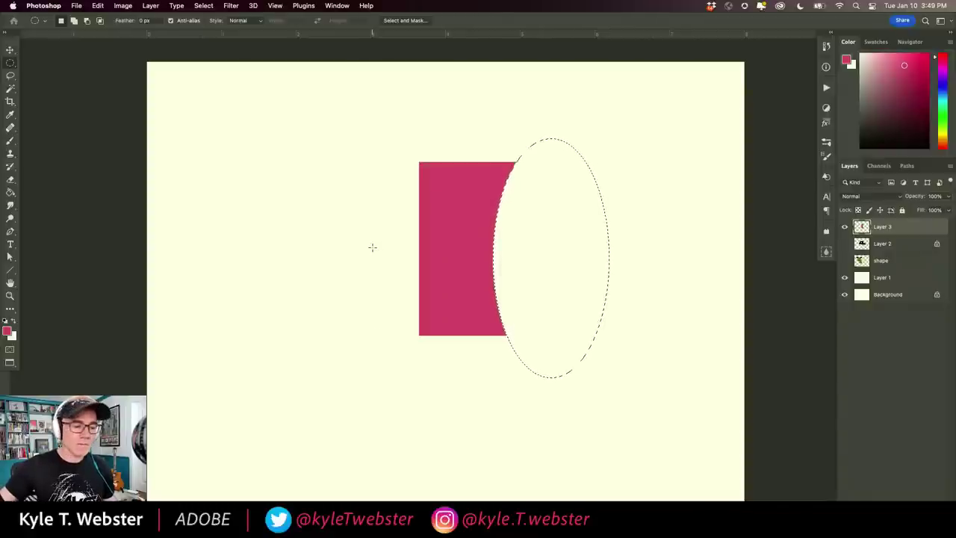
key("super+d")
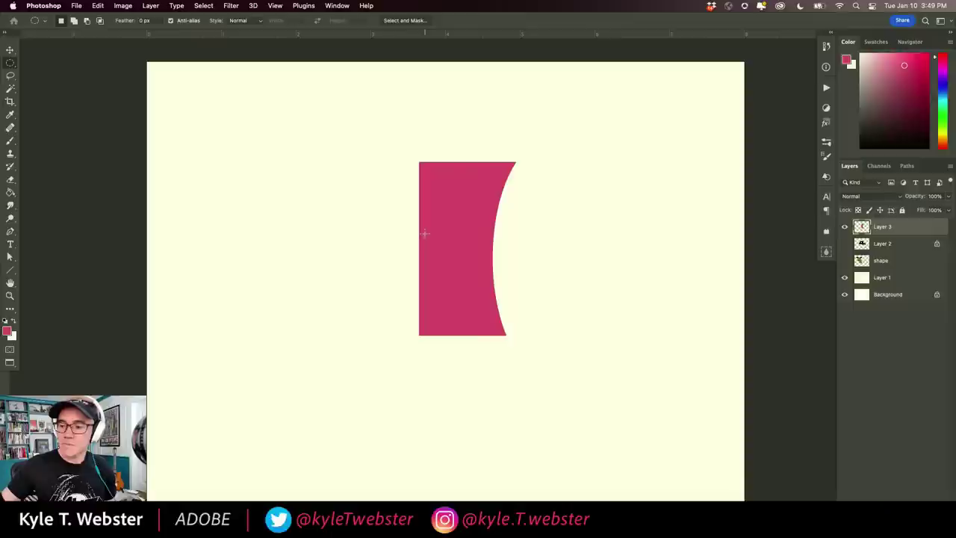
Step: Try a selection feather of 44 and dismiss the out-of-range warning
key("Return")
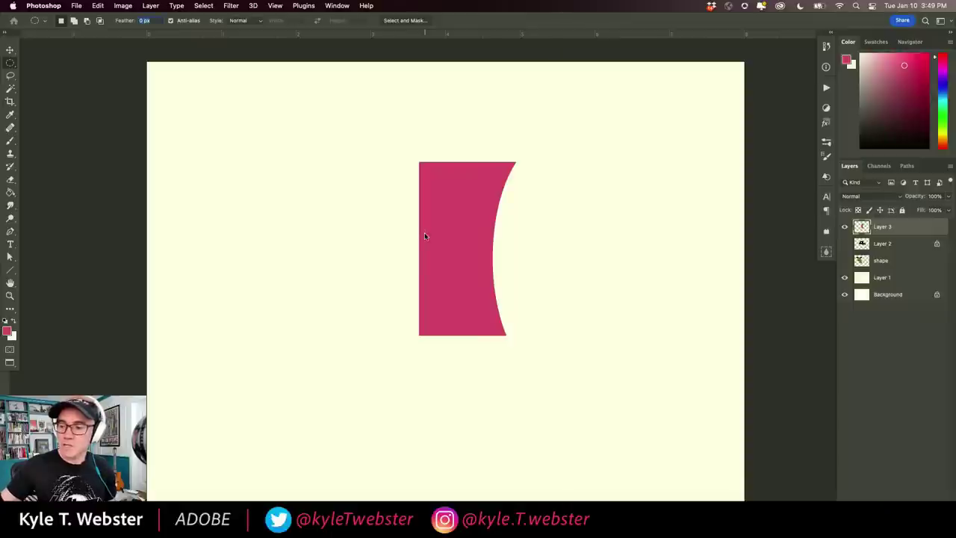
type("44")
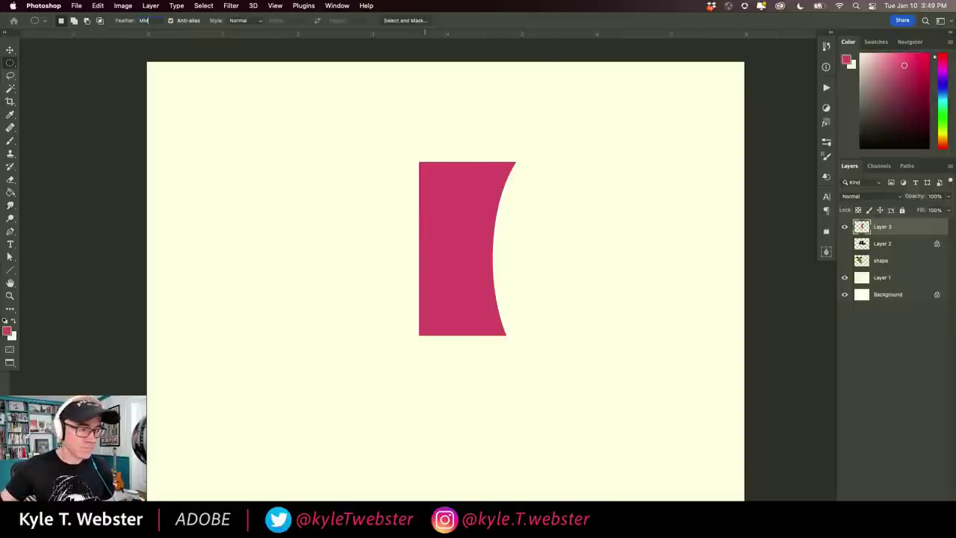
key("Return")
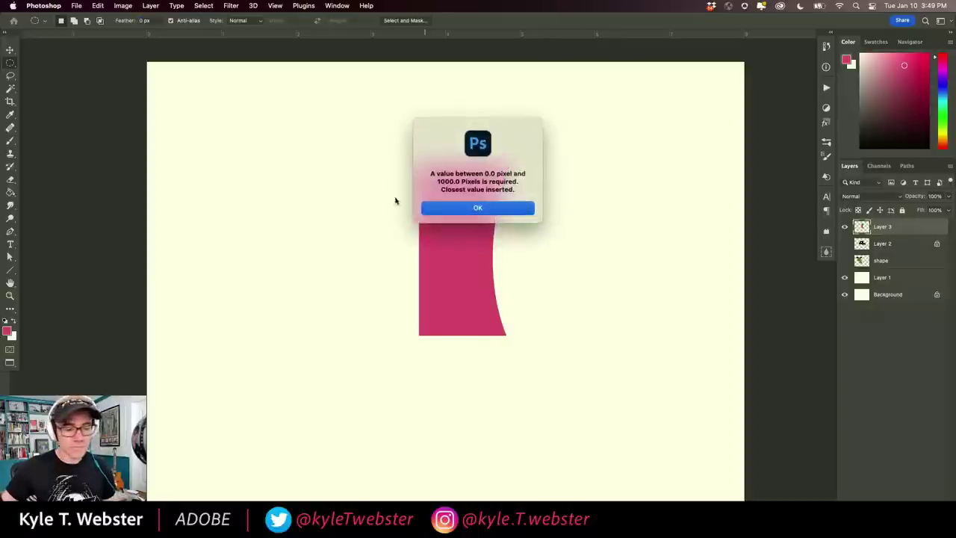
left_click(470, 208)
Step: Fill a small pink rectangle straddling the curved edge, then zoom in on the shape
key("shift+m")
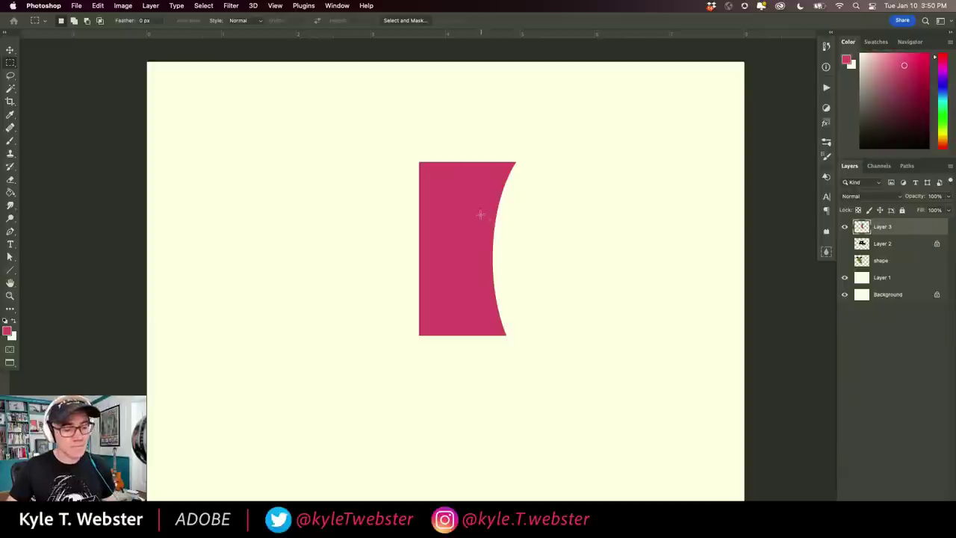
left_click_drag(479, 230, 534, 270)
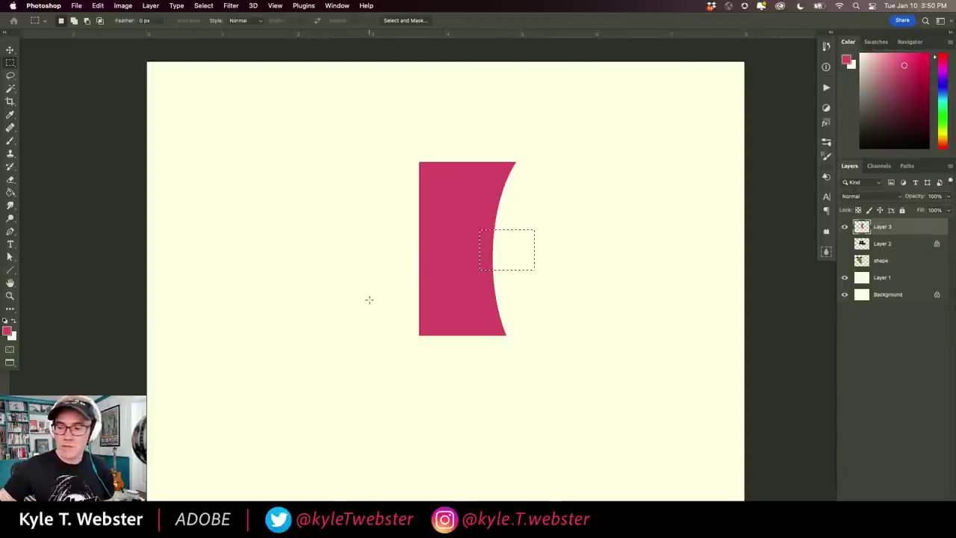
key("alt+BackSpace")
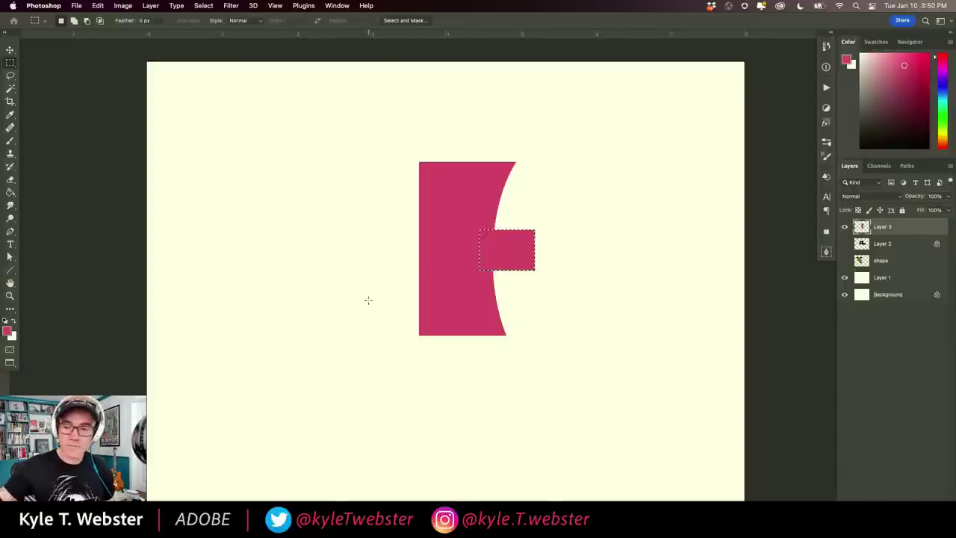
key("super+d")
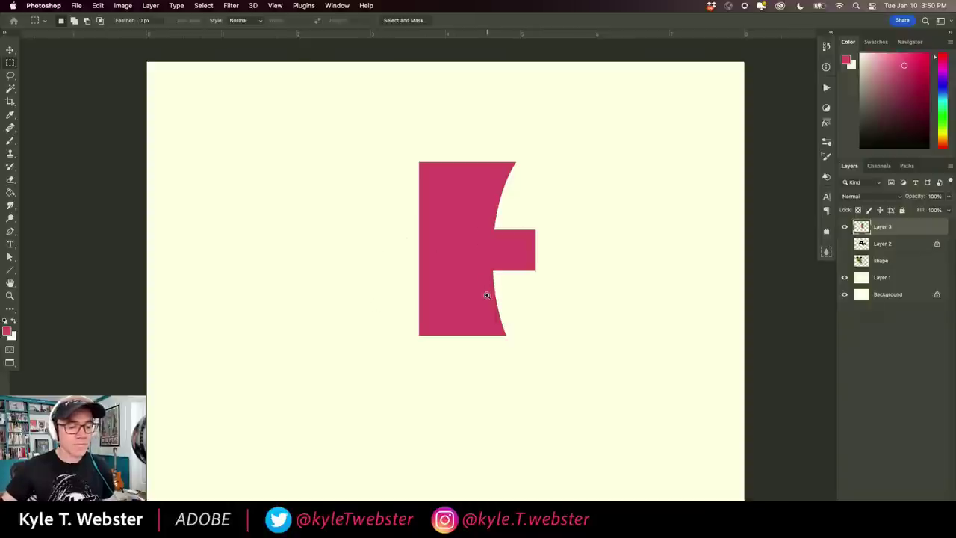
scroll(488, 294, "up", 2)
left_click_drag(466, 298, 384, 334)
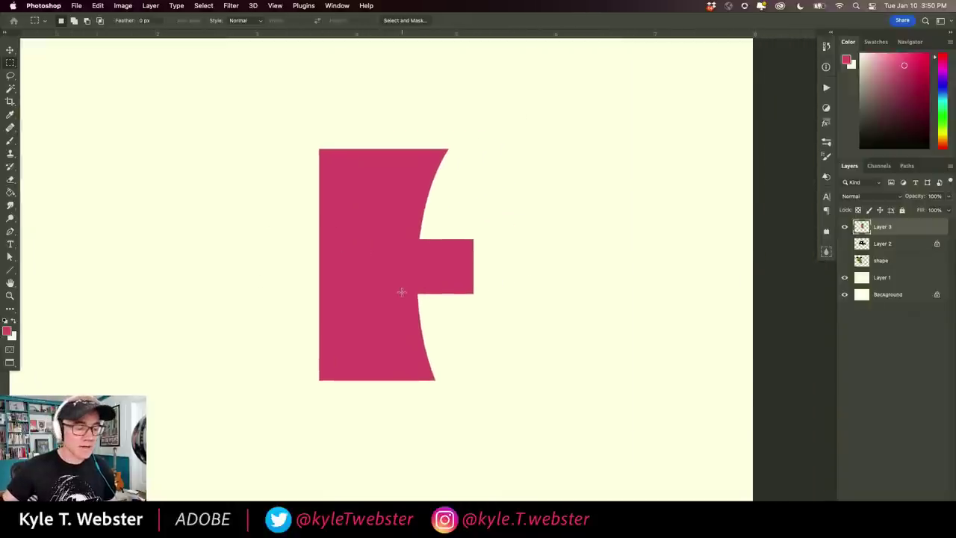
key("shift+m")
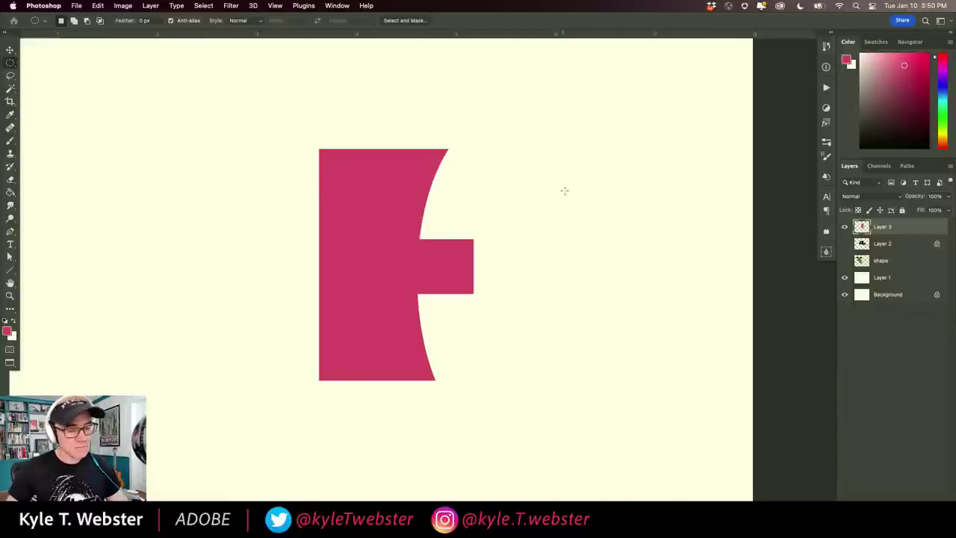
Step: Cut a circle from the tab's top to form a pointed nose, lock Layer 3 transparency, and choose black
left_click_drag(573, 189, 522, 243)
left_click_drag(555, 192, 455, 240)
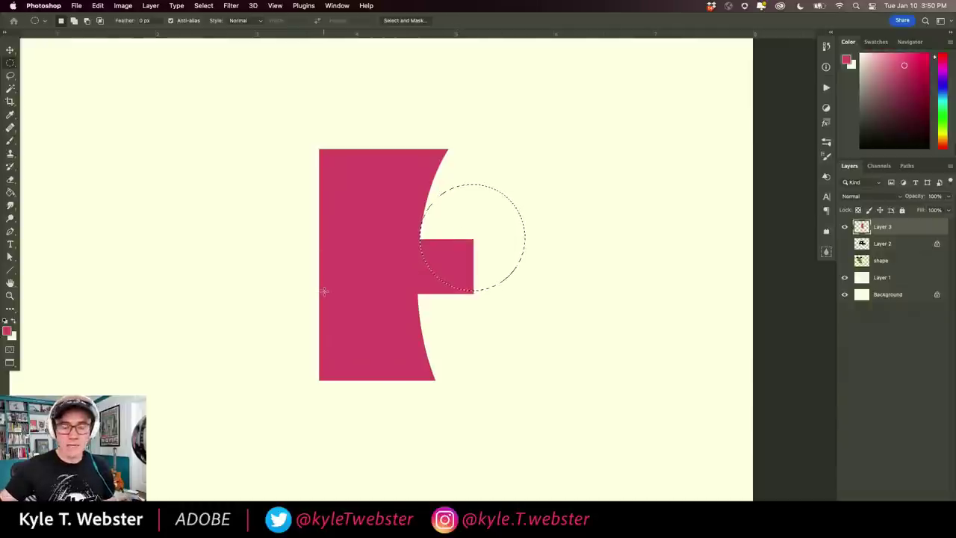
key("BackSpace")
key("super+d")
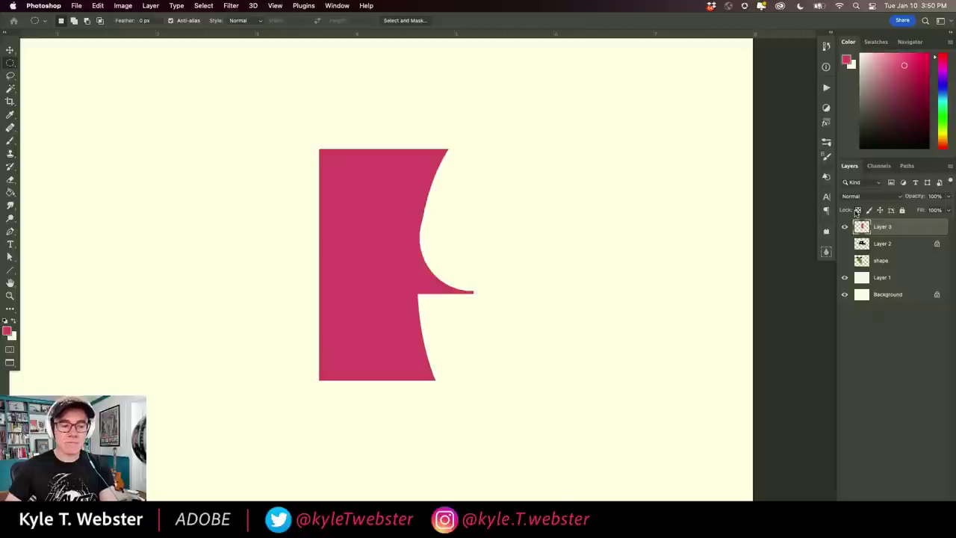
left_click(858, 210)
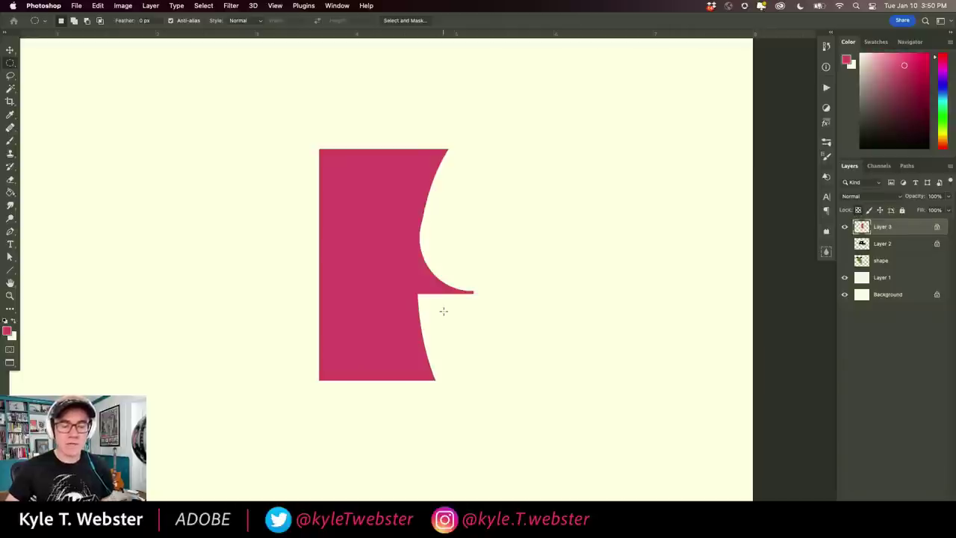
left_click_drag(883, 132, 860, 147)
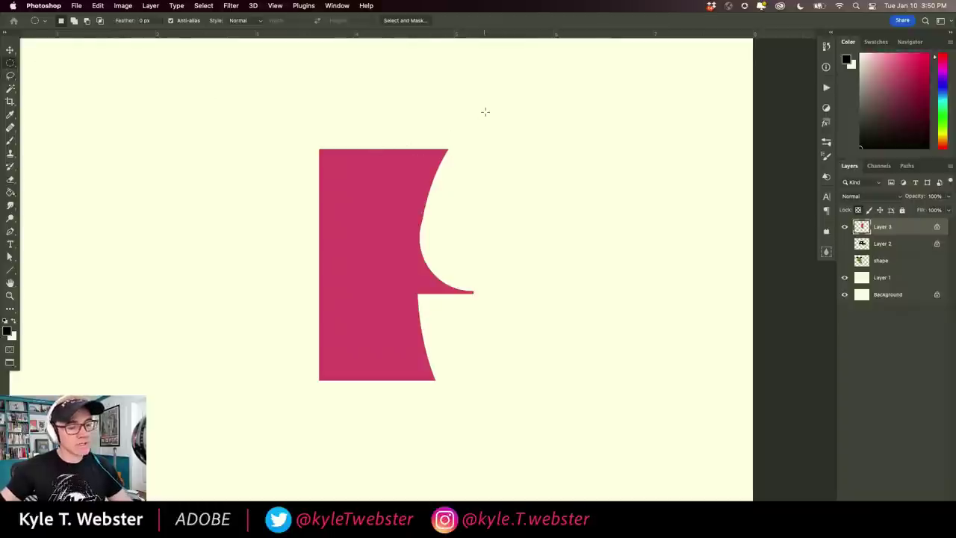
Step: Fill a wide ellipse across the shape's top with black as a curved hair cap
left_click_drag(485, 108, 261, 259)
left_click_drag(361, 209, 330, 148)
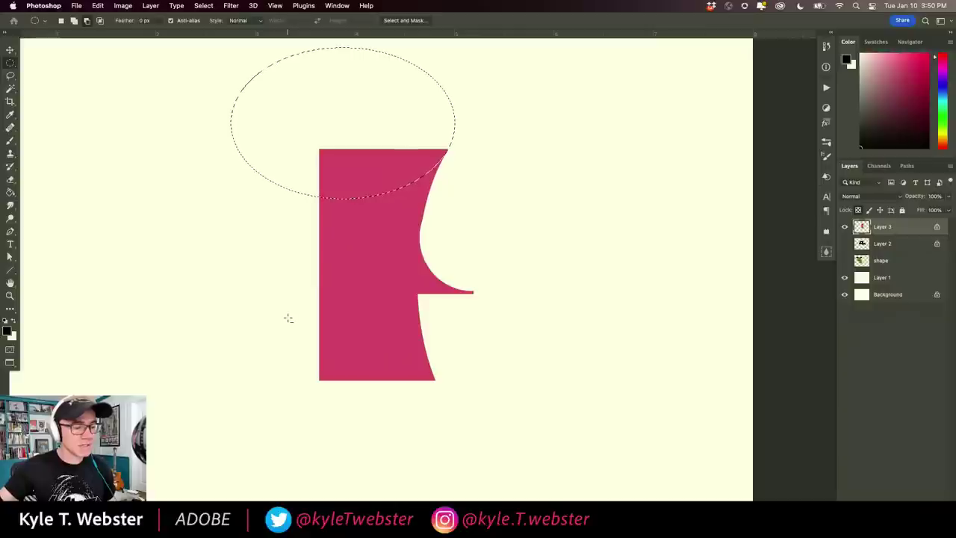
key("alt+shift+BackSpace")
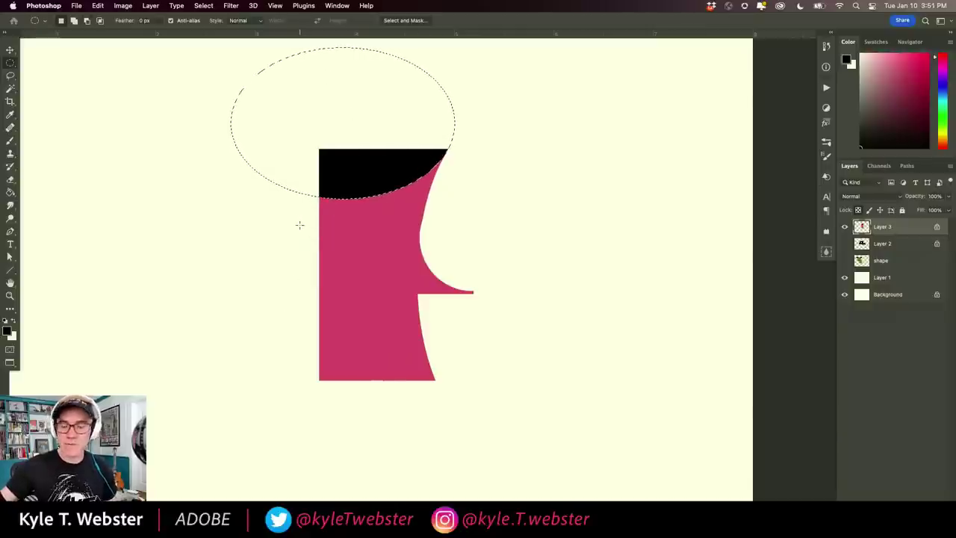
key("super+d")
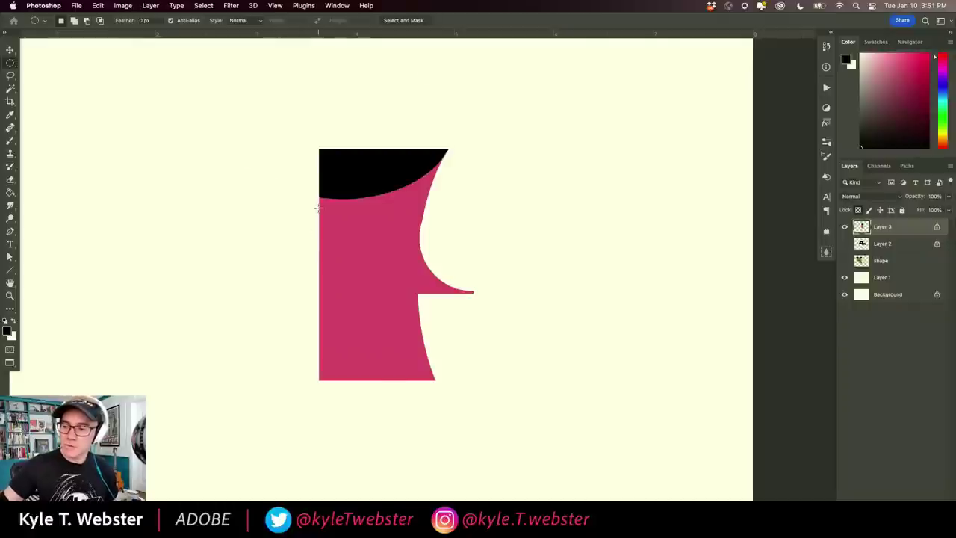
key("shift+m")
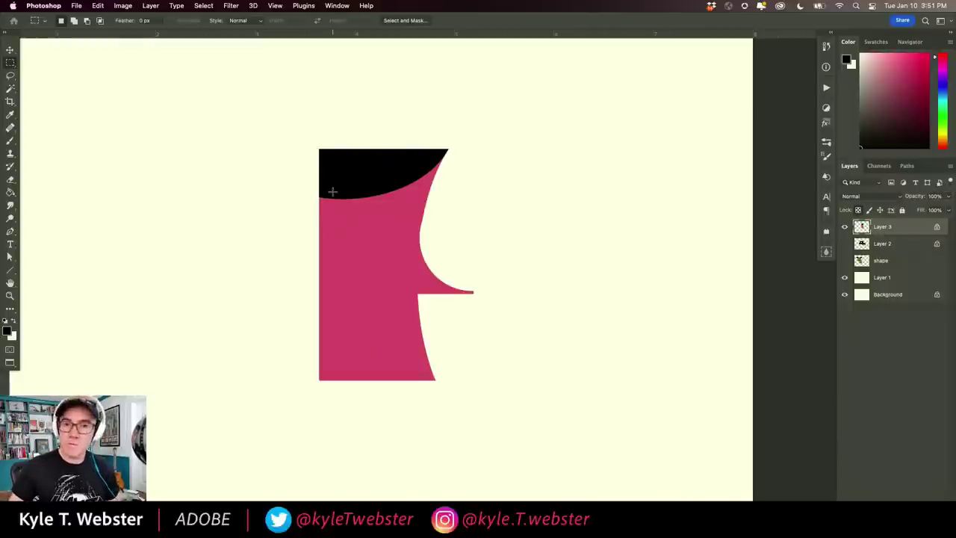
Step: Fill a rectangle over the shape's upper-left side with black
left_click_drag(372, 183, 305, 261)
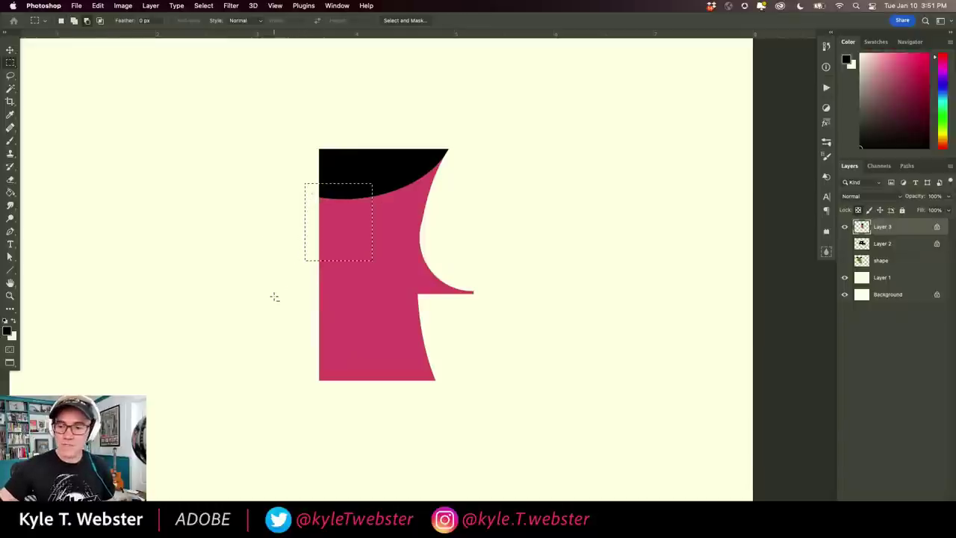
key("alt+BackSpace")
key("super+d")
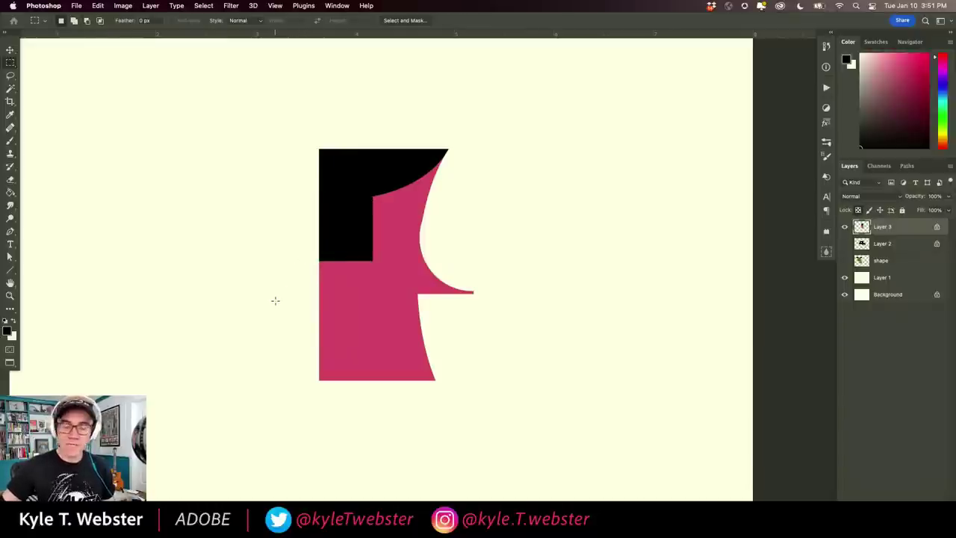
Step: Fill a circle at the black area's inner corner with the face's sampled pink
key("shift+m")
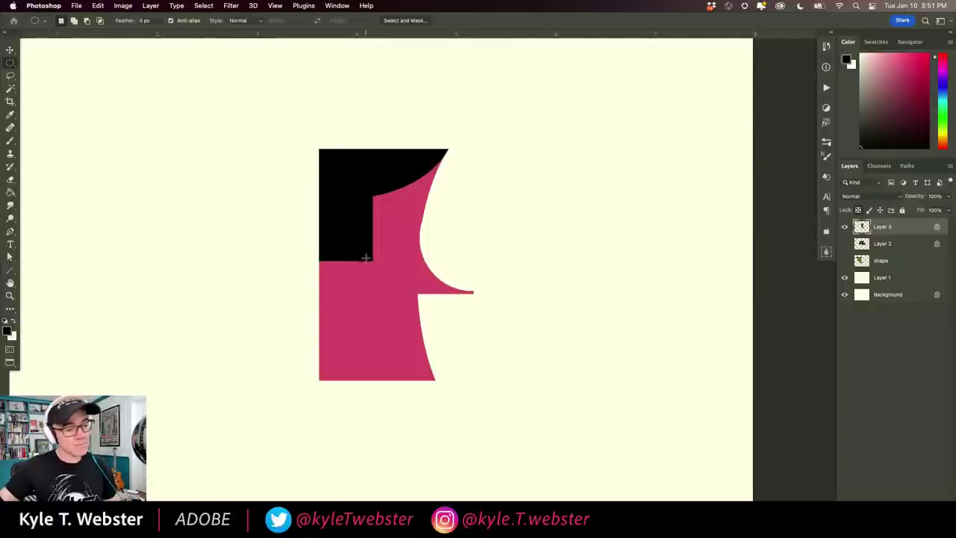
left_click_drag(378, 272, 317, 215)
left_click_drag(332, 252, 331, 265)
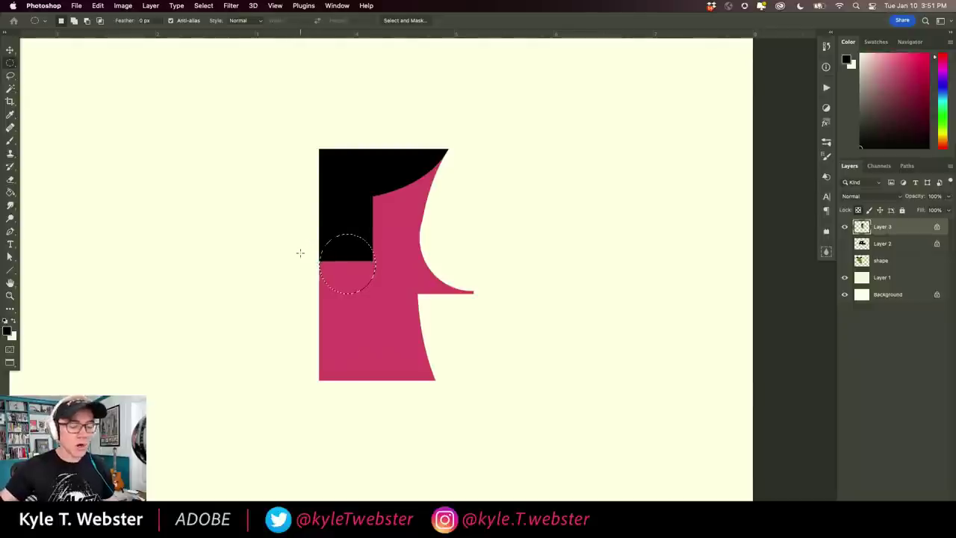
key("i")
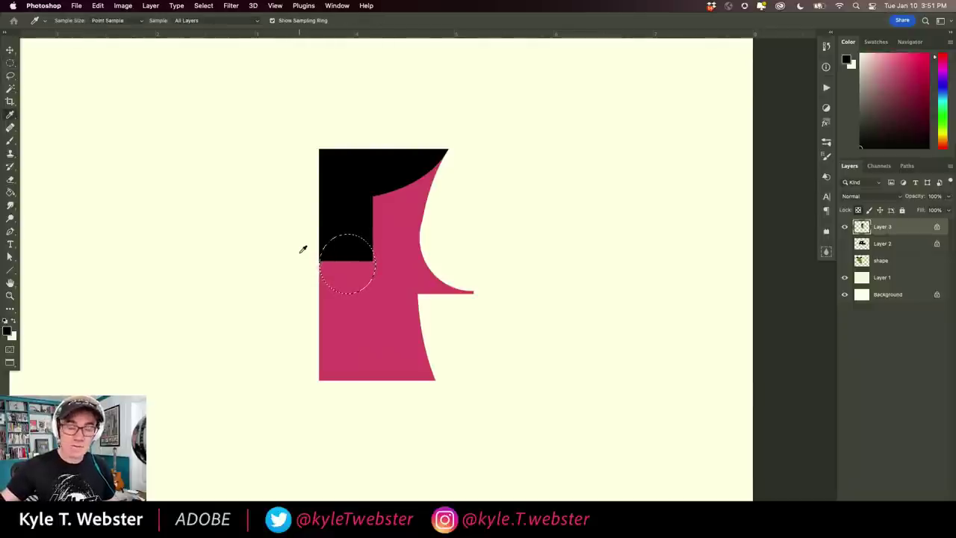
left_click(400, 221)
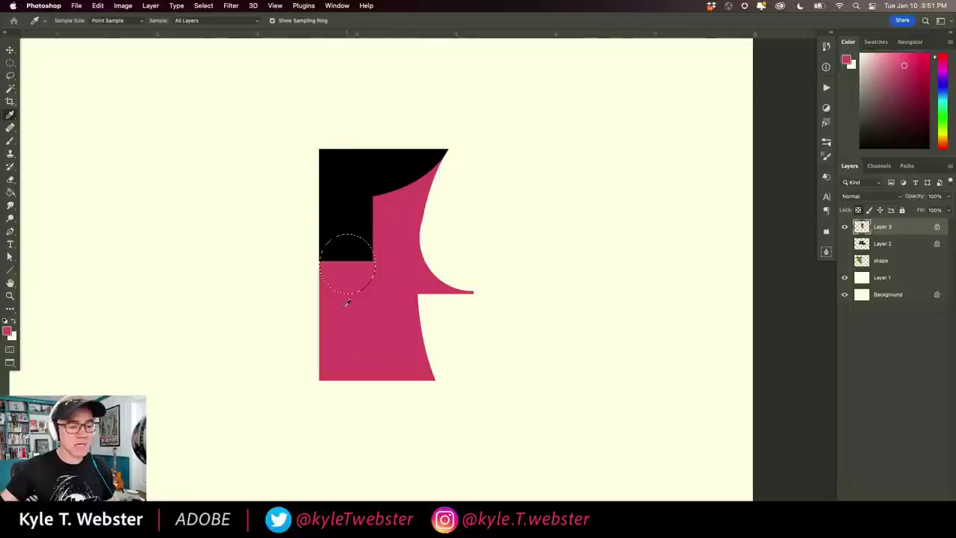
key("m")
key("alt+BackSpace")
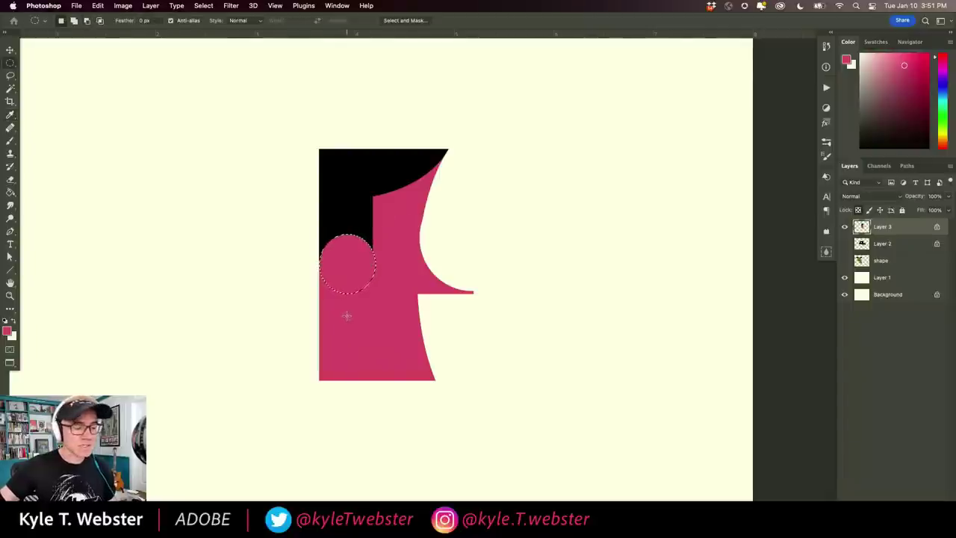
key("super+d")
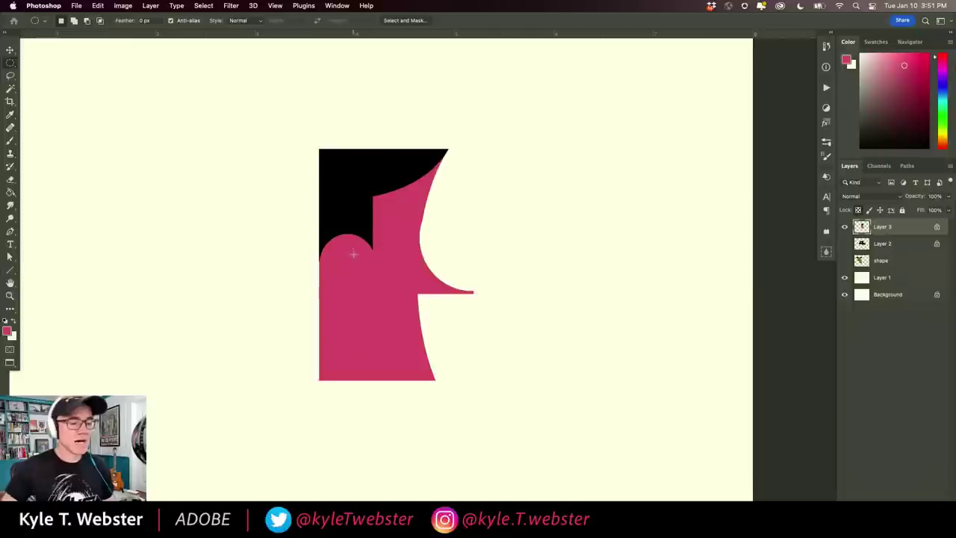
Step: Select a small circle on the face below the hair and fill it with black sampled from the hair
left_click_drag(540, 235, 634, 346)
left_click_drag(549, 161, 621, 218)
left_click_drag(550, 240, 617, 313)
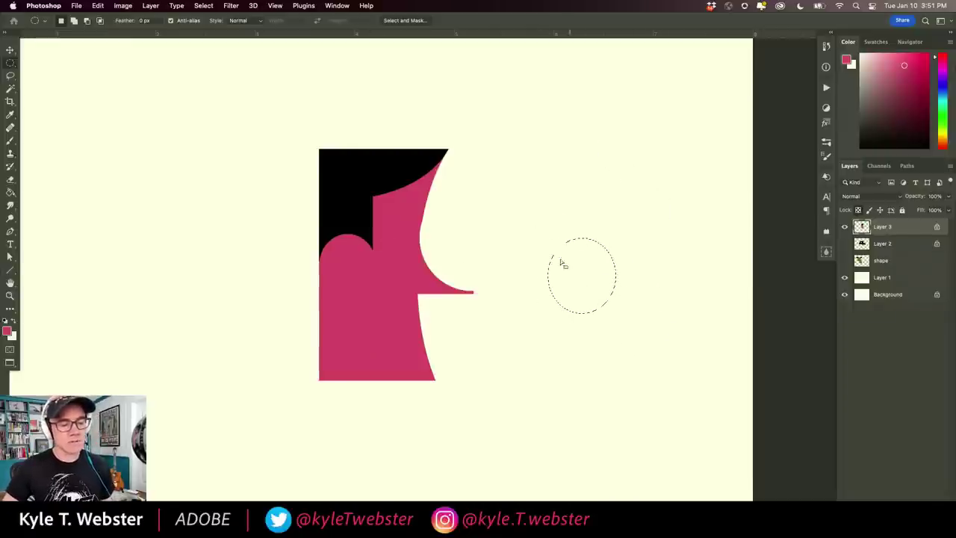
left_click_drag(521, 193, 566, 234)
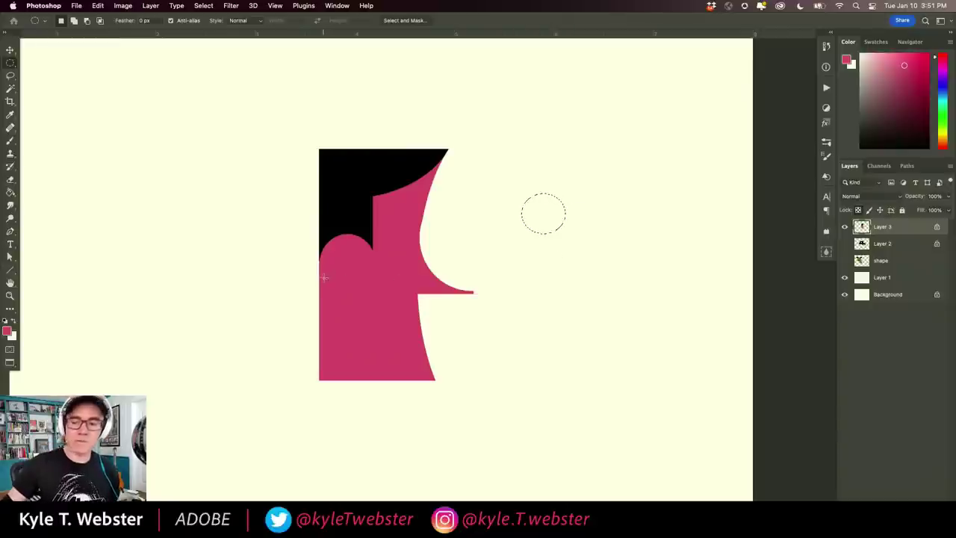
key("super+d")
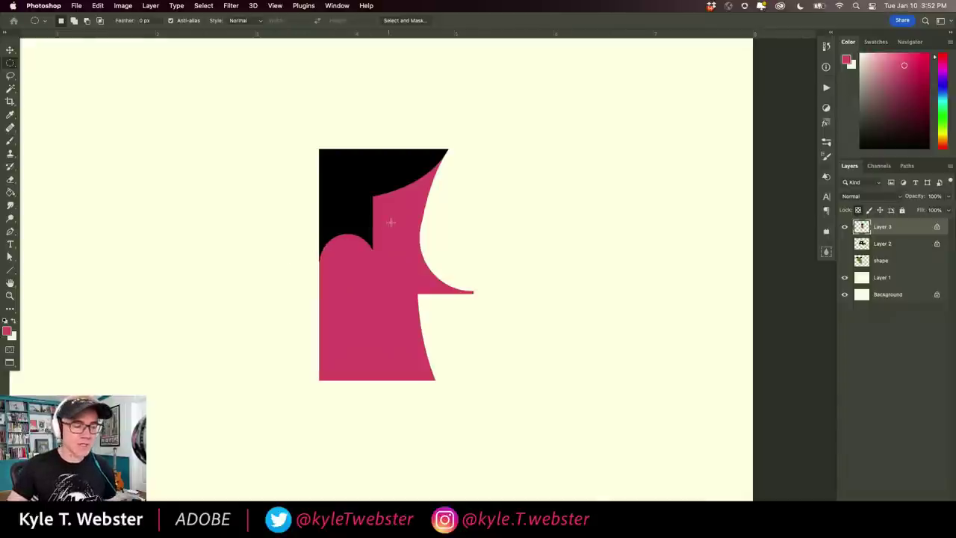
mouse_move(388, 224)
left_mouse_down()
mouse_move(514, 378)
mouse_move(403, 254)
mouse_move(399, 236)
left_mouse_up()
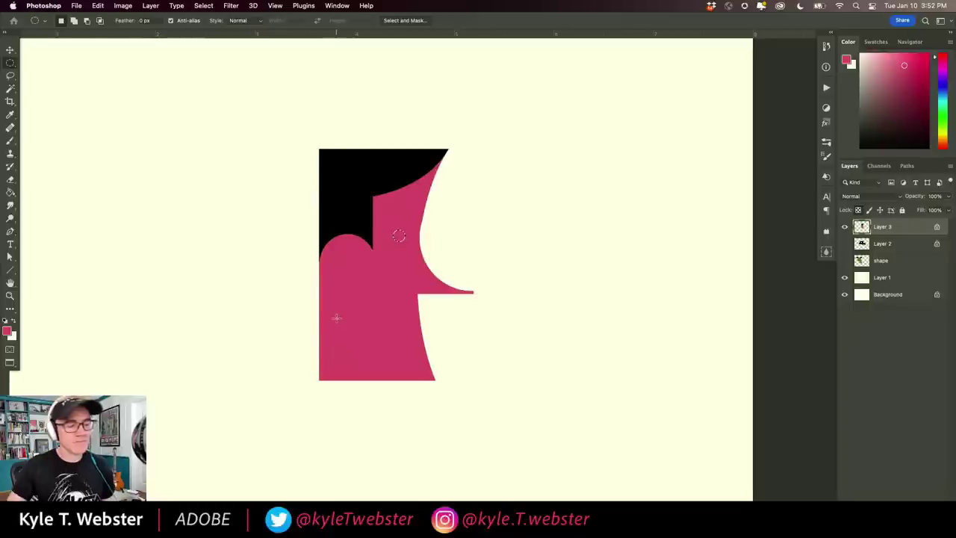
key("i")
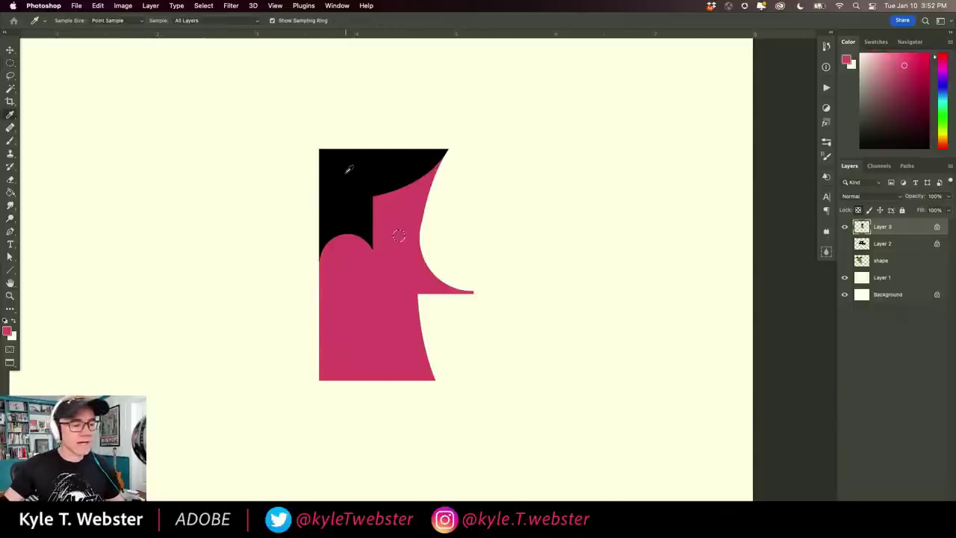
left_click(347, 168)
key("m")
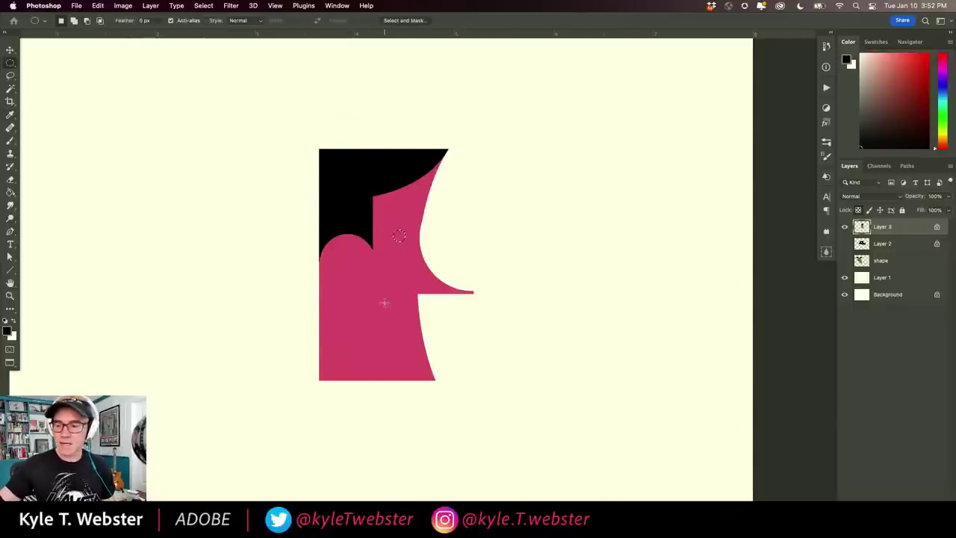
key("alt+BackSpace")
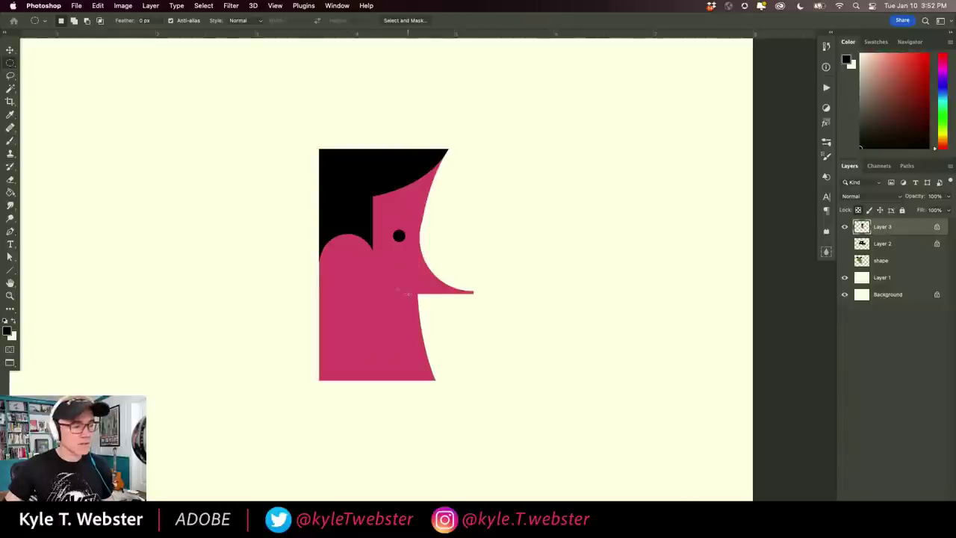
Step: Make a crescent selection under the nose from two ellipses and fill it black as the smile
left_click_drag(350, 286, 453, 363)
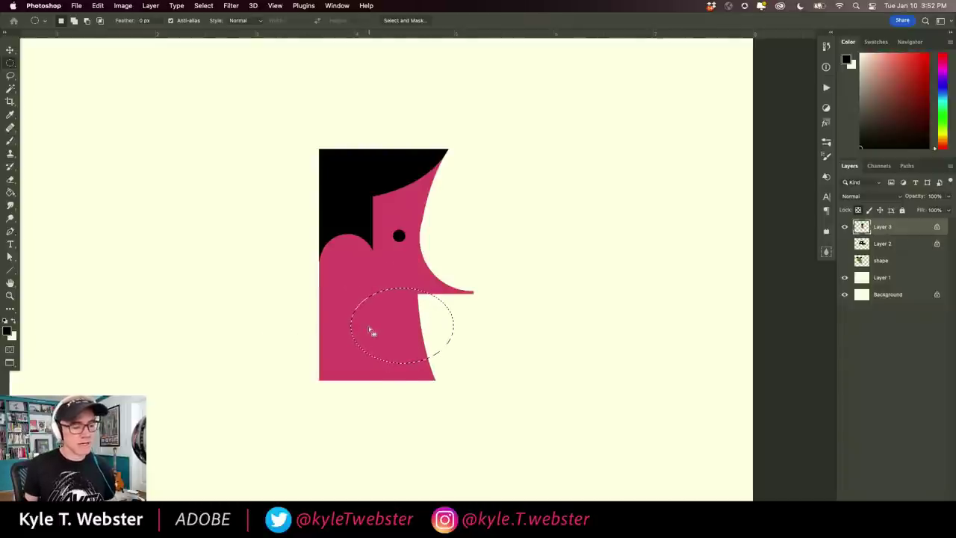
left_click_drag(371, 330, 382, 292)
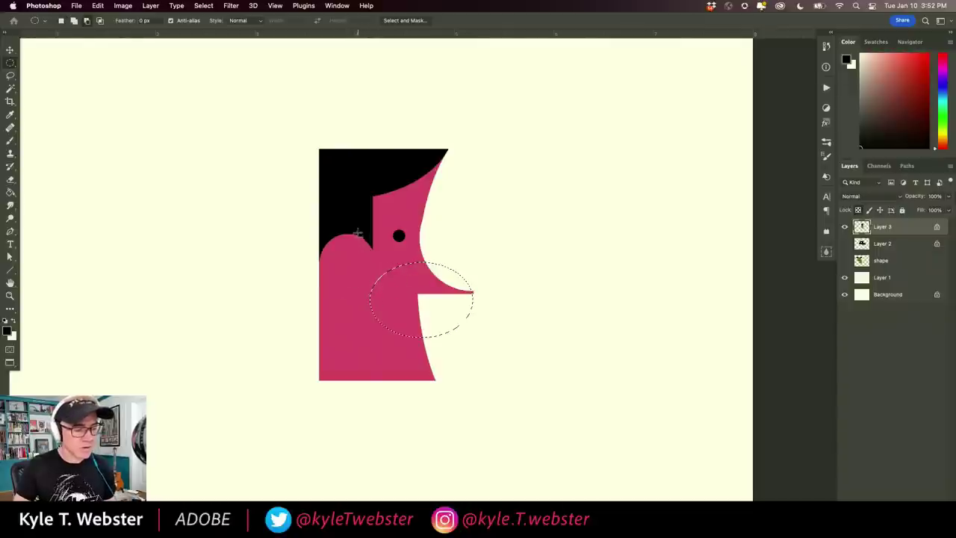
left_click_drag(357, 234, 489, 330)
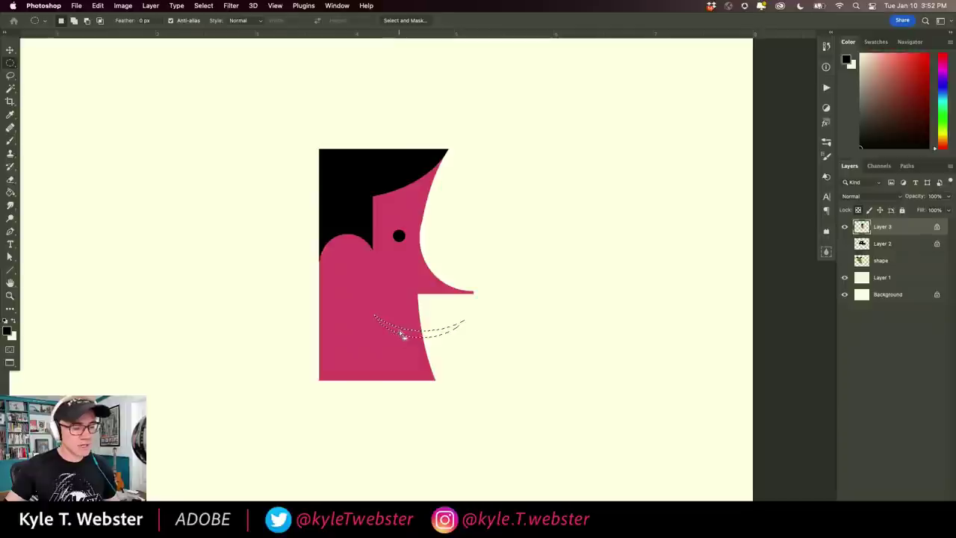
left_click_drag(400, 333, 409, 320)
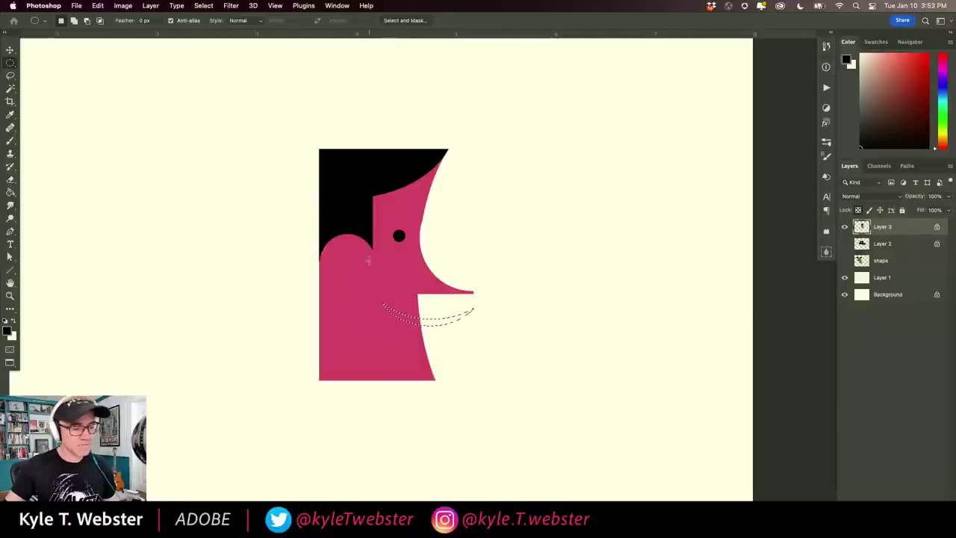
key("i")
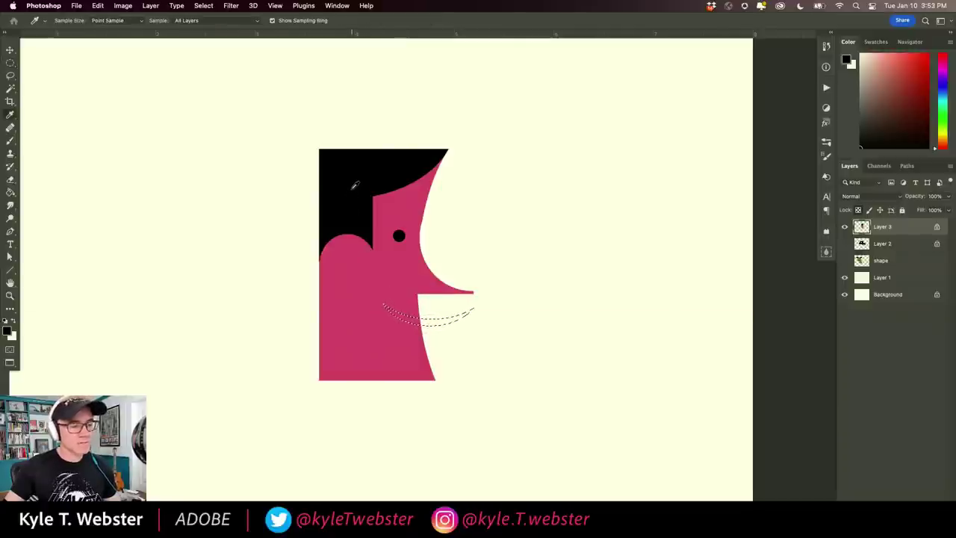
left_click(354, 189)
key("m")
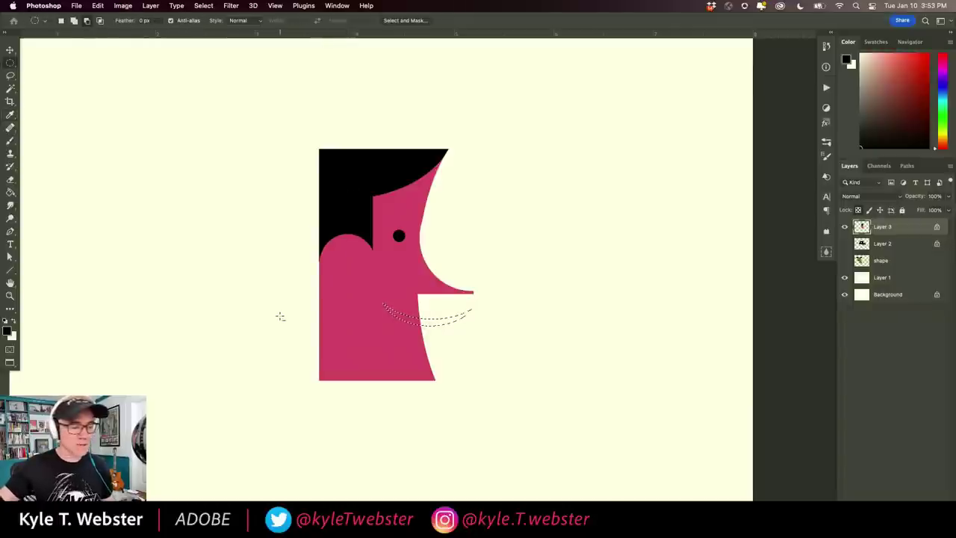
key("alt+BackSpace")
key("super+d")
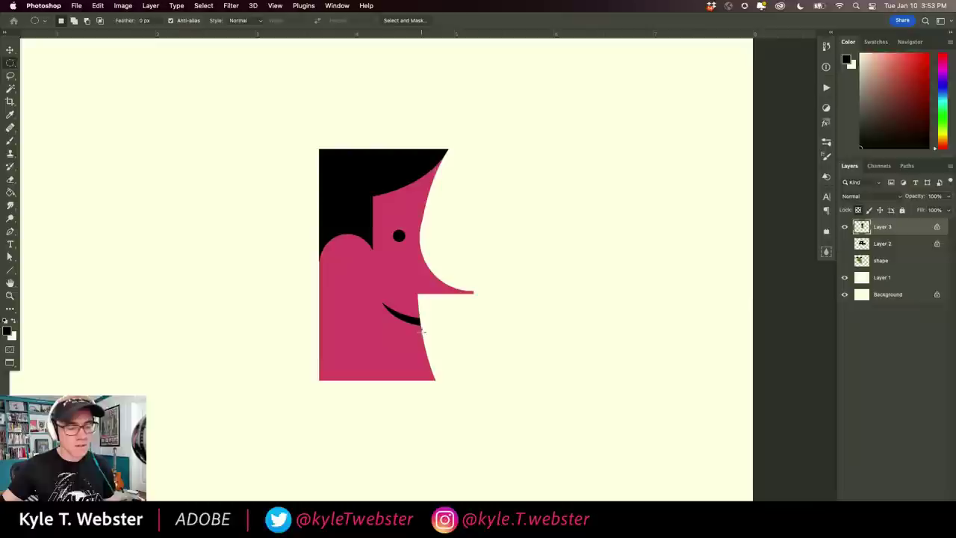
Step: Delete a large ellipse at the lower edge to carve a rounded chin curve
left_click_drag(459, 337, 636, 446)
left_click_drag(550, 406, 441, 420)
key("Delete")
key("super+d")
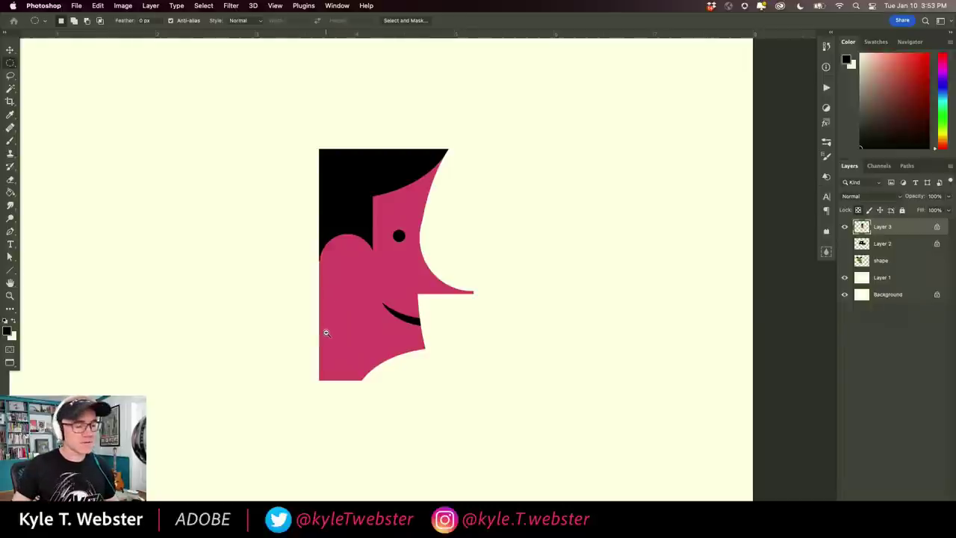
Step: Zoom out with Cmd+minus and pan so the whole face fits in view
key("super+minus")
left_click_drag(418, 281, 396, 269)
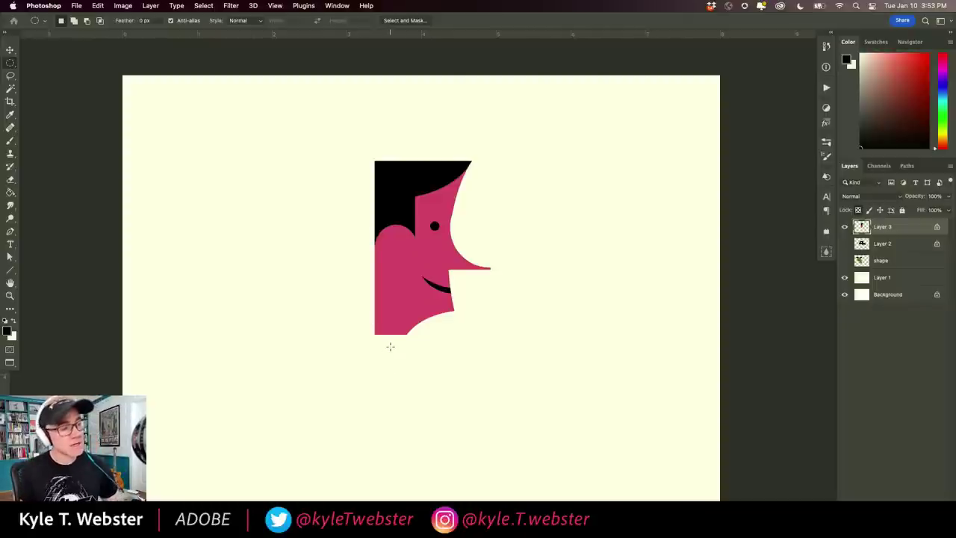
Step: Drag Layer 3's face artwork down and to the right, then nudge it slightly back left
key("v")
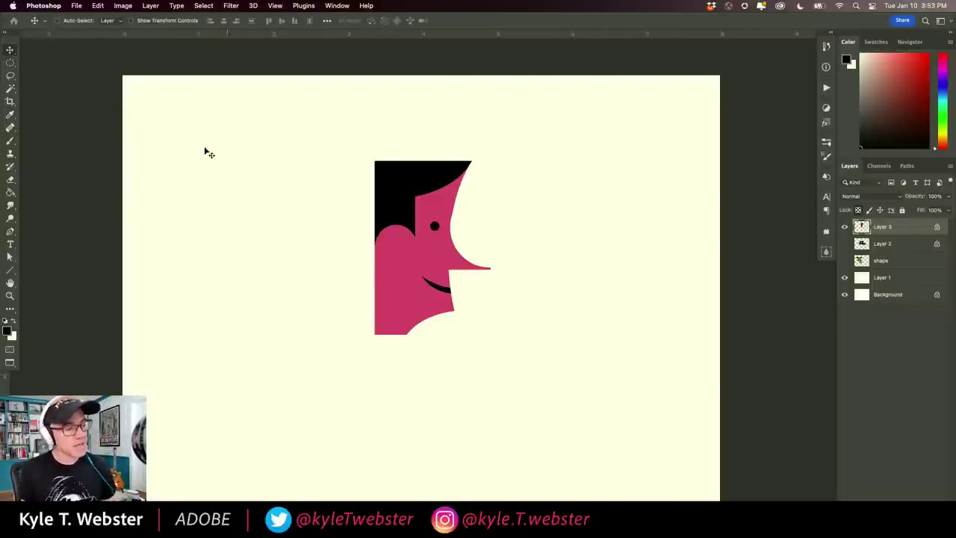
left_click_drag(383, 248, 418, 274)
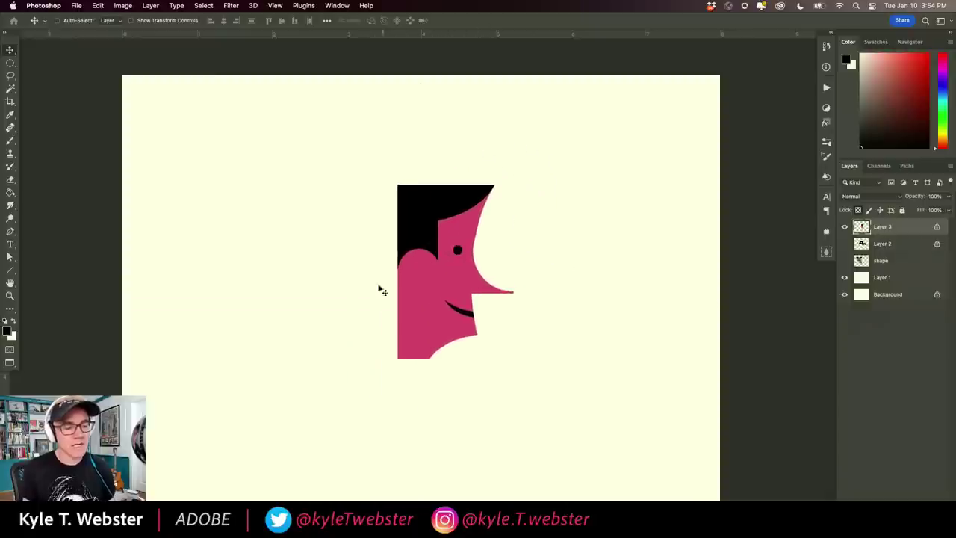
left_click(10, 63)
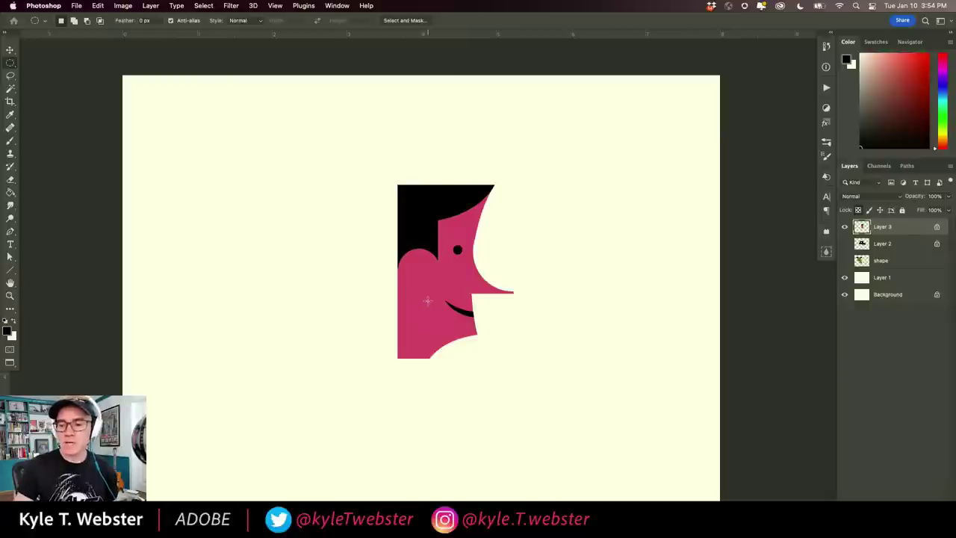
mouse_move(422, 287)
left_mouse_down()
mouse_move(331, 273)
mouse_move(419, 283)
mouse_move(397, 267)
mouse_move(414, 276)
left_mouse_up()
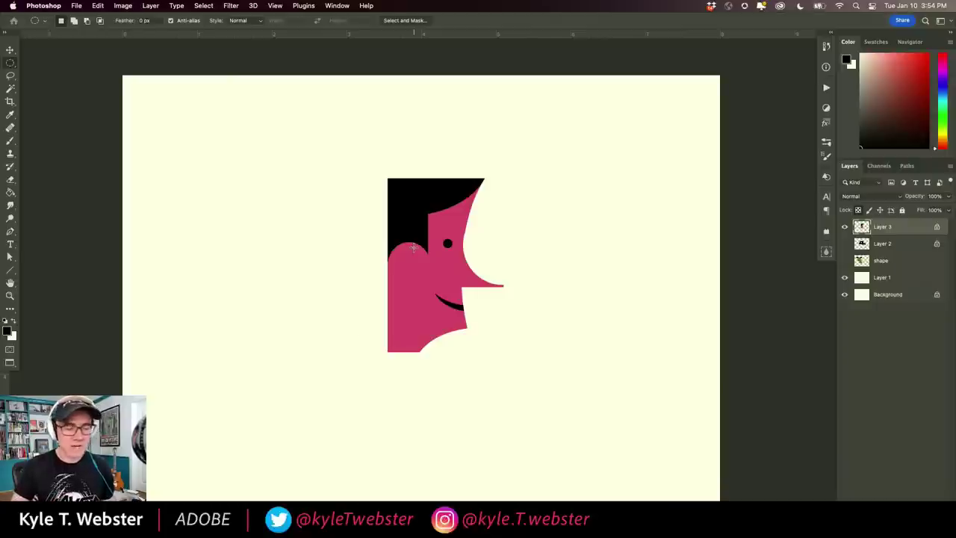
left_click_drag(323, 366, 367, 357)
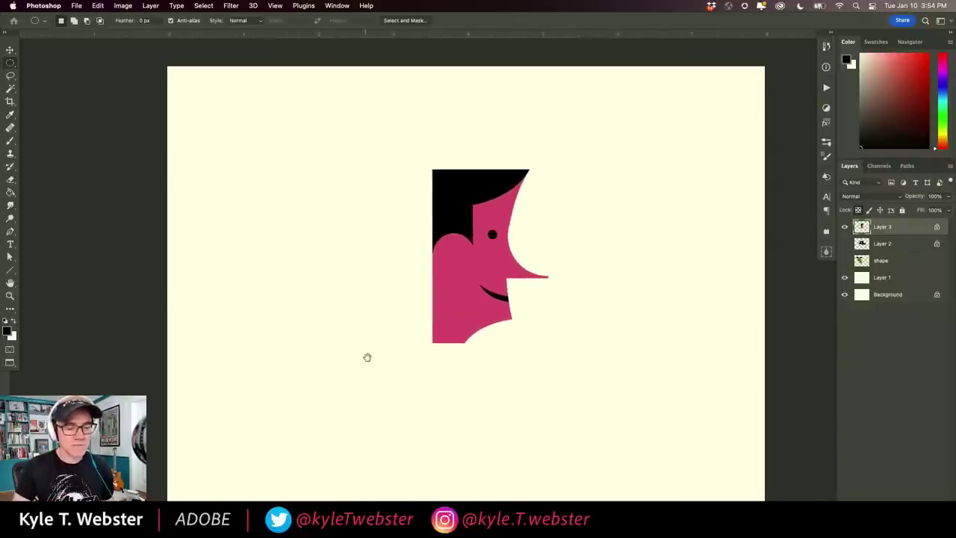
left_click(369, 351, "alt+super")
left_click(369, 351, "super")
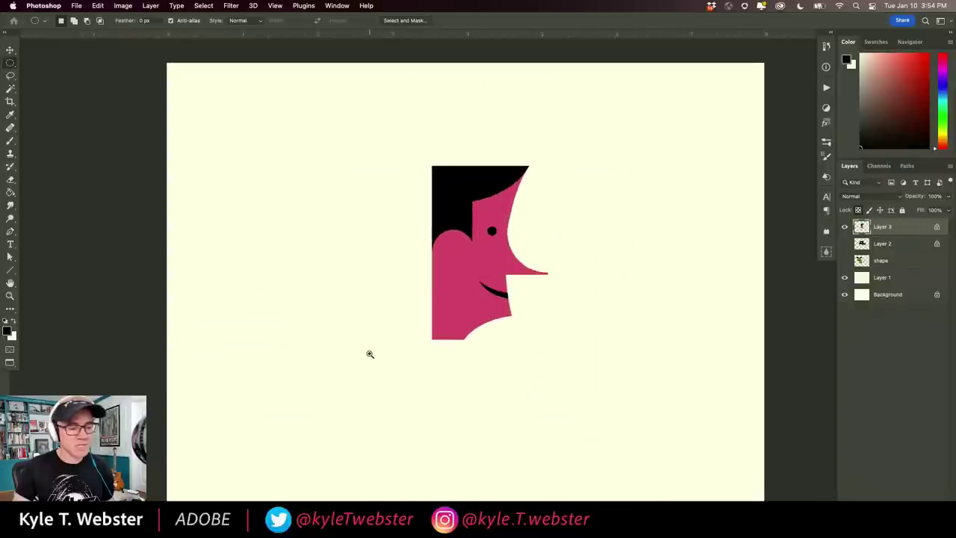
left_click_drag(369, 353, 344, 348)
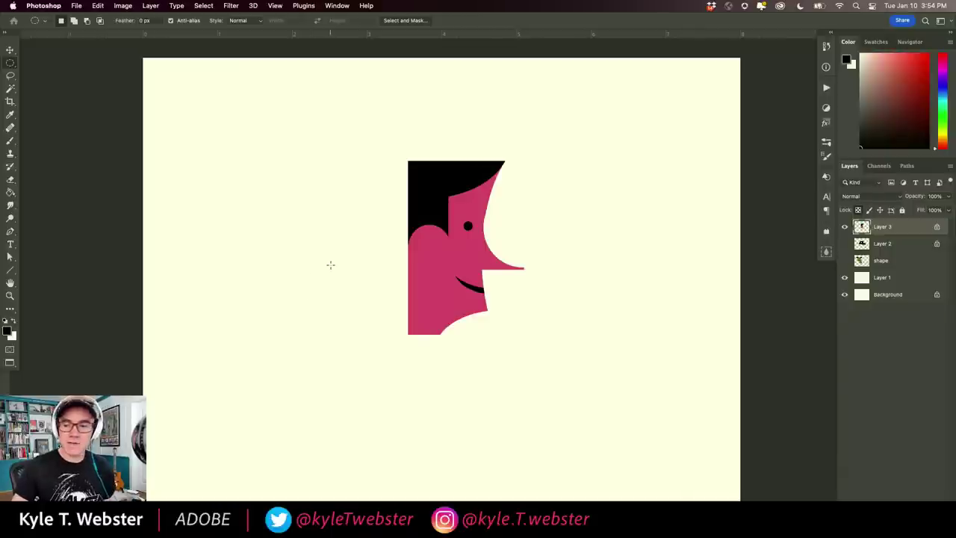
Step: Sample the face's magenta with the Eyedropper as the foreground colour
key("i")
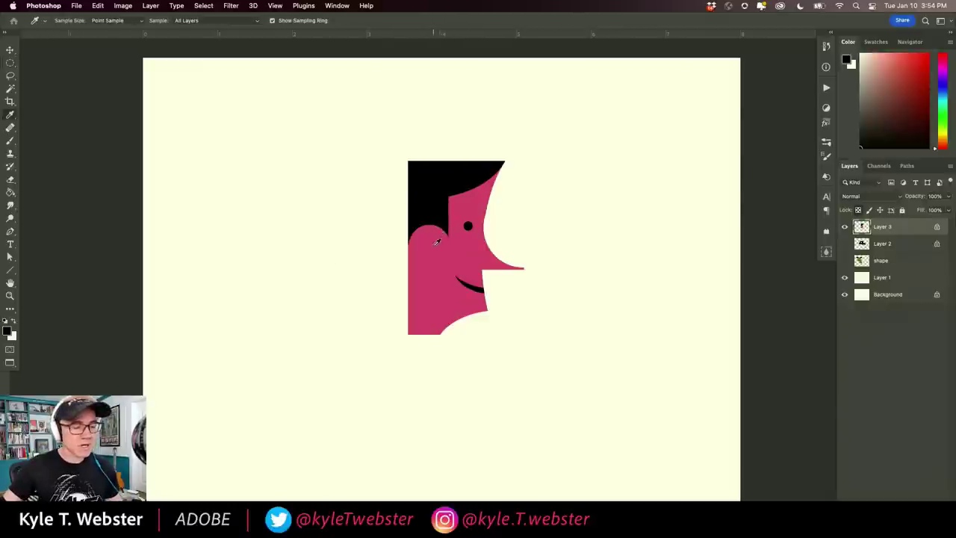
left_click(437, 242)
mouse_move(437, 242)
left_mouse_down()
mouse_move(373, 249)
mouse_move(441, 248)
left_mouse_up()
key("m")
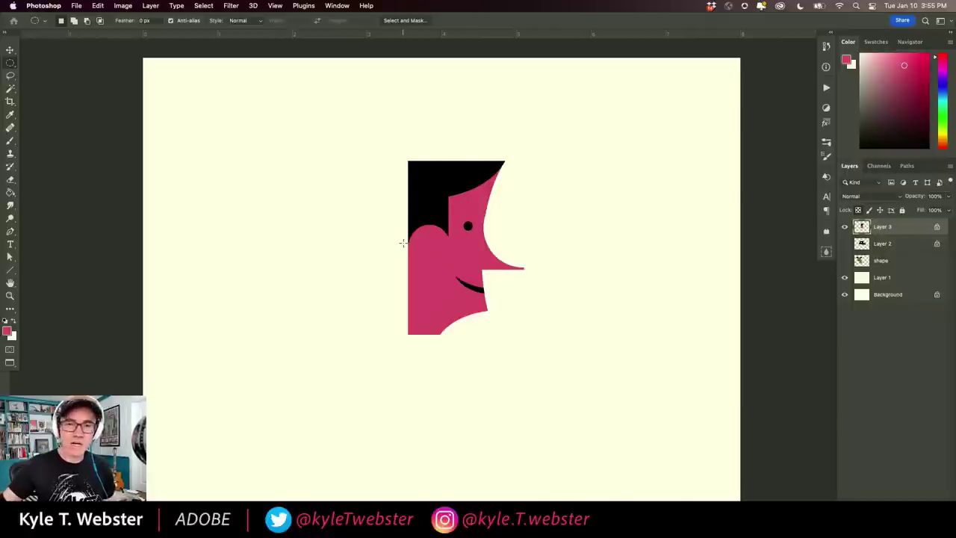
key("shift+m")
key("shift+m")
key("shift+m")
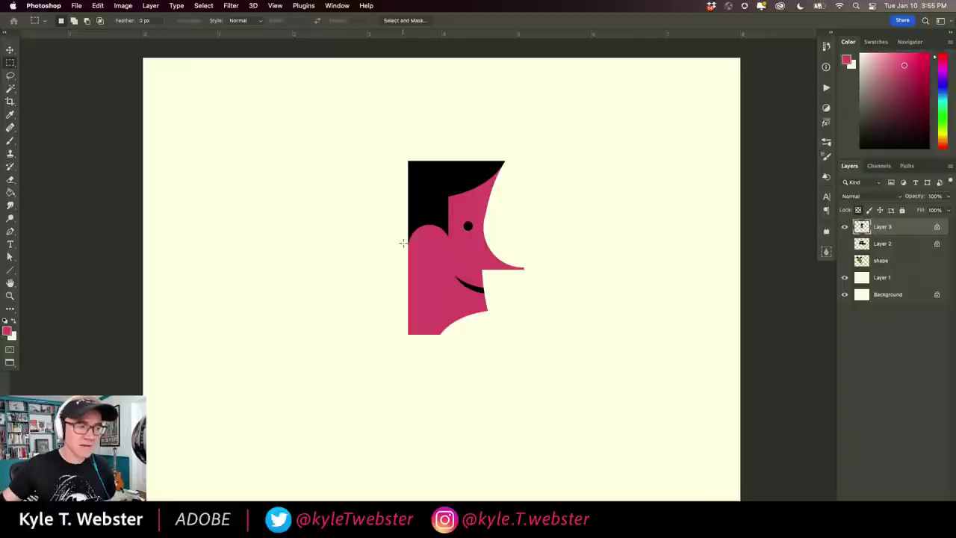
key("shift+m")
key("shift+m")
key("shift+m")
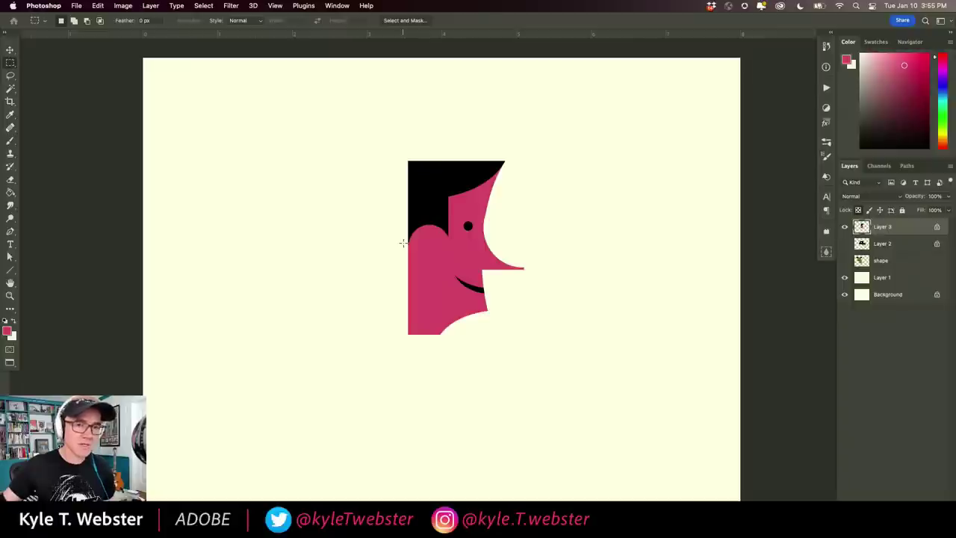